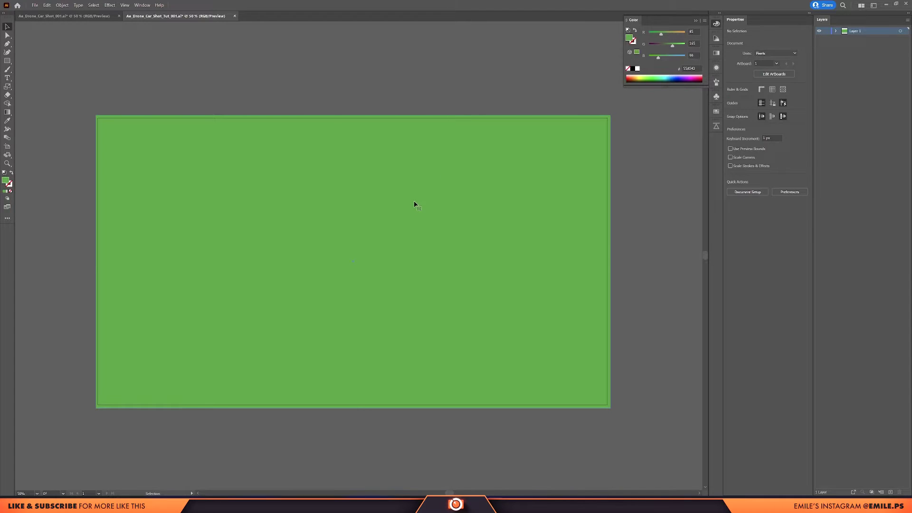
# Apply a linear gradient to the green background rectangle, with the same green at both end stops and no white or black
pyautogui.hotkey('ctrl', 'F9')
pyautogui.click(346, 158)
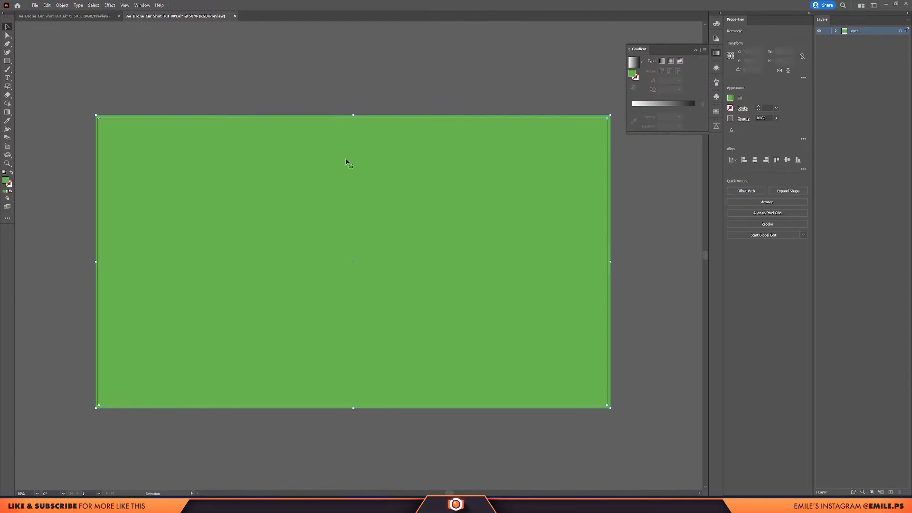
pyautogui.click(658, 105)
pyautogui.click(631, 117)
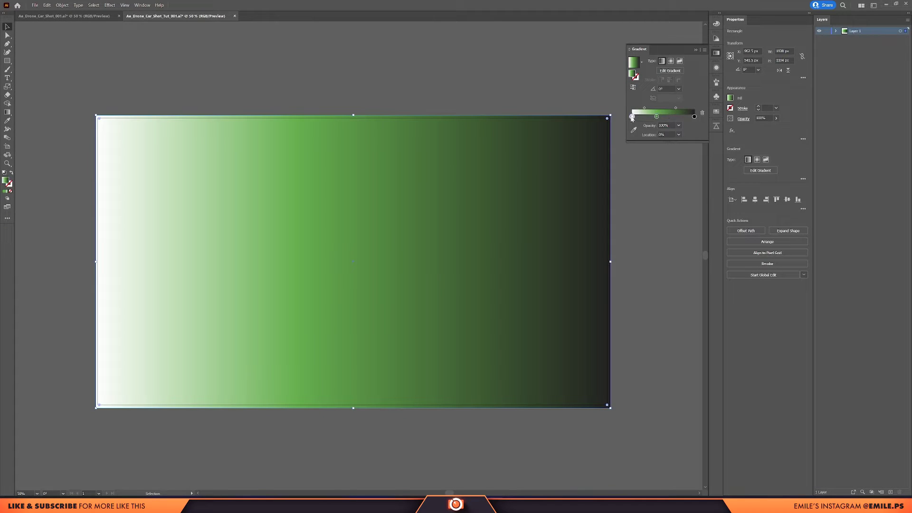
pyautogui.moveTo(631, 117); pyautogui.dragTo(634, 165)
pyautogui.click(656, 116)
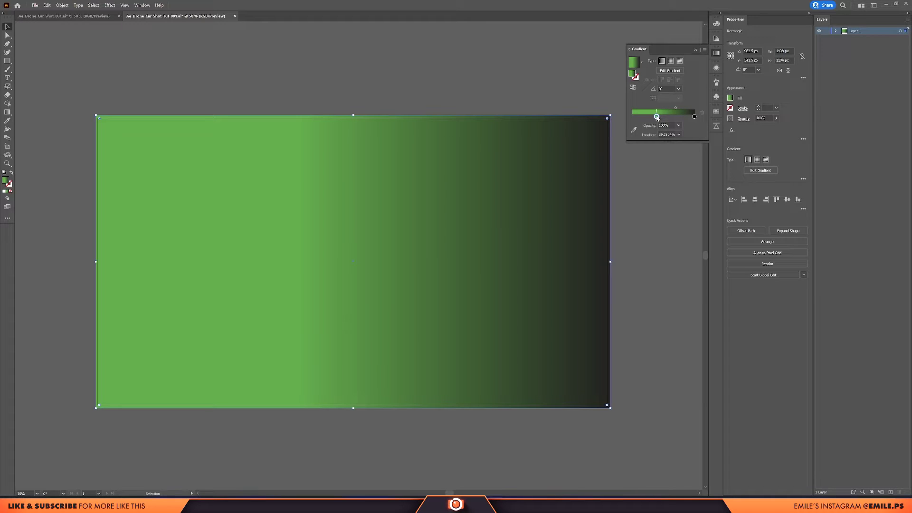
pyautogui.click(671, 117)
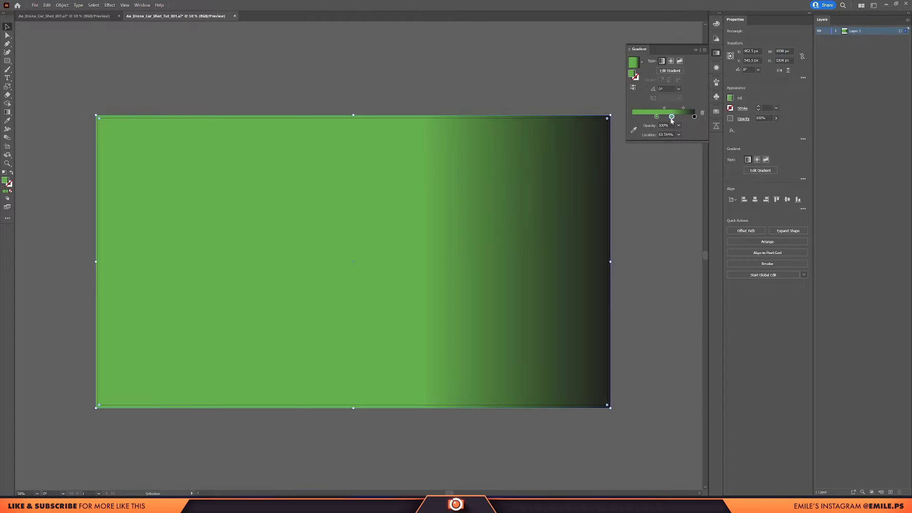
pyautogui.moveTo(694, 117); pyautogui.dragTo(631, 117)
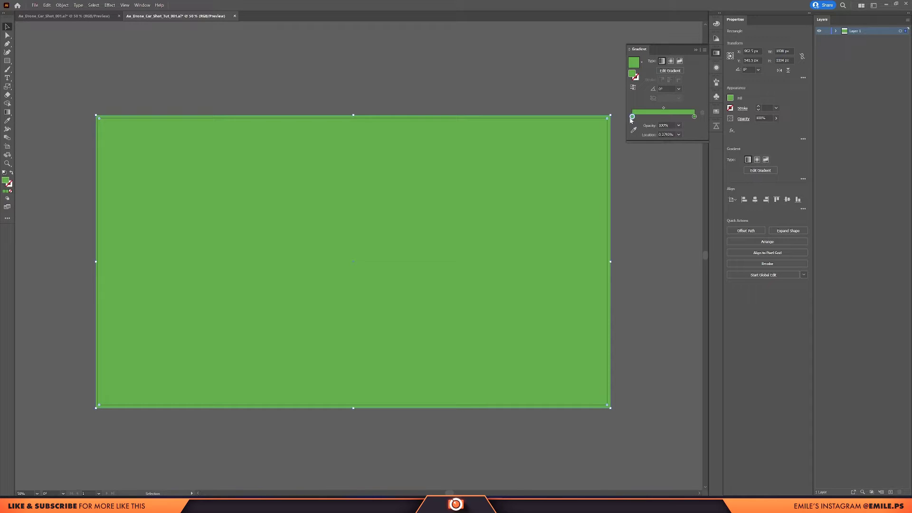
# Darken the gradient's first color stop in HSB mode, raising its saturation slightly and lowering its brightness to about 53%
pyautogui.doubleClick(632, 118)
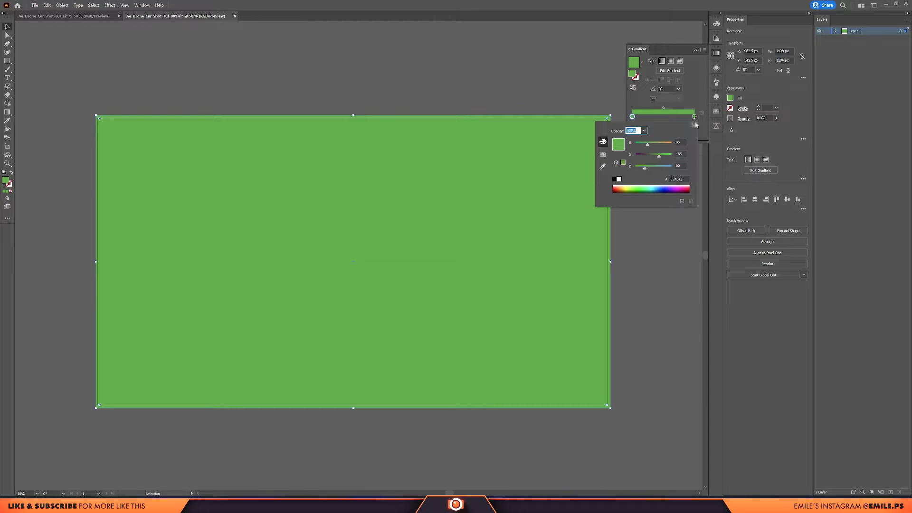
pyautogui.click(694, 124)
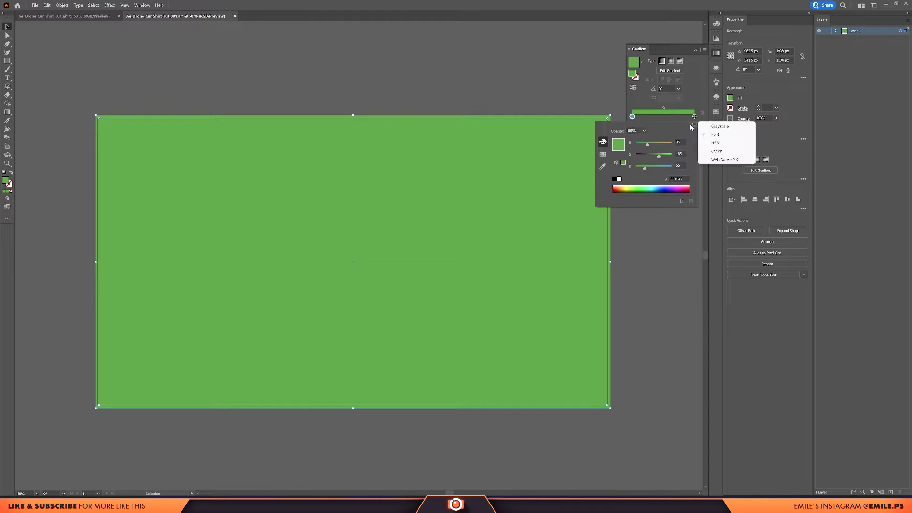
pyautogui.click(734, 143)
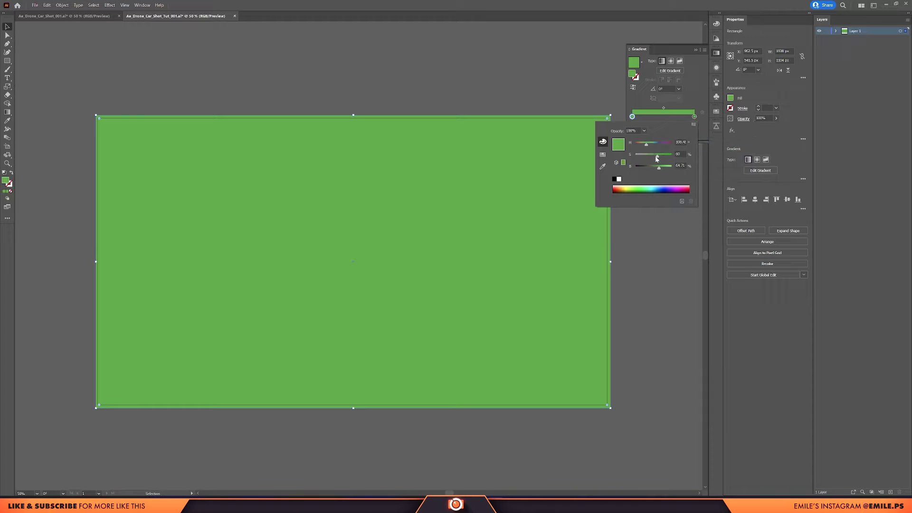
pyautogui.moveTo(658, 158); pyautogui.dragTo(655, 169)
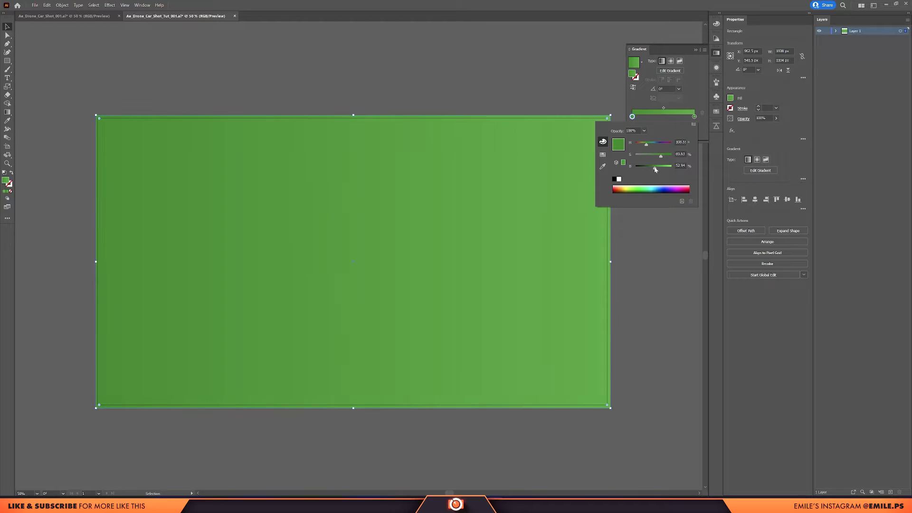
# Change the background gradient to a reversed radial one and reshape it into a wide ellipse extending slightly beyond the rectangle's sides
pyautogui.click(671, 61)
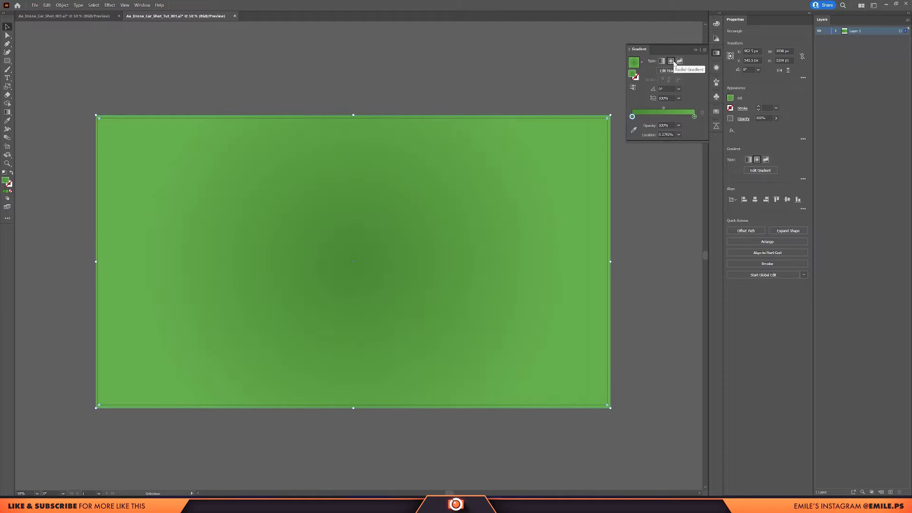
pyautogui.click(633, 87)
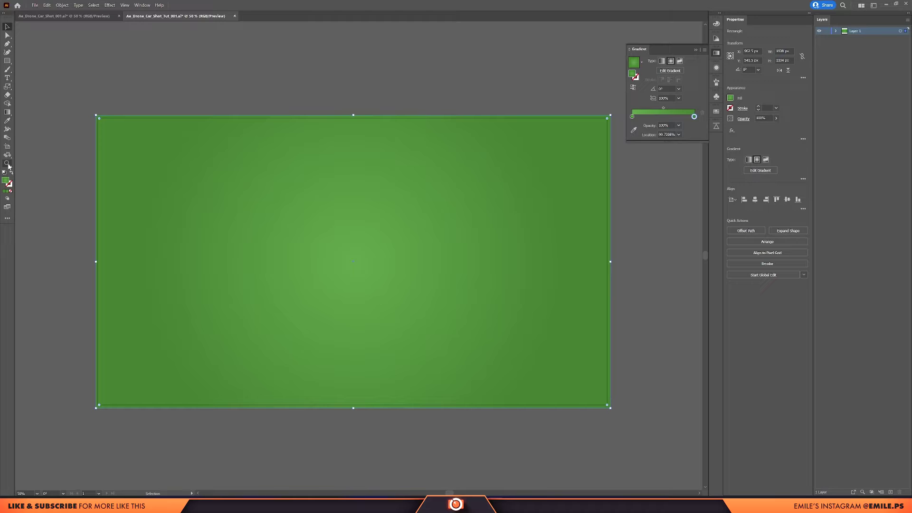
pyautogui.press('g')
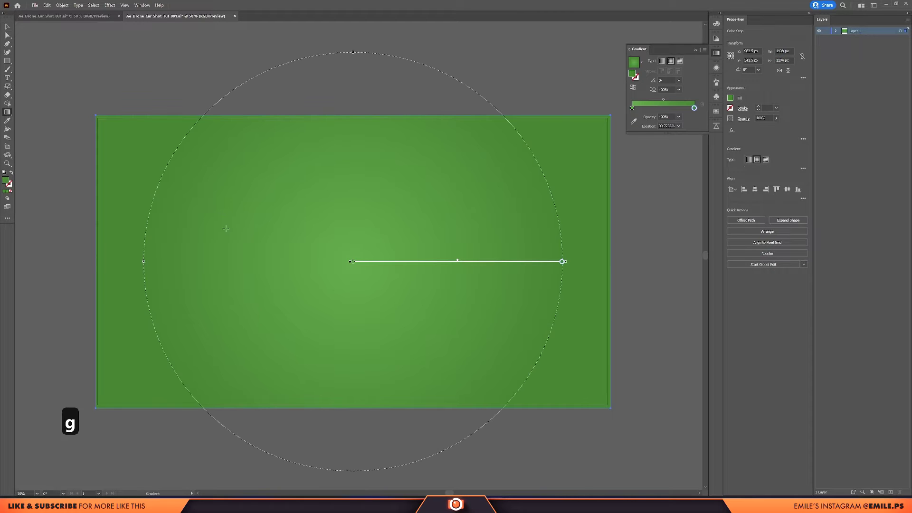
pyautogui.moveTo(565, 262); pyautogui.dragTo(666, 261)
pyautogui.hotkey('ctrl', '-')
pyautogui.hotkey('ctrl', '-')
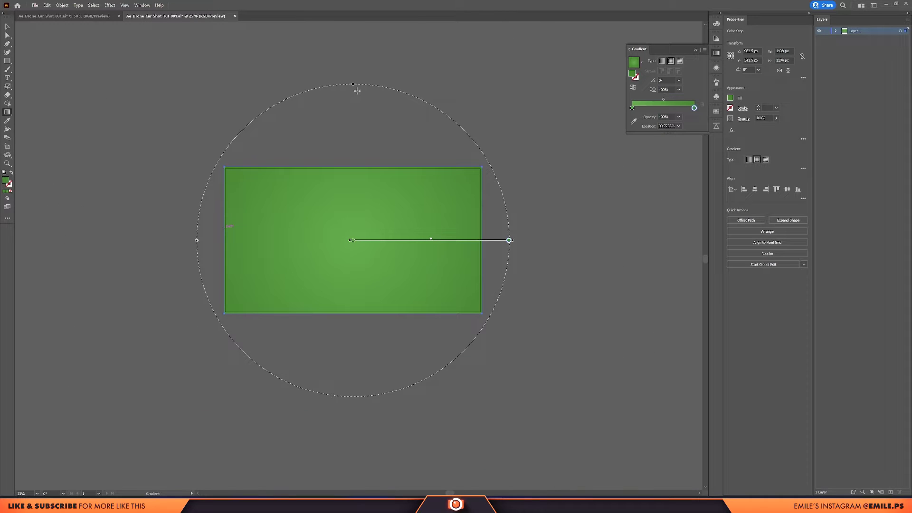
pyautogui.moveTo(355, 95); pyautogui.dragTo(357, 163)
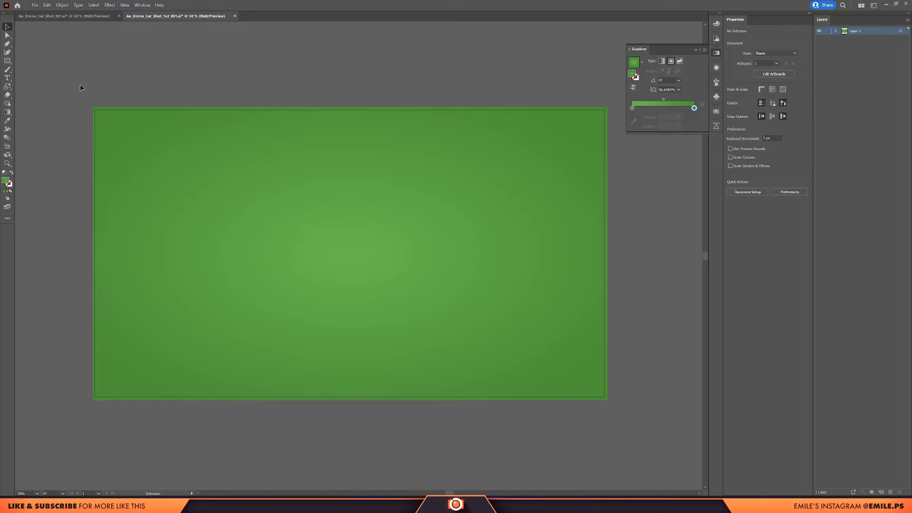
# Draw a vertical road rectangle about 300 px wide, centered on the artboard and resized to the background's full height
pyautogui.press('m')
pyautogui.moveTo(284, 83); pyautogui.dragTo(365, 425)
pyautogui.press('v')
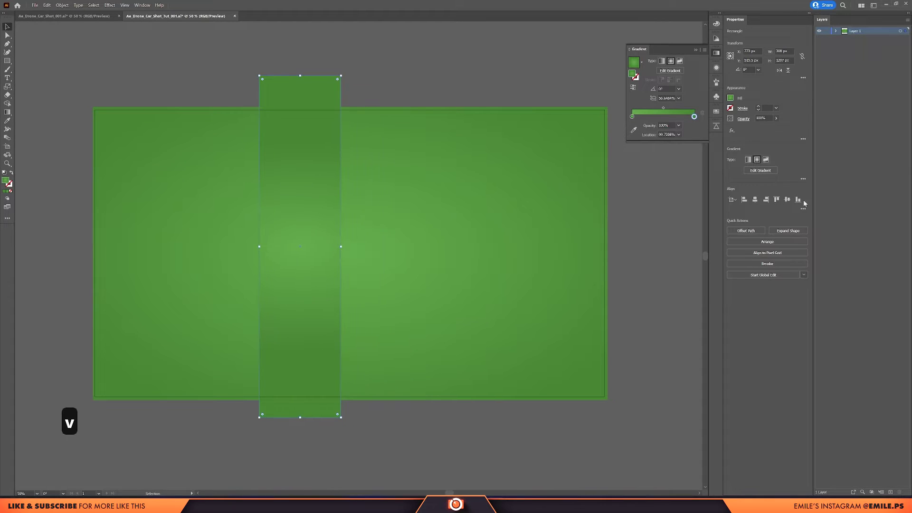
pyautogui.click(755, 200)
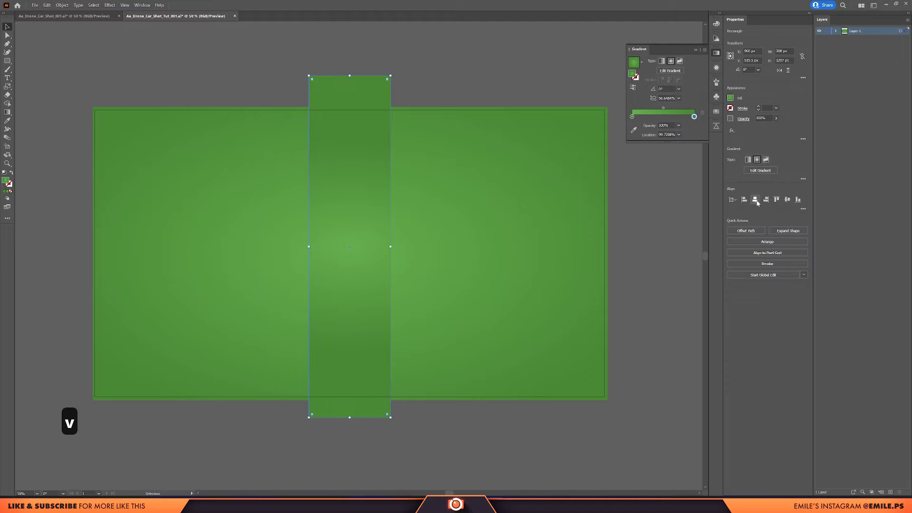
pyautogui.click(787, 200)
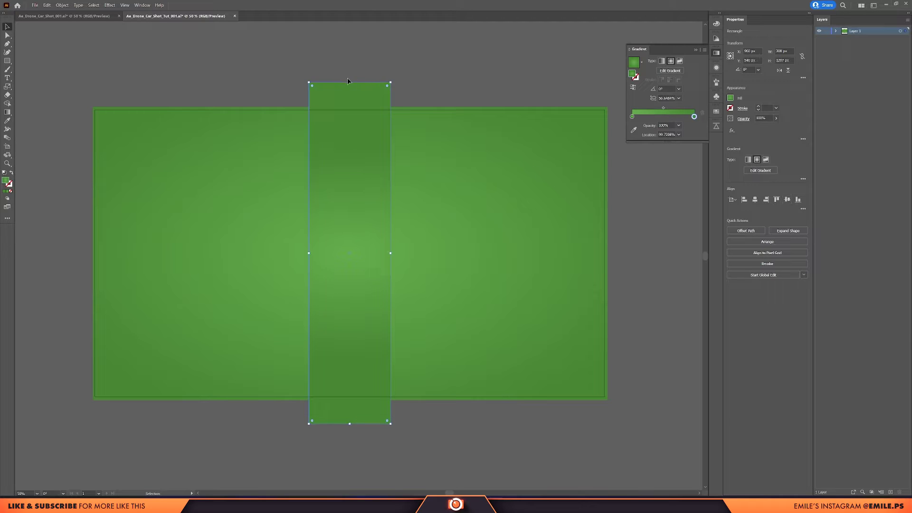
pyautogui.moveTo(349, 82); pyautogui.dragTo(352, 107)
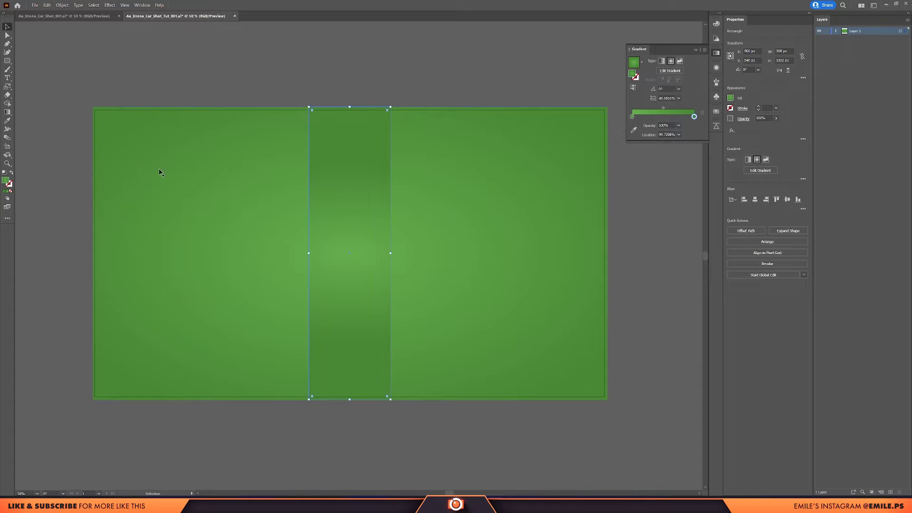
# Fill the road rectangle with a solid dark grey of about 28% brightness
pyautogui.click(5, 192)
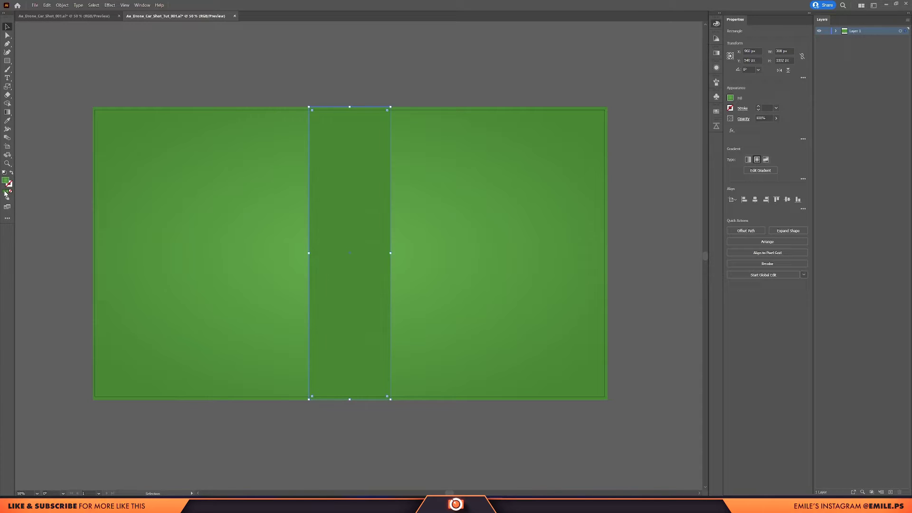
pyautogui.doubleClick(7, 181)
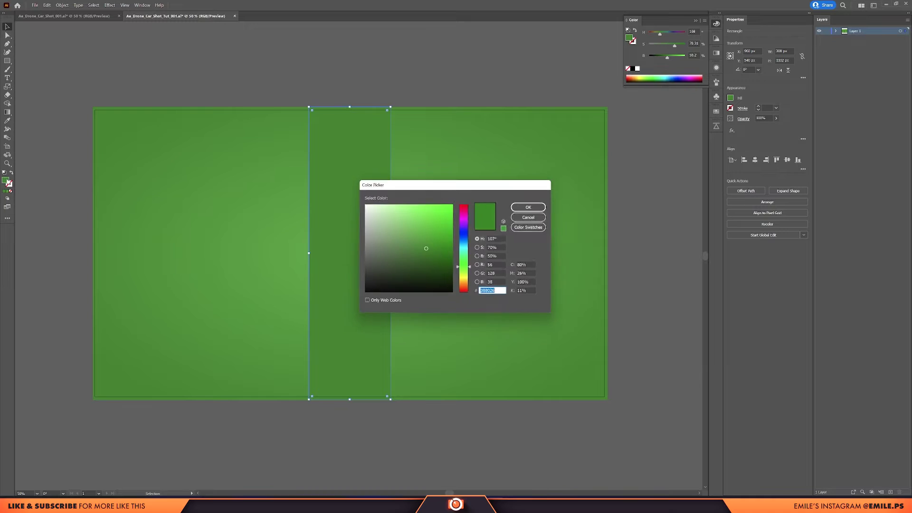
pyautogui.moveTo(422, 254)
pyautogui.mouseDown()
pyautogui.moveTo(346, 261)
pyautogui.moveTo(362, 260)
pyautogui.mouseUp()
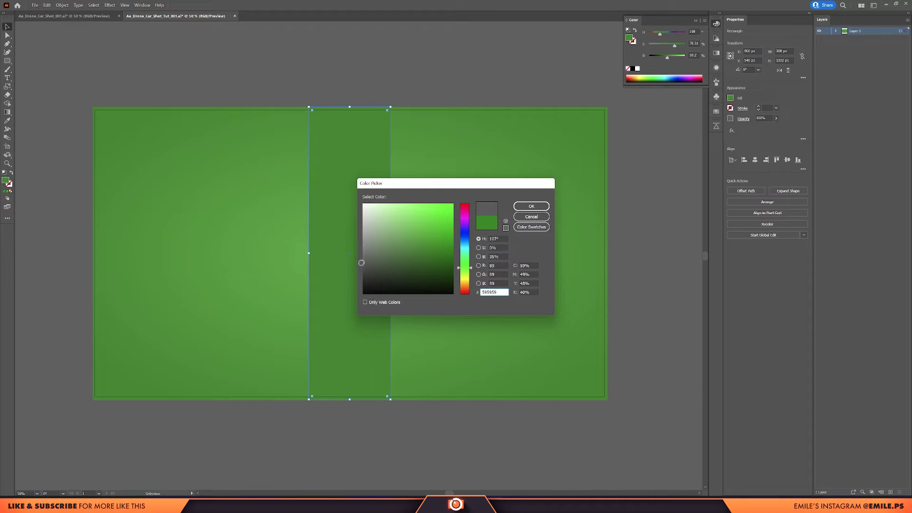
pyautogui.press('Return')
pyautogui.hotkey('ctrl', 'c')
pyautogui.hotkey('ctrl', 'v')
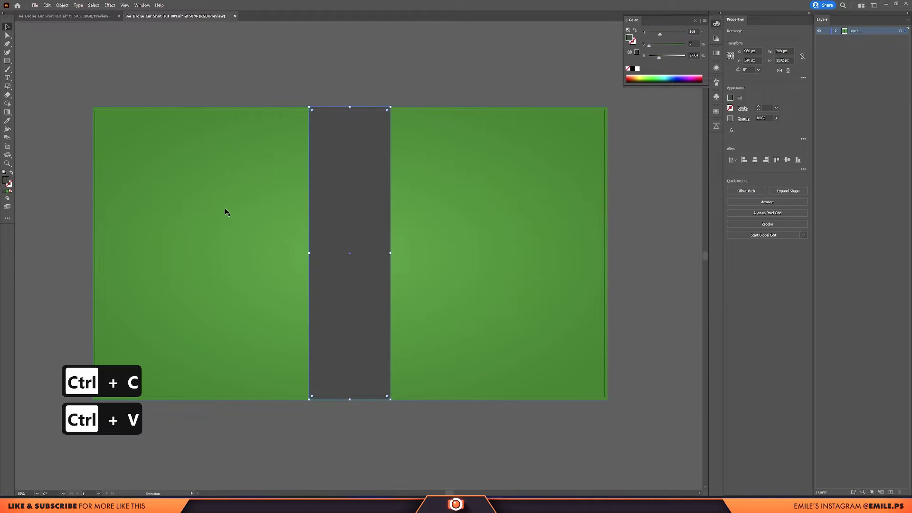
# Apply a gradient fill to the road rectangle, removing the green stops so both ends use the dark grey
pyautogui.click(361, 85)
pyautogui.click(346, 171)
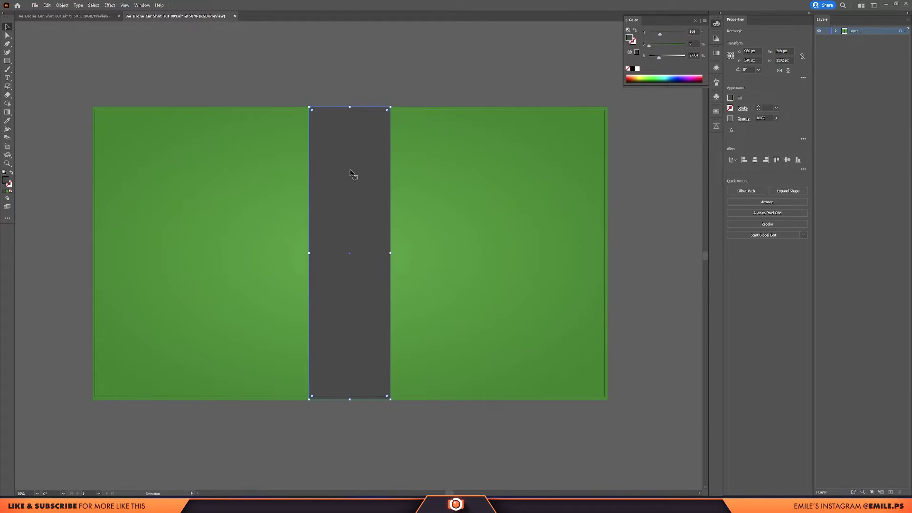
pyautogui.click(716, 52)
pyautogui.click(650, 103)
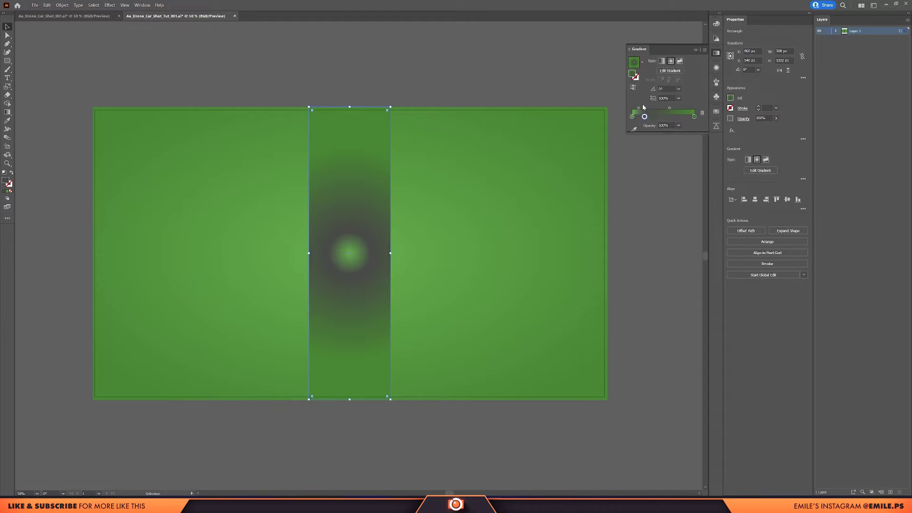
pyautogui.moveTo(632, 116); pyautogui.dragTo(631, 138)
pyautogui.moveTo(644, 117); pyautogui.dragTo(695, 117)
pyautogui.moveTo(644, 117); pyautogui.dragTo(632, 117)
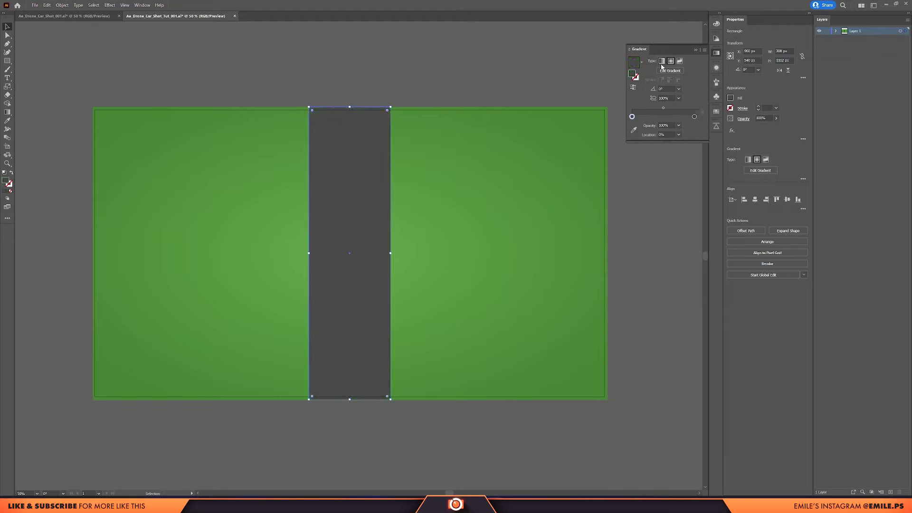
# Make the road's gradient linear and add a middle color stop at 50% location
pyautogui.click(661, 62)
pyautogui.moveTo(649, 116); pyautogui.dragTo(656, 117)
pyautogui.doubleClick(666, 135)
pyautogui.write('50')
pyautogui.press('Return')
# Lighten the road gradient's middle stop and shift the gradient midpoints outward, with the first one at about 23%
pyautogui.doubleClick(663, 117)
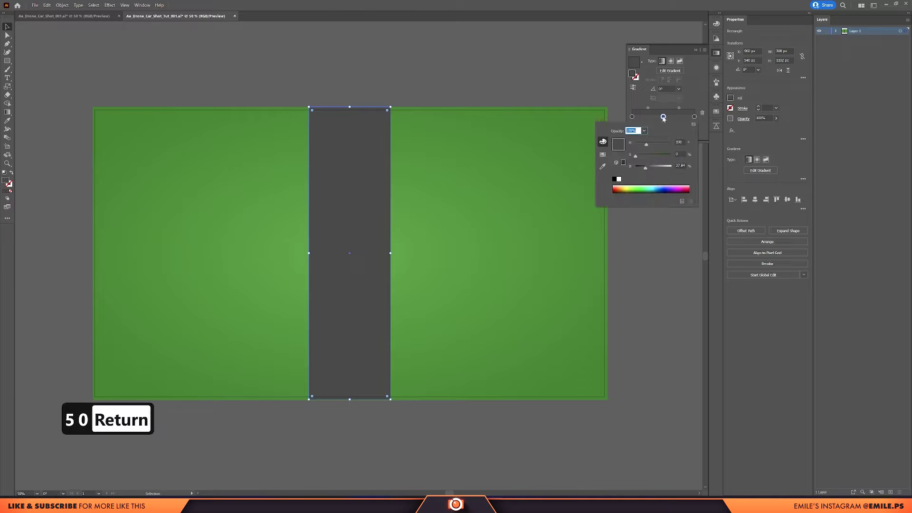
pyautogui.moveTo(646, 167); pyautogui.dragTo(649, 169)
pyautogui.click(636, 98)
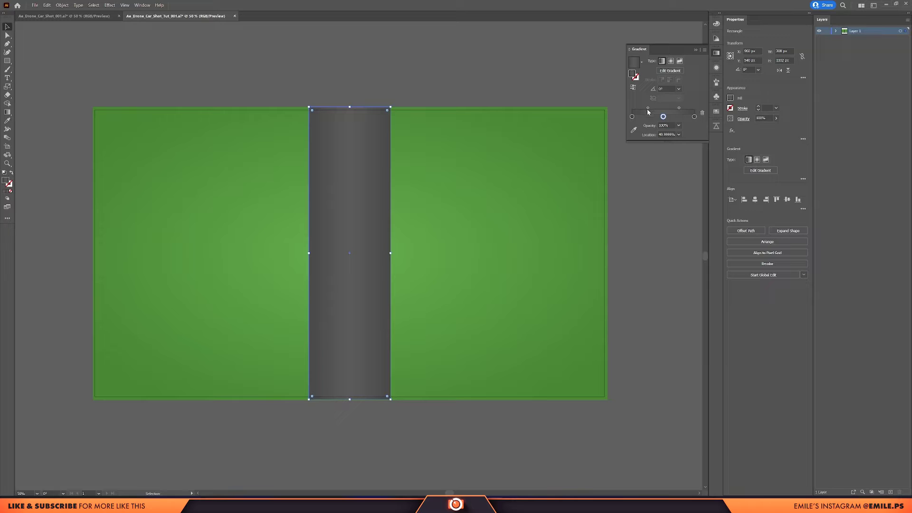
pyautogui.click(648, 109)
pyautogui.moveTo(648, 109); pyautogui.dragTo(645, 109)
pyautogui.moveTo(640, 109); pyautogui.dragTo(639, 110)
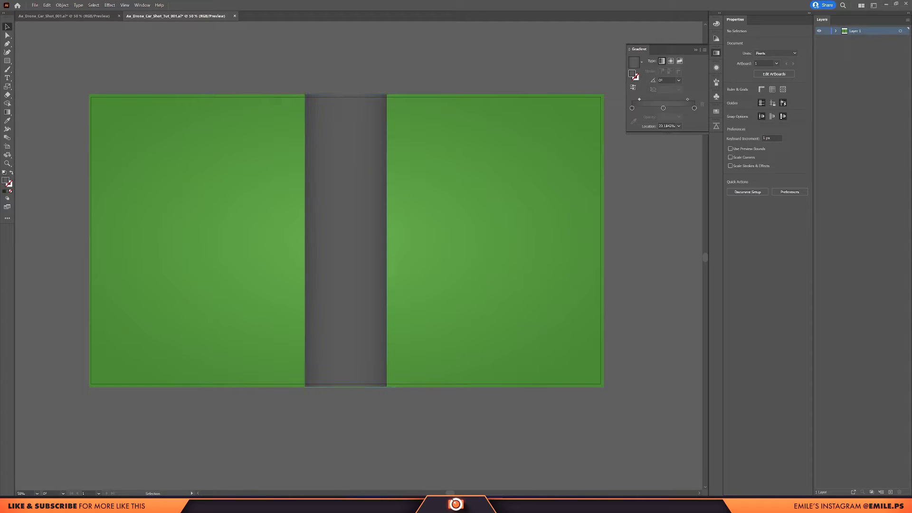
# Draw a straight vertical path with the Pen tool along the road's center, from its upper edge to its lower edge
pyautogui.press('p')
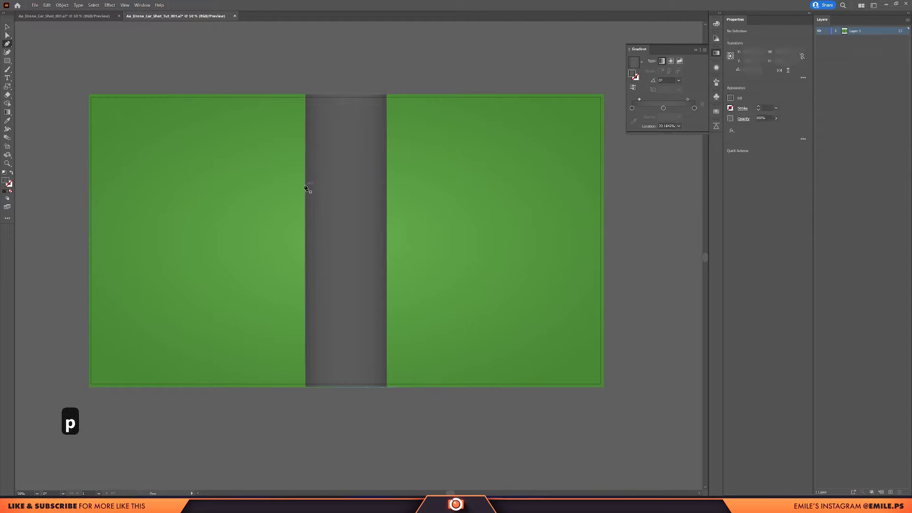
pyautogui.click(346, 97)
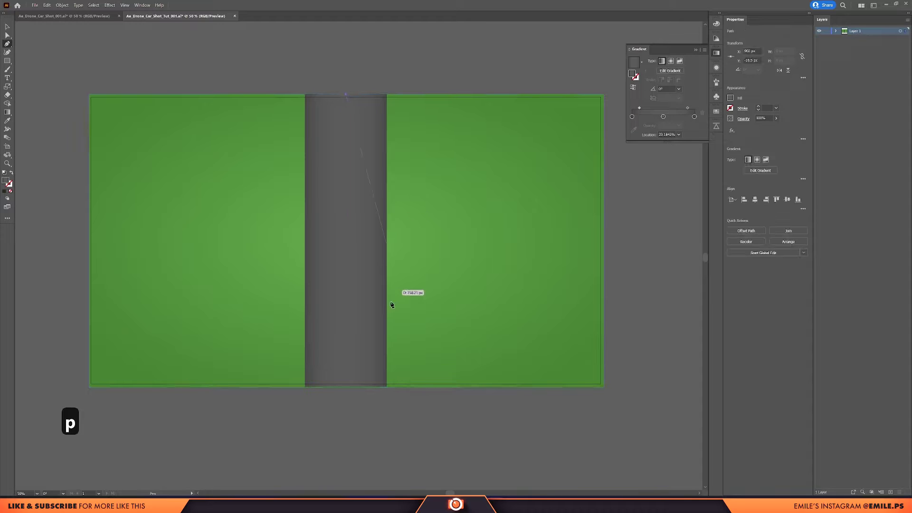
pyautogui.click(347, 387)
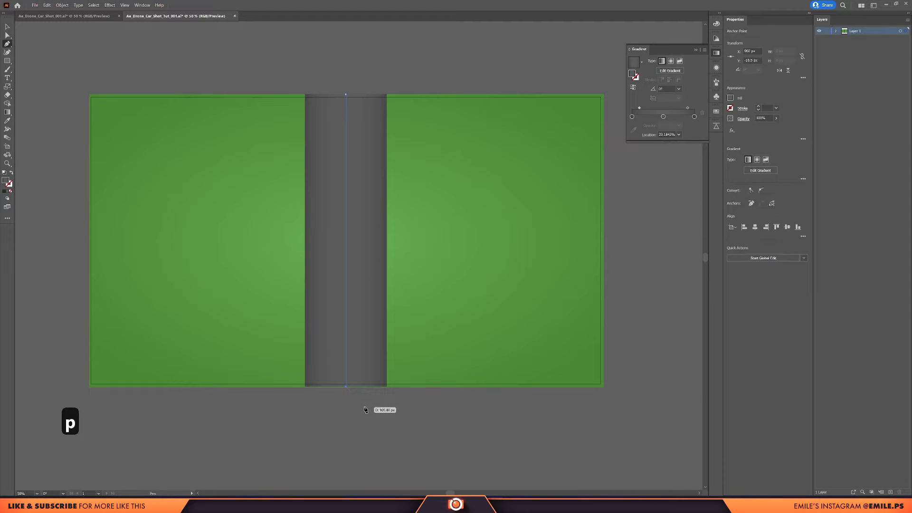
pyautogui.press('Escape')
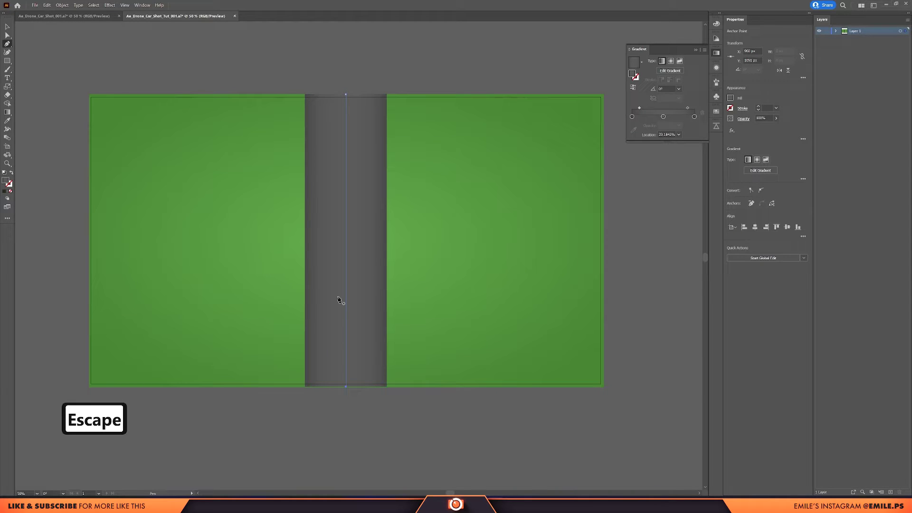
pyautogui.press('v')
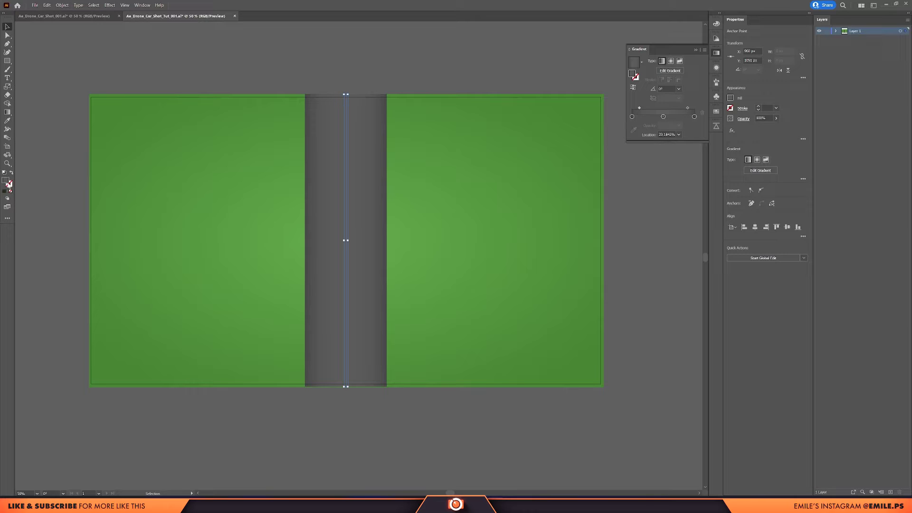
# Remove the center line's fill and give it a white stroke
pyautogui.click(10, 191)
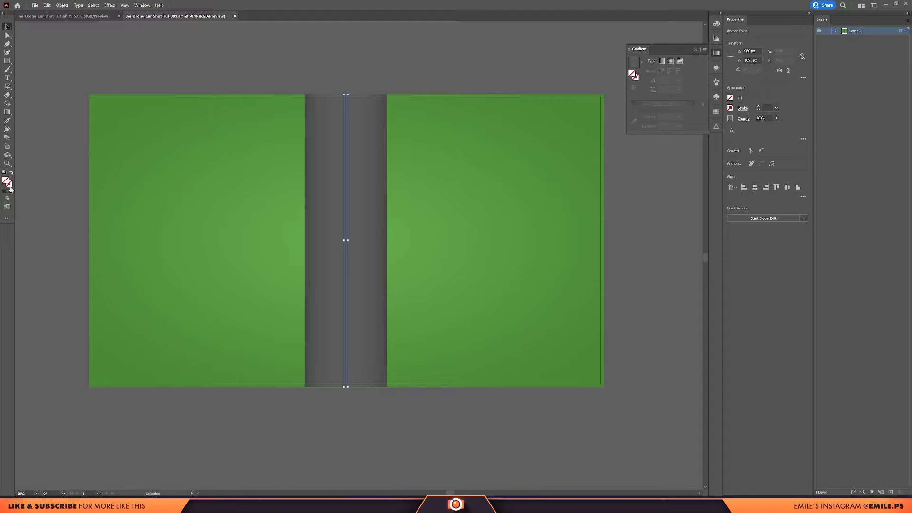
pyautogui.click(10, 186)
pyautogui.click(637, 69)
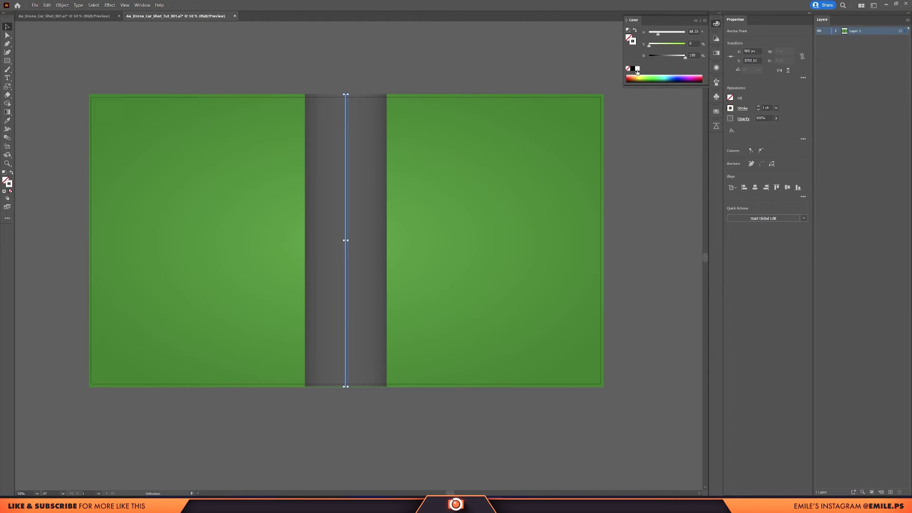
# Increase the center line's stroke weight to 11 pt
pyautogui.click(758, 106)
pyautogui.click(759, 106)
pyautogui.click(758, 106)
pyautogui.click(758, 106)
pyautogui.click(758, 107)
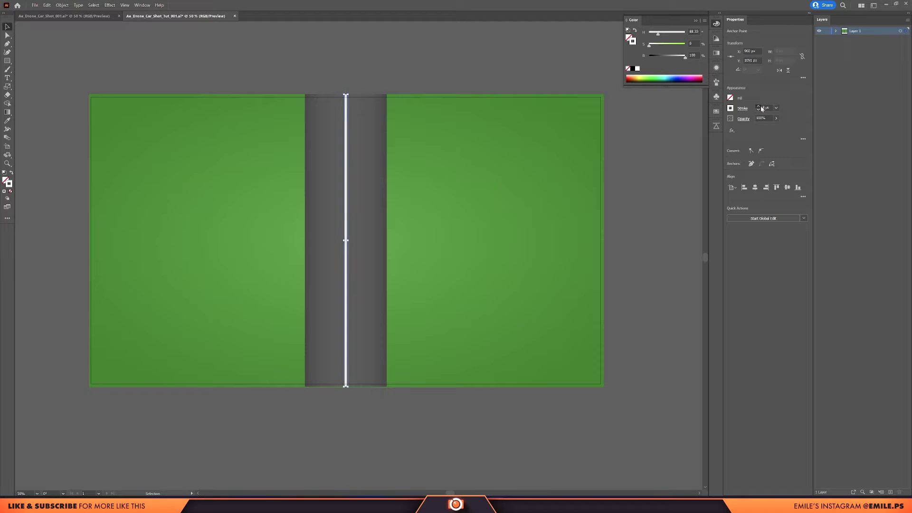
pyautogui.click(759, 107)
# Select the whole center line and turn on the dashed line option for its stroke
pyautogui.click(655, 138)
pyautogui.click(346, 192)
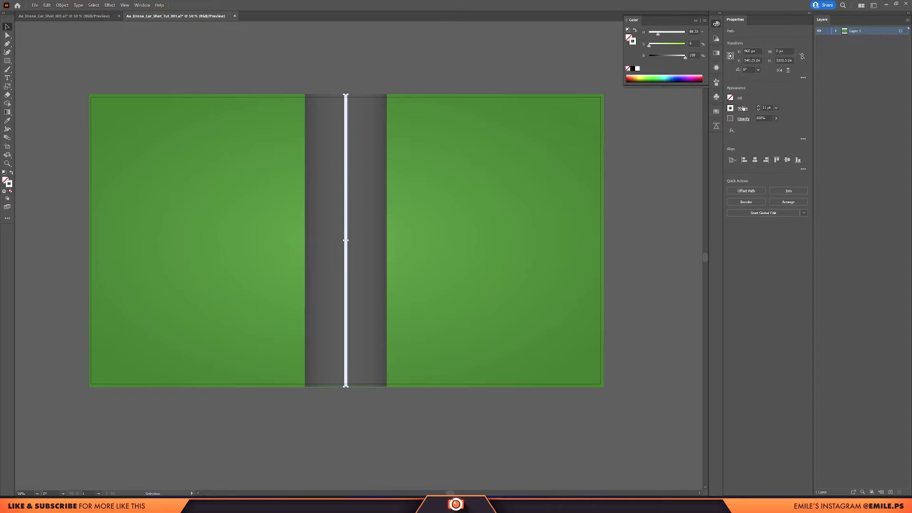
pyautogui.click(742, 110)
pyautogui.click(674, 158)
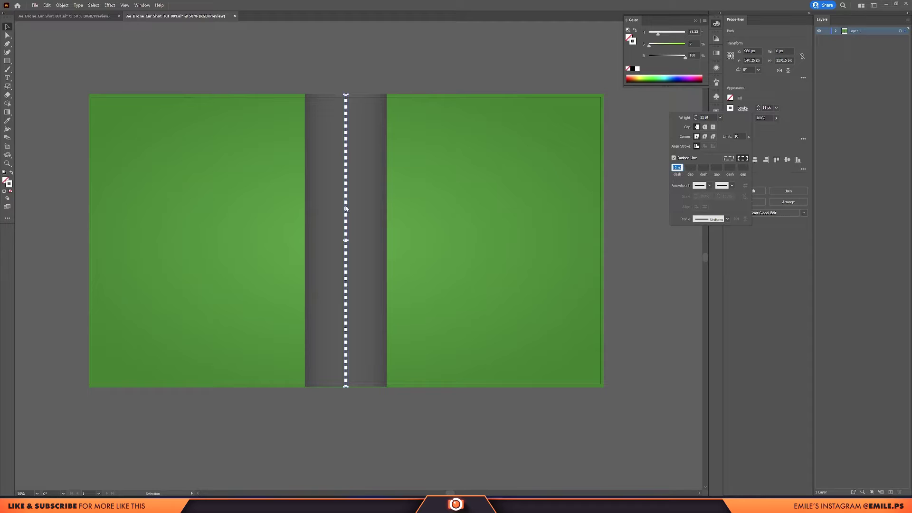
# Try out different gap lengths for the center line's dashes, and clear the gap value again
pyautogui.click(688, 167)
pyautogui.press('Up')
pyautogui.press('Up')
pyautogui.press('Up')
pyautogui.press('Up')
pyautogui.press('Up')
pyautogui.press('Up')
pyautogui.press('Up')
pyautogui.press('Up')
pyautogui.press('Down')
pyautogui.press('Up')
pyautogui.press('Up')
pyautogui.press('Up')
pyautogui.press('Up')
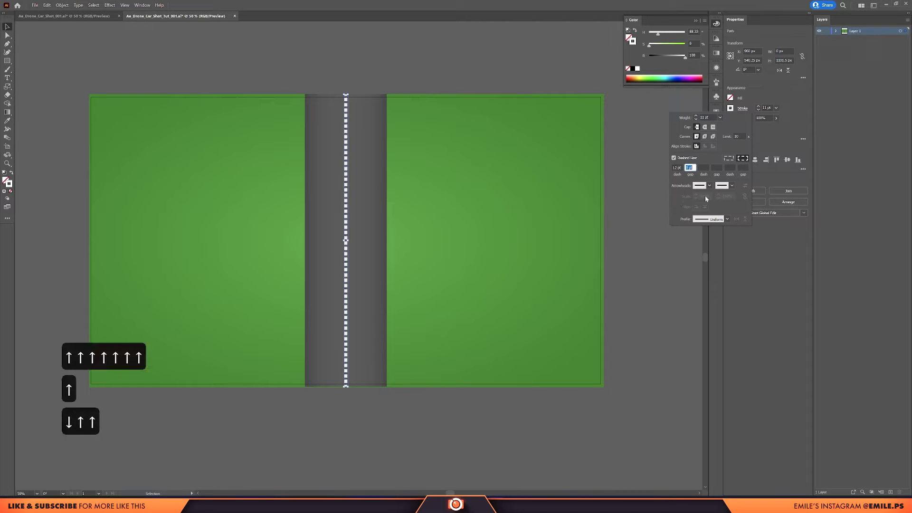
pyautogui.press('Up')
pyautogui.press('Up')
pyautogui.hotkey('shift', 'Up')
pyautogui.hotkey('shift', 'Down')
pyautogui.hotkey('shift', 'Down')
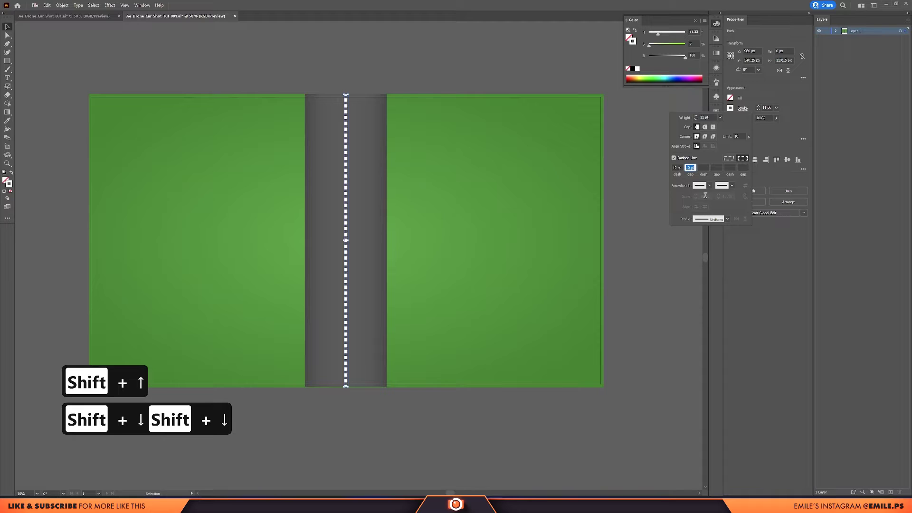
pyautogui.hotkey('shift', 'Up')
pyautogui.hotkey('shift', 'Up')
pyautogui.hotkey('shift', 'Up')
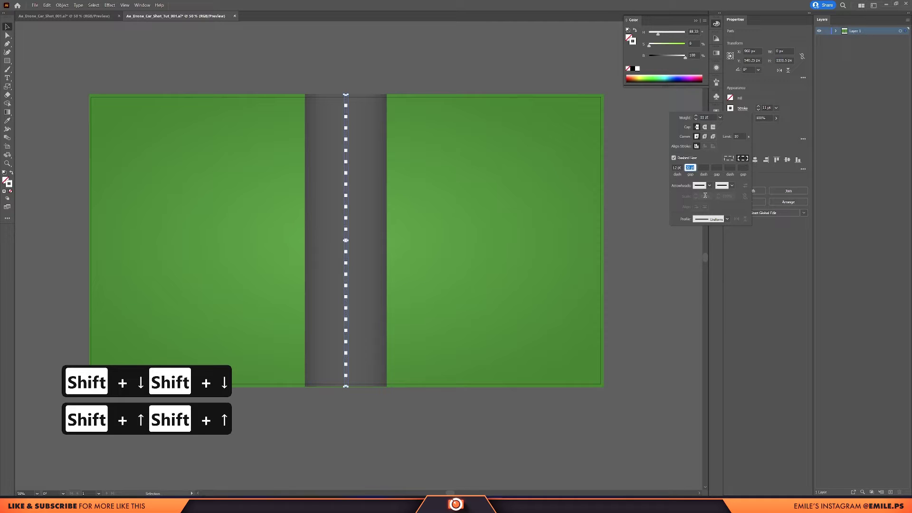
pyautogui.press('BackSpace')
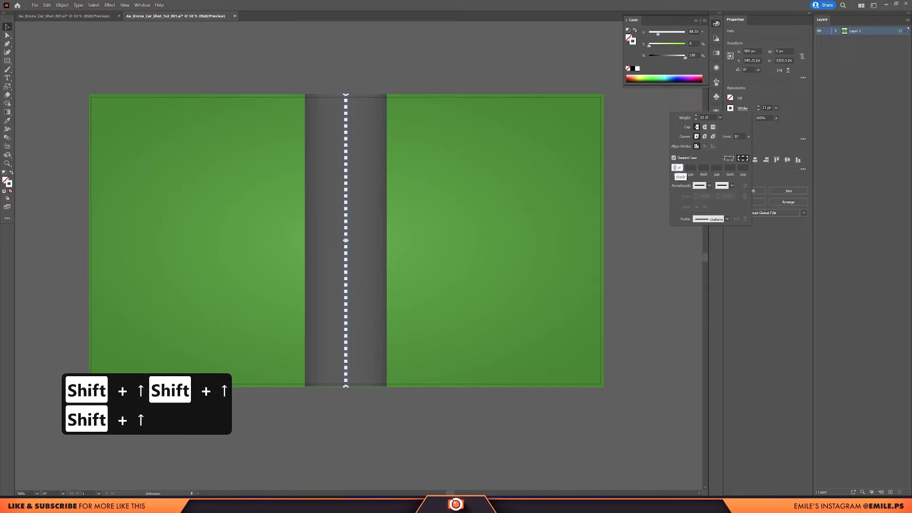
# Lengthen the dashes of the center line in 10 pt increments until they are clearly longer than they are wide
pyautogui.hotkey('shift', 'Up')
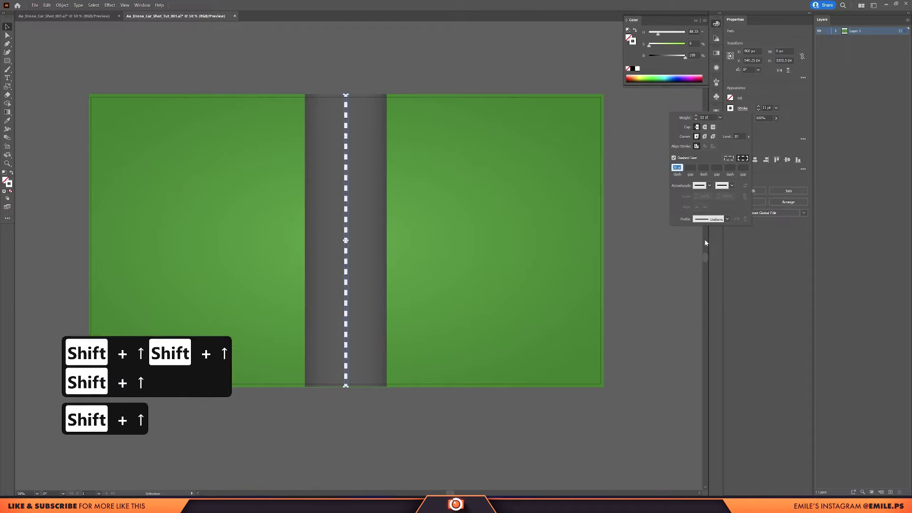
pyautogui.hotkey('shift', 'Up')
pyautogui.hotkey('shift', 'Up')
pyautogui.hotkey('shift', 'Up')
# Move the center line's upper and lower endpoints inward from the bleed to the artboard edges
pyautogui.moveTo(355, 123); pyautogui.dragTo(355, 135)
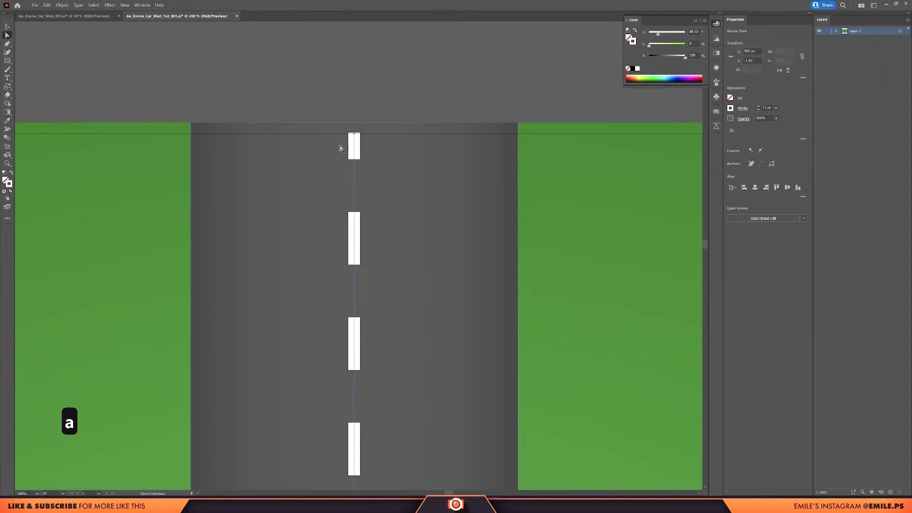
pyautogui.scroll(-5, 334, 166)
pyautogui.moveTo(315, 344); pyautogui.dragTo(298, 173)
pyautogui.scroll(7, 325, 269)
pyautogui.moveTo(295, 316); pyautogui.dragTo(295, 287)
pyautogui.moveTo(295, 288); pyautogui.dragTo(295, 281)
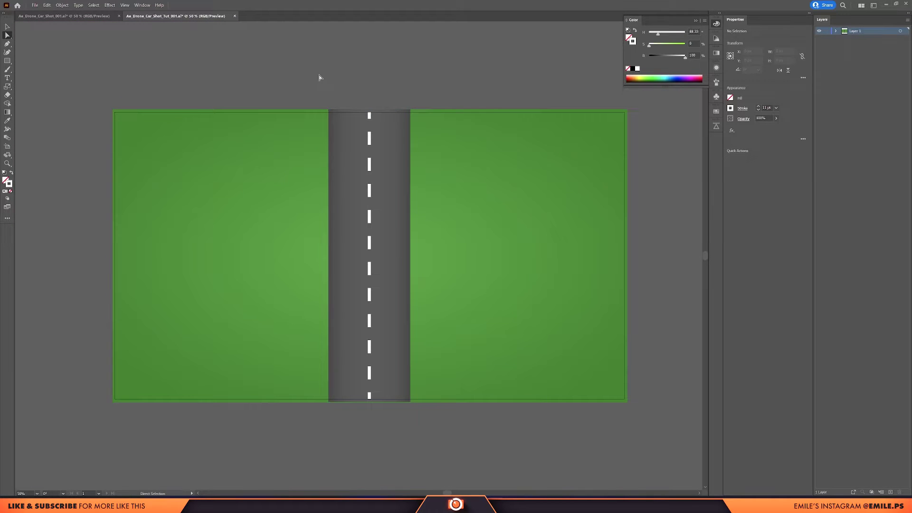
# Draw a yellow vertical line along the road's left edge and duplicate it along the right edge
pyautogui.press('p')
pyautogui.scroll(1, 333, 116)
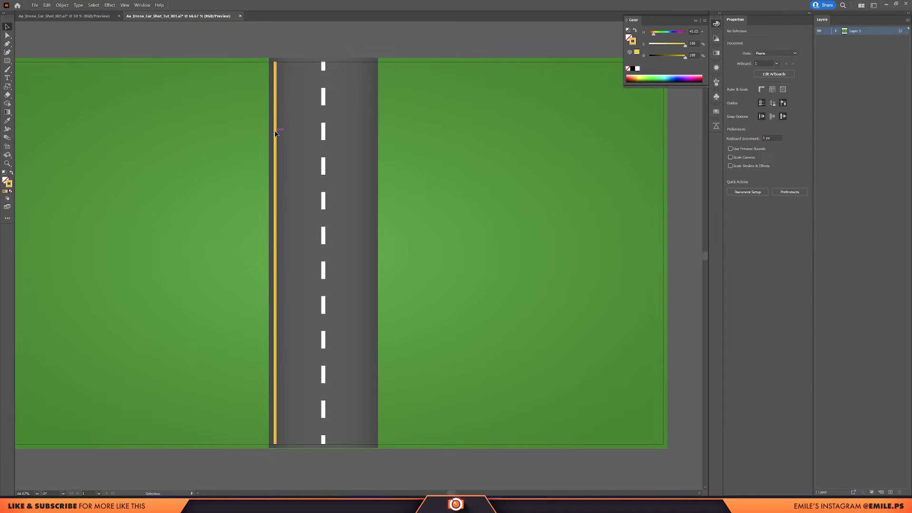
pyautogui.moveTo(275, 134); pyautogui.dragTo(371, 143)
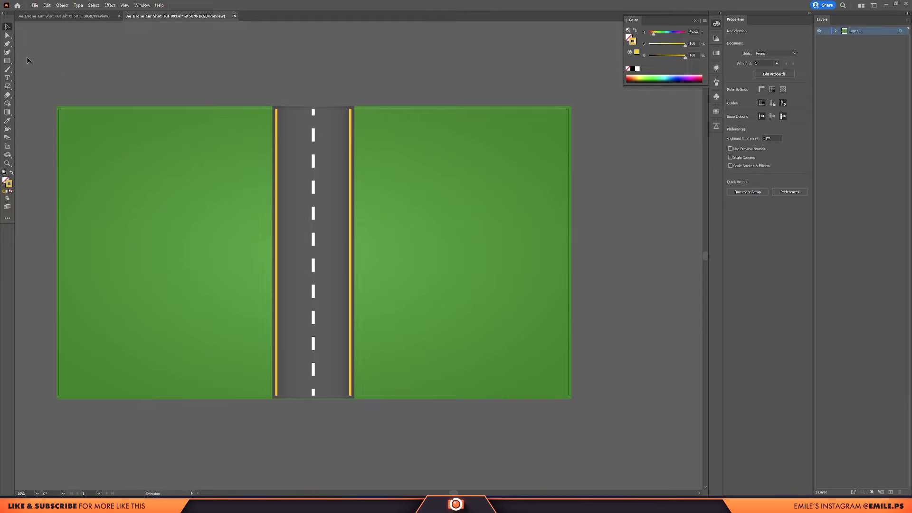
# Draw a circle about 307 px wide on the grass left of the road and fill it with light green 69BC58
pyautogui.moveTo(7, 60); pyautogui.dragTo(53, 68)
pyautogui.moveTo(183, 207); pyautogui.dragTo(251, 250)
pyautogui.hotkey('shift', 'x')
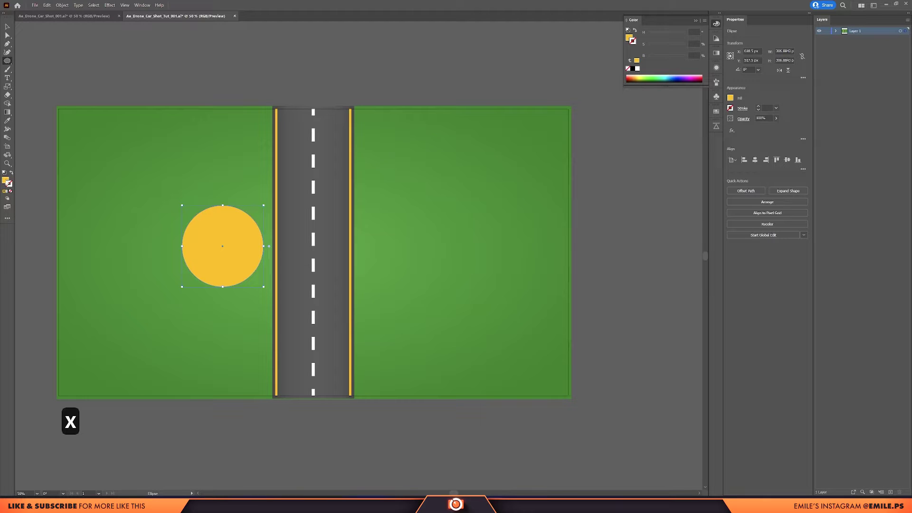
pyautogui.doubleClick(5, 181)
pyautogui.moveTo(462, 275); pyautogui.dragTo(462, 266)
pyautogui.click(435, 236)
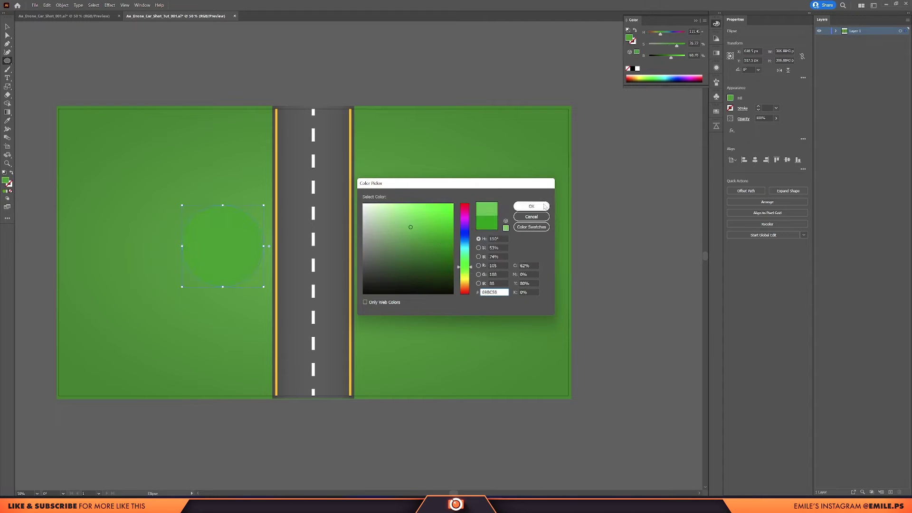
pyautogui.click(530, 206)
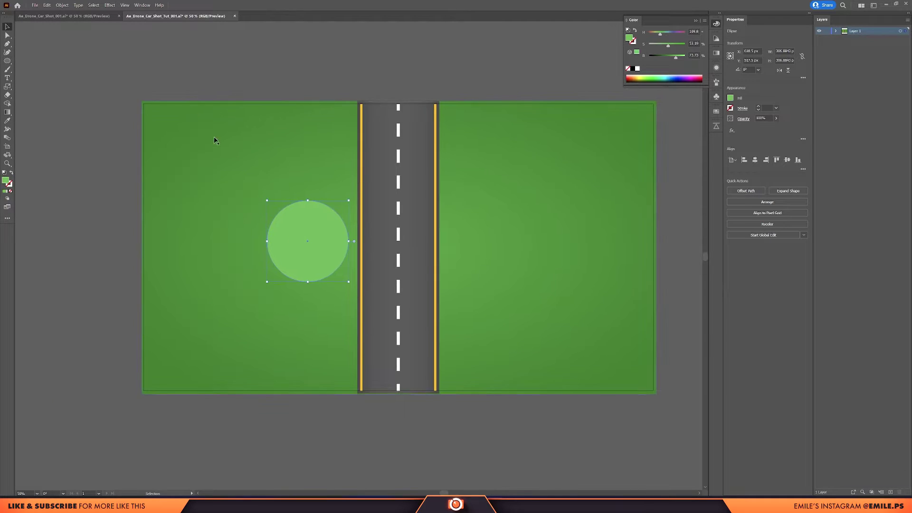
# Apply a Roughen effect to the circle with relative size 11%, detail 5/in and smooth points
pyautogui.click(110, 5)
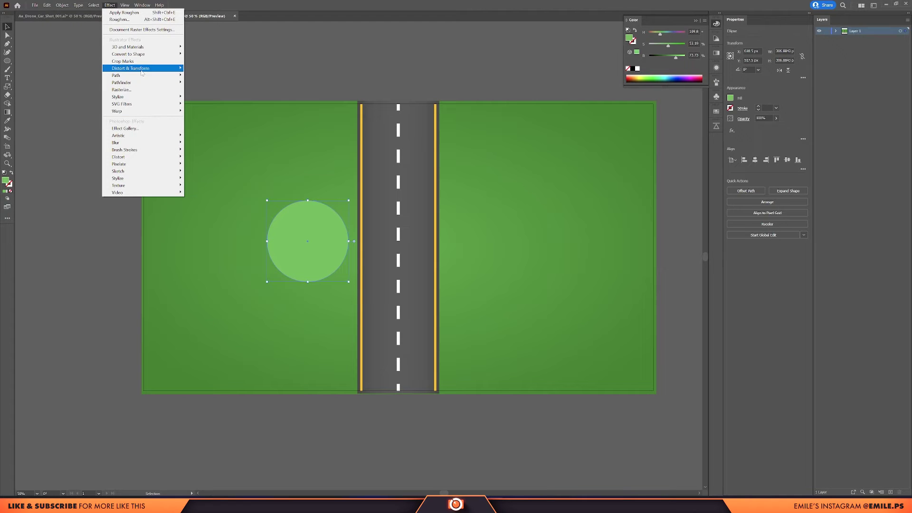
pyautogui.moveTo(143, 69)
pyautogui.click(209, 86)
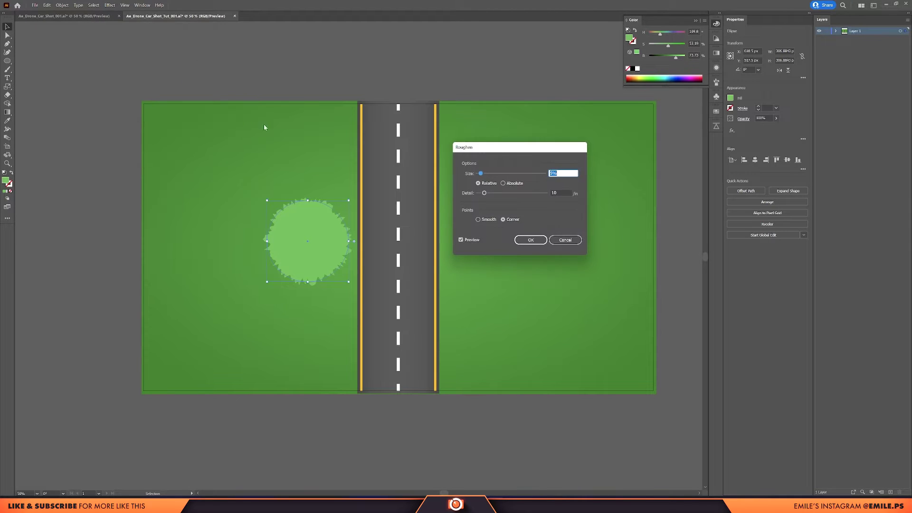
pyautogui.moveTo(486, 173); pyautogui.dragTo(481, 195)
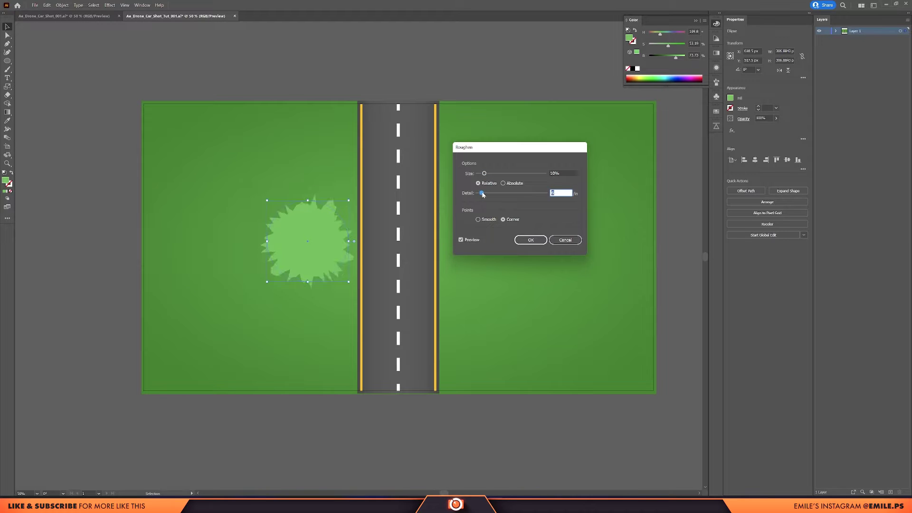
pyautogui.click(483, 222)
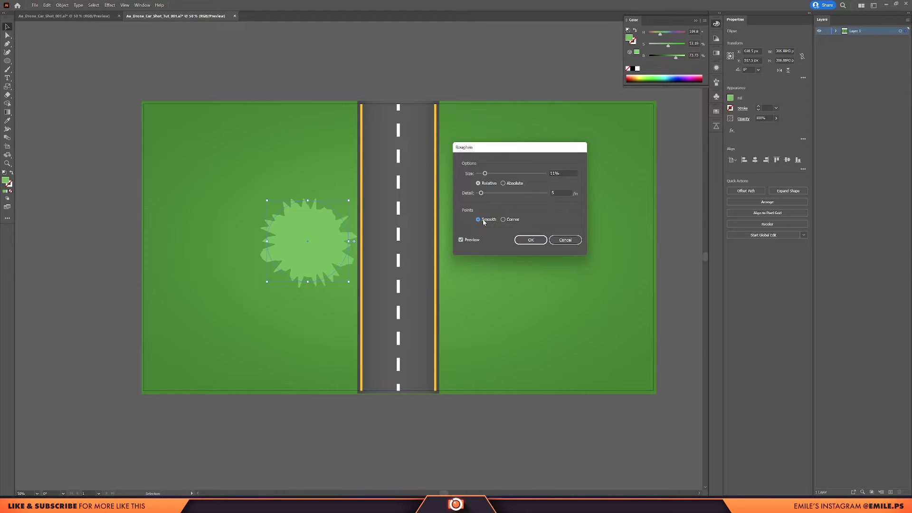
pyautogui.click(530, 240)
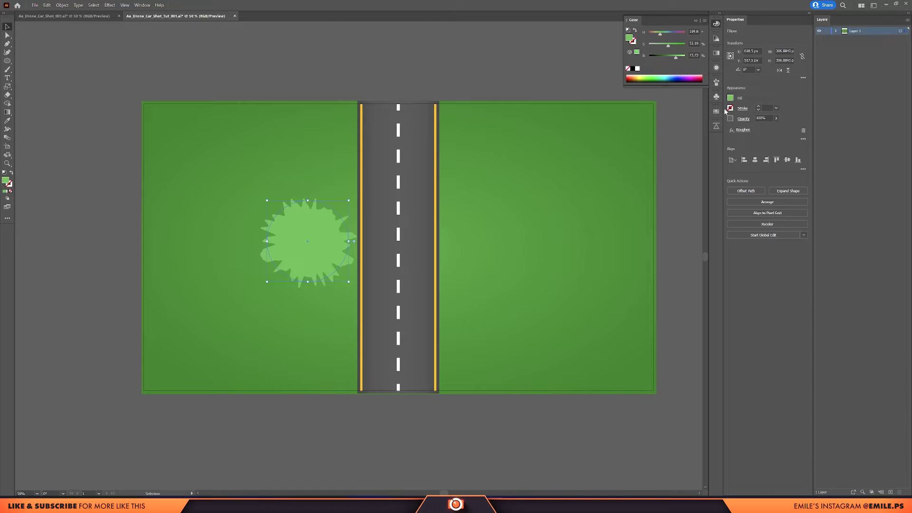
# Give the tree shape a radial gradient from light green at the center to darker green outside, and scale the shape down
pyautogui.click(716, 53)
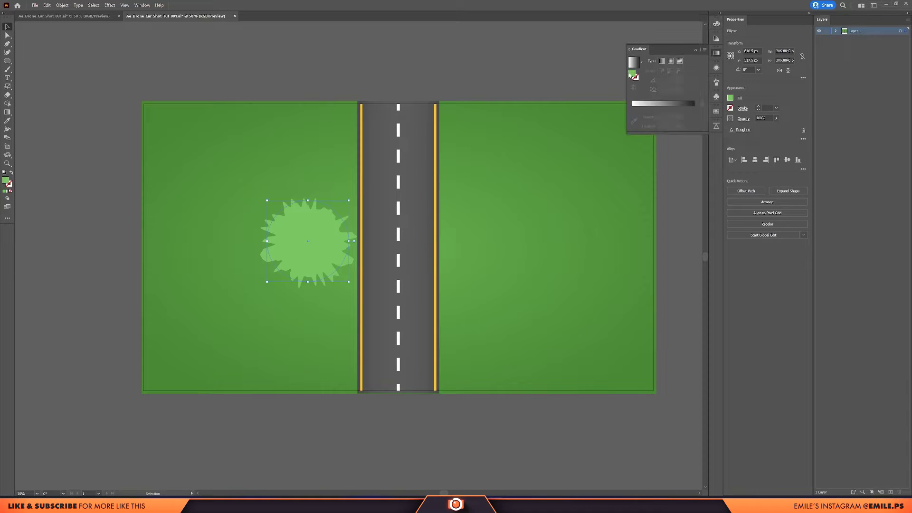
pyautogui.click(660, 104)
pyautogui.moveTo(632, 116); pyautogui.dragTo(638, 136)
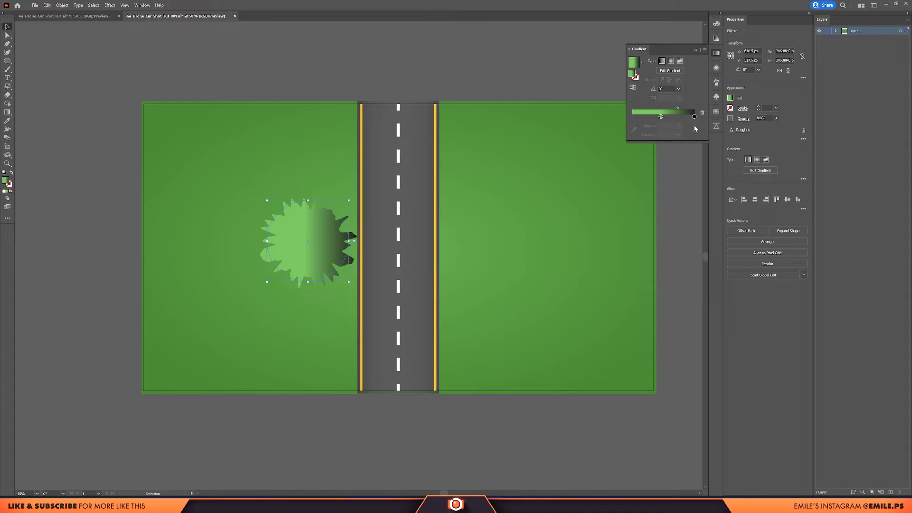
pyautogui.click(670, 61)
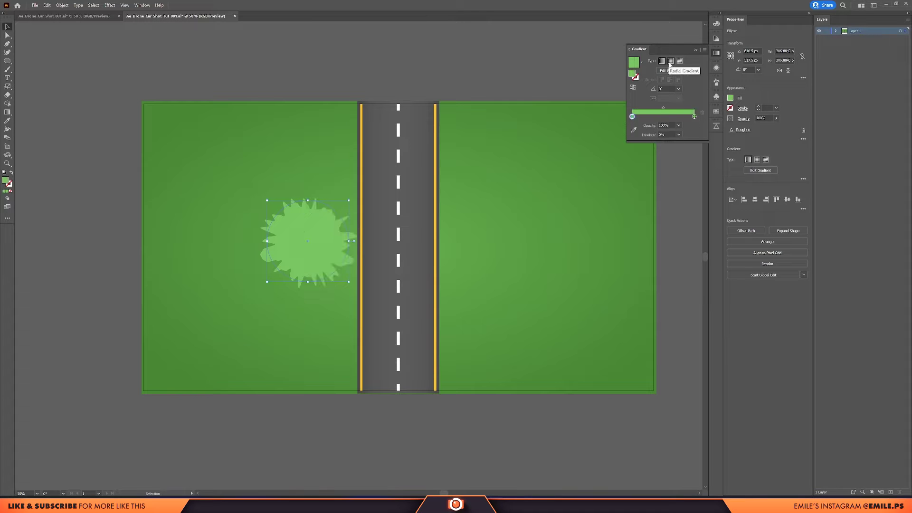
pyautogui.doubleClick(632, 116)
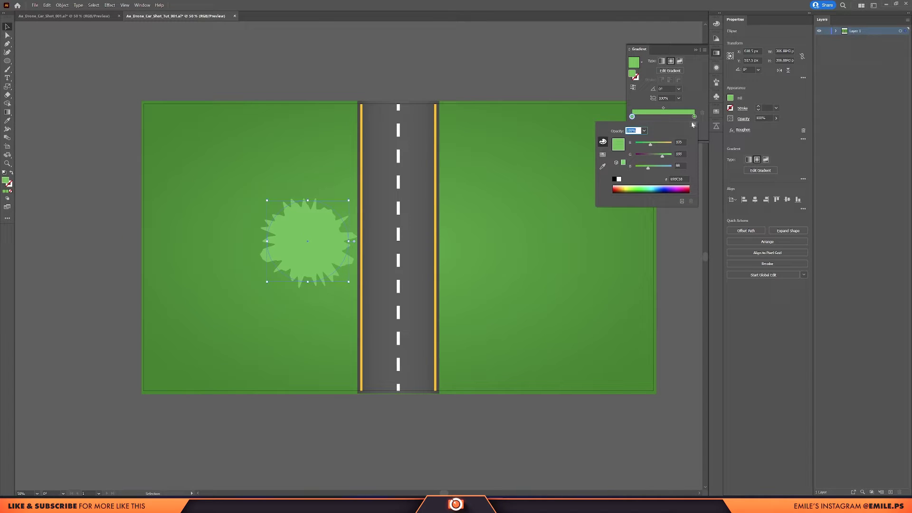
pyautogui.click(693, 124)
pyautogui.click(722, 143)
pyautogui.moveTo(349, 305)
pyautogui.mouseDown()
pyautogui.moveTo(339, 299)
pyautogui.moveTo(349, 295)
pyautogui.mouseUp()
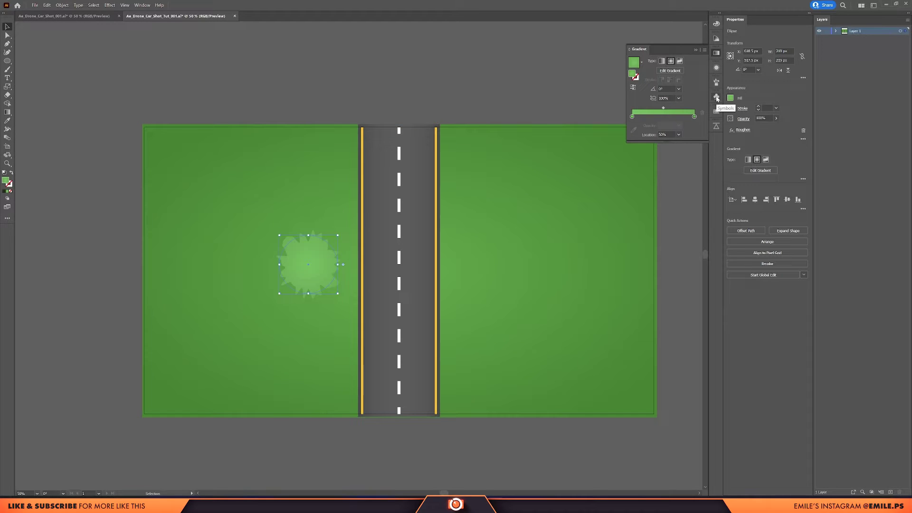
# Save the tree shape as a static symbol named Tree with the Graphic export type
pyautogui.click(716, 98)
pyautogui.moveTo(308, 264); pyautogui.dragTo(665, 138)
pyautogui.click(452, 228)
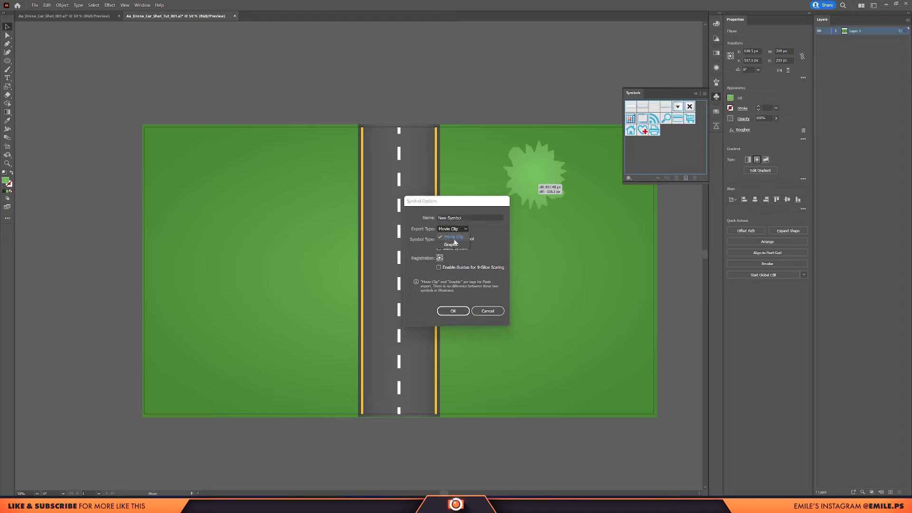
pyautogui.click(451, 244)
pyautogui.click(464, 219)
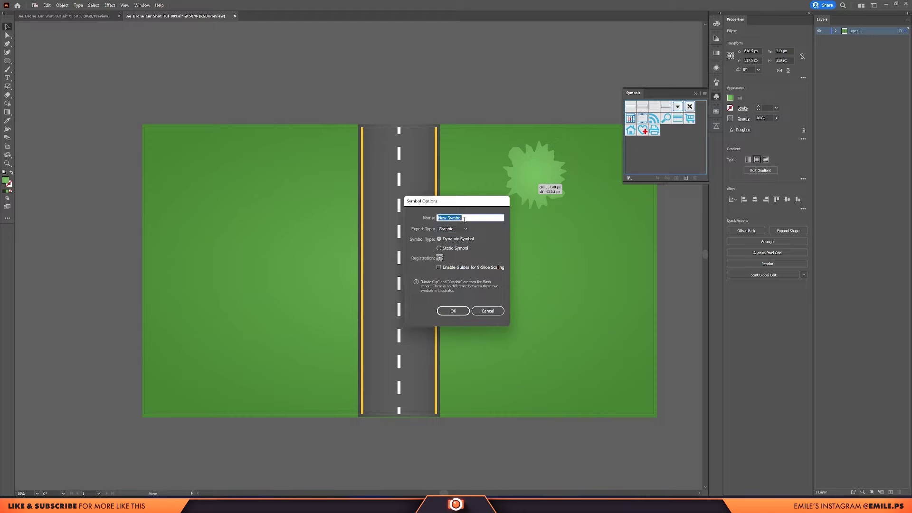
pyautogui.write('Tree')
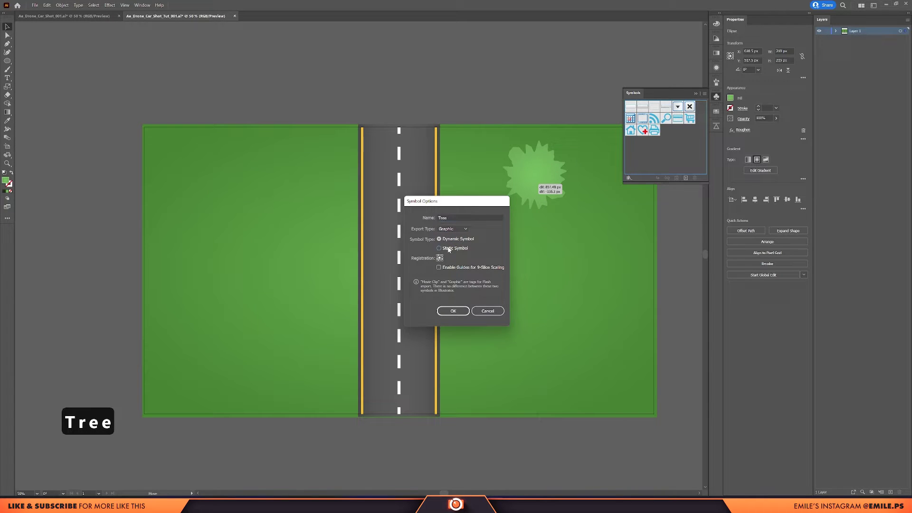
pyautogui.click(453, 311)
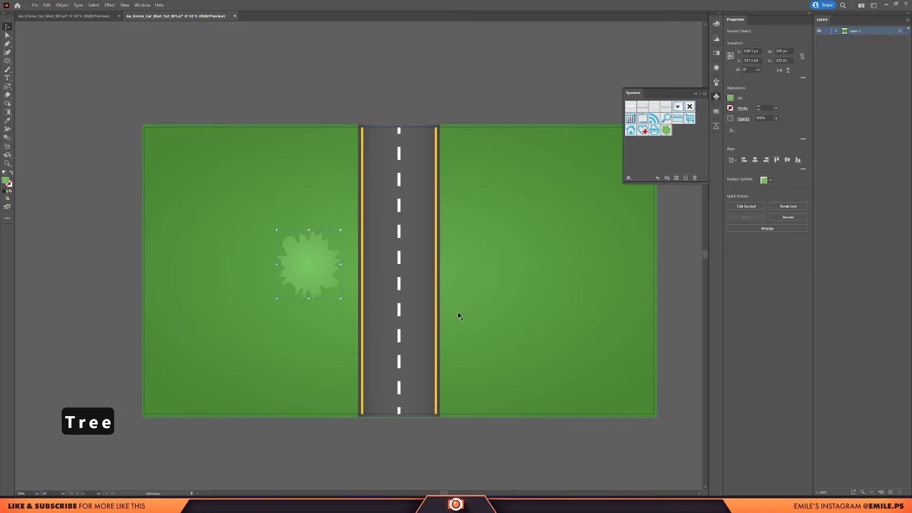
# Spray Tree symbols with the Symbol Sprayer until they densely cover the field left of the road
pyautogui.click(7, 155)
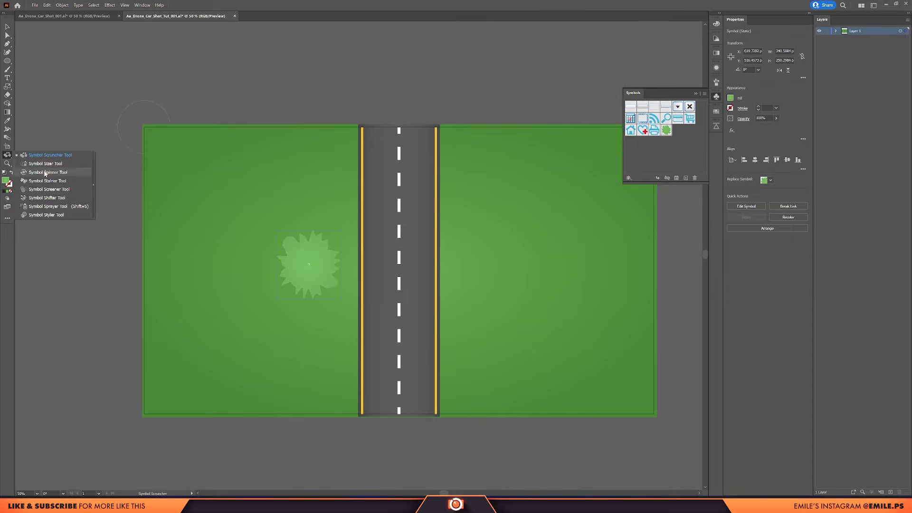
pyautogui.click(47, 206)
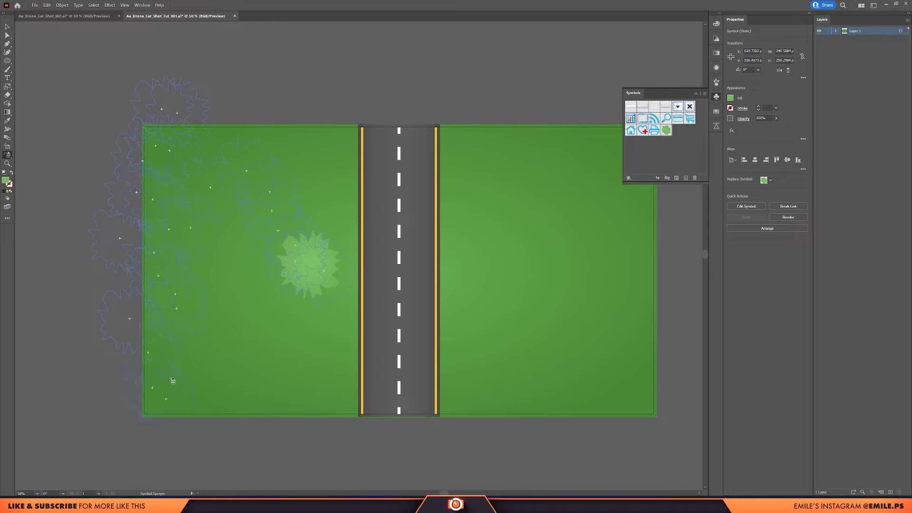
pyautogui.moveTo(276, 393)
pyautogui.mouseDown()
pyautogui.moveTo(322, 173)
pyautogui.moveTo(288, 155)
pyautogui.moveTo(209, 151)
pyautogui.moveTo(271, 275)
pyautogui.moveTo(273, 338)
pyautogui.moveTo(277, 265)
pyautogui.moveTo(264, 281)
pyautogui.mouseUp()
pyautogui.click(260, 282)
pyautogui.click(271, 152)
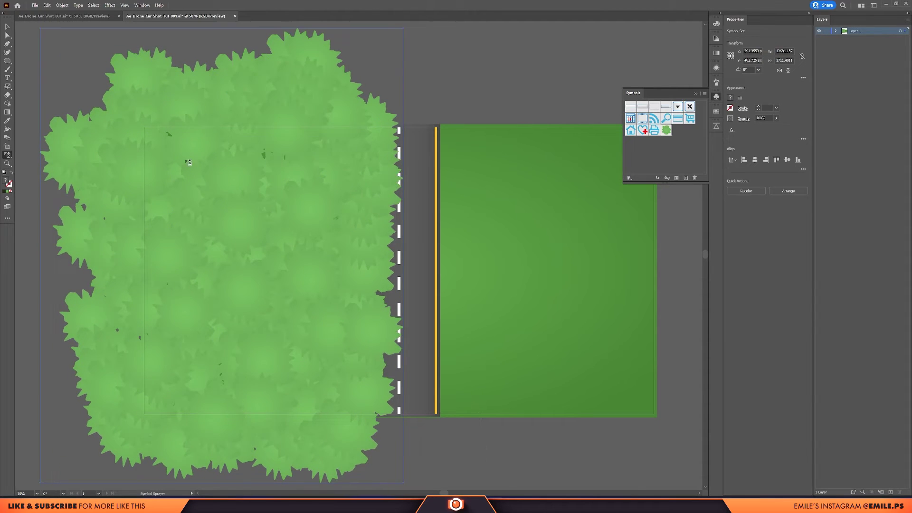
pyautogui.click(179, 139)
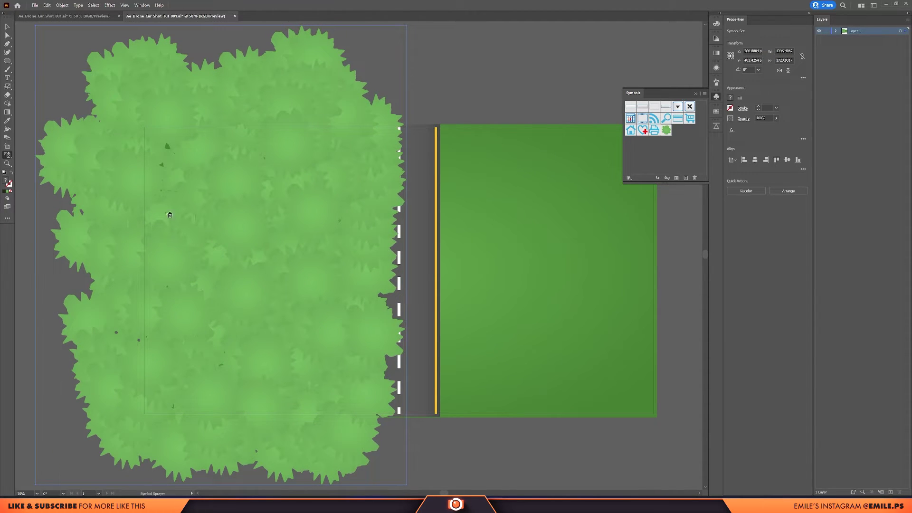
# Remove the sprayed trees that cover the road or spill far beyond the artboard
pyautogui.click(9, 156)
pyautogui.click(45, 164)
pyautogui.scroll(-1, 316, 120)
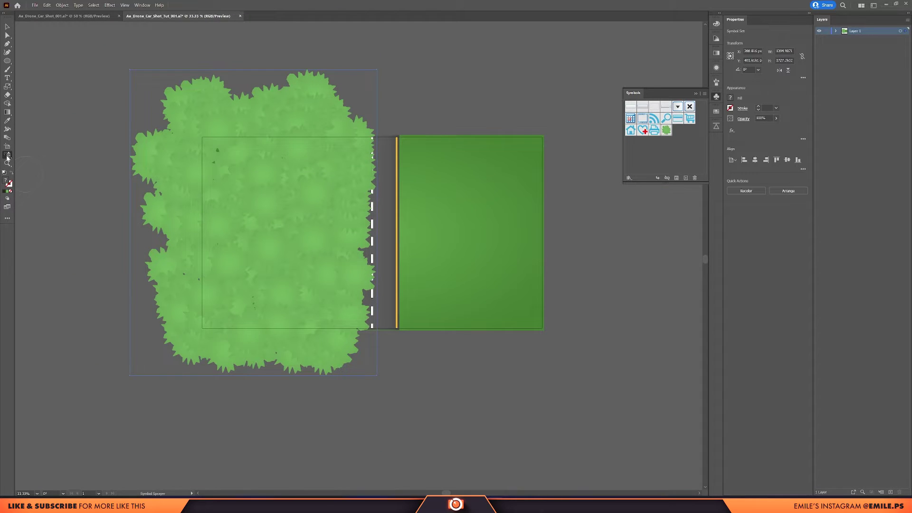
pyautogui.keyDown('alt'); pyautogui.click(323, 90); pyautogui.keyUp('alt')
pyautogui.moveTo(323, 91)
pyautogui.mouseDown()
pyautogui.moveTo(194, 98)
pyautogui.moveTo(163, 133)
pyautogui.moveTo(158, 156)
pyautogui.moveTo(175, 224)
pyautogui.moveTo(173, 330)
pyautogui.moveTo(254, 353)
pyautogui.moveTo(180, 167)
pyautogui.moveTo(264, 109)
pyautogui.moveTo(222, 115)
pyautogui.moveTo(351, 203)
pyautogui.moveTo(364, 272)
pyautogui.moveTo(353, 289)
pyautogui.moveTo(314, 288)
pyautogui.mouseUp()
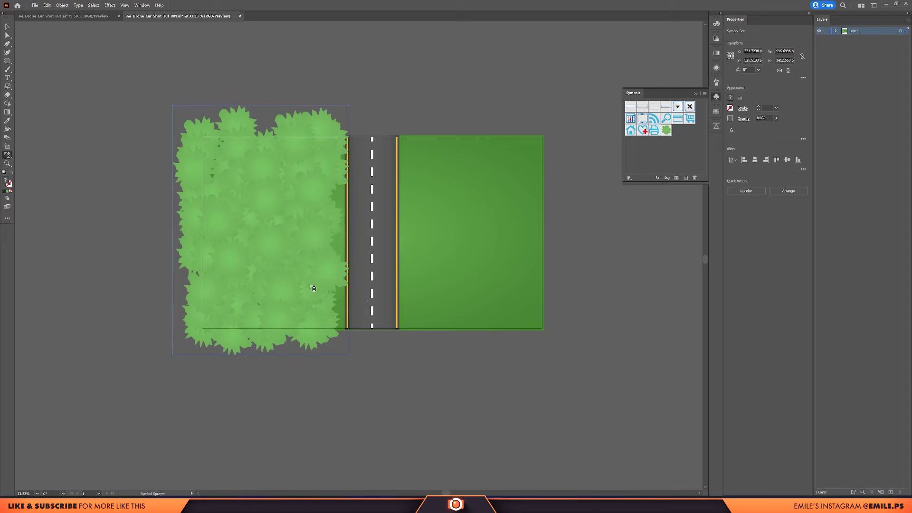
# Spray a few more Tree symbols beside the road's left edge and vary the sizes of the sprayed trees with the Symbol Sizer
pyautogui.click(332, 312)
pyautogui.click(335, 297)
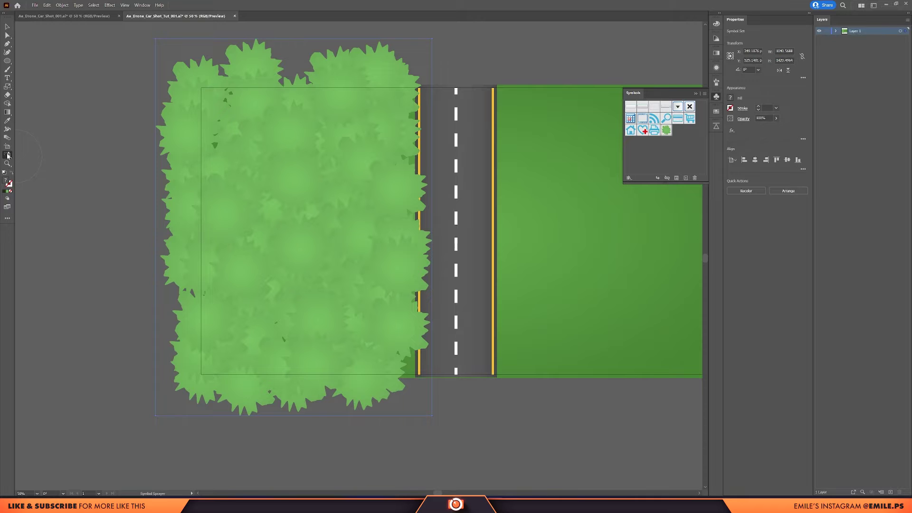
pyautogui.click(8, 155)
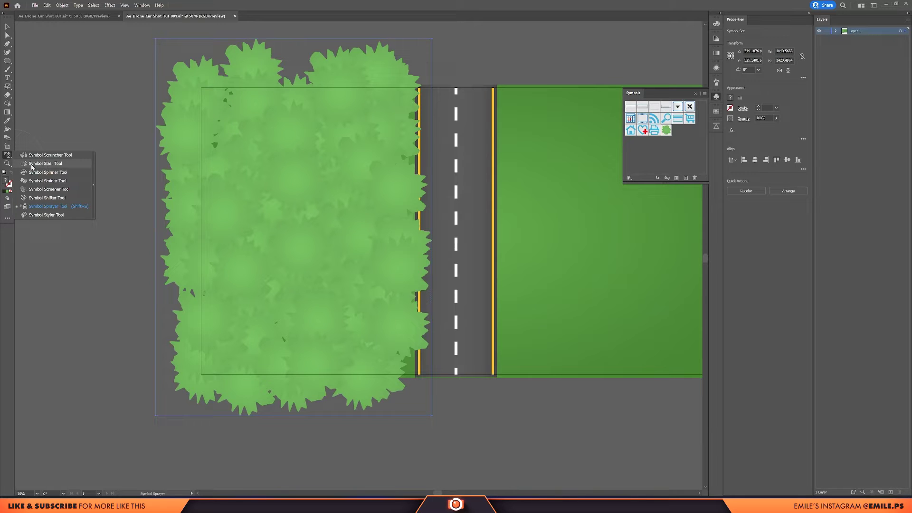
pyautogui.click(59, 166)
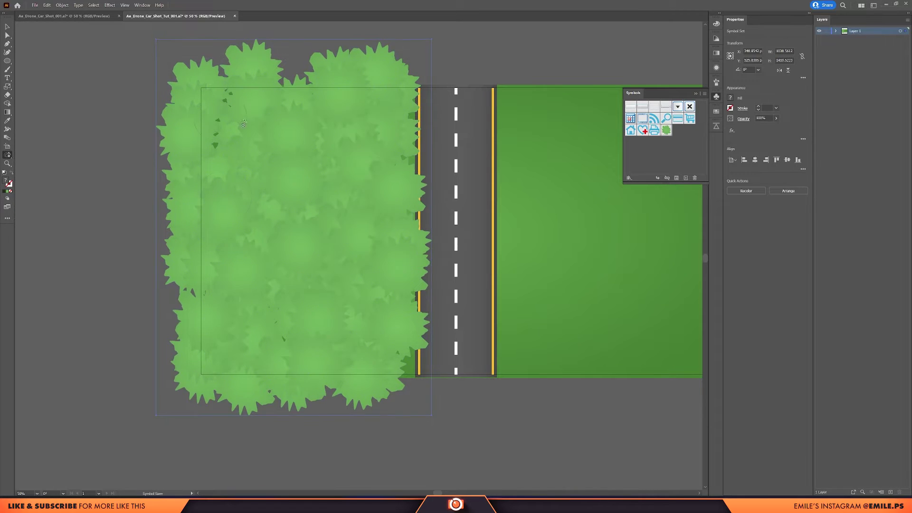
pyautogui.keyDown('alt'); pyautogui.click(328, 141); pyautogui.keyUp('alt')
pyautogui.moveTo(328, 141); pyautogui.dragTo(244, 210)
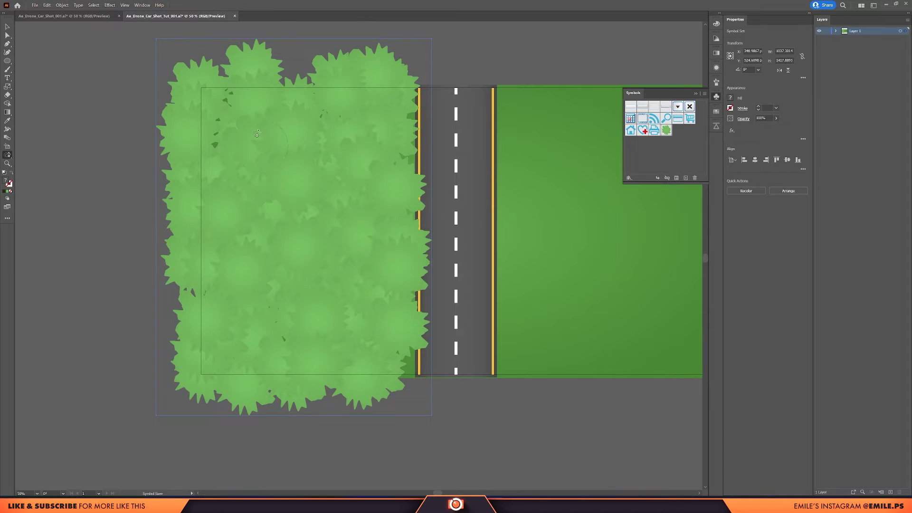
pyautogui.moveTo(218, 261); pyautogui.dragTo(357, 231)
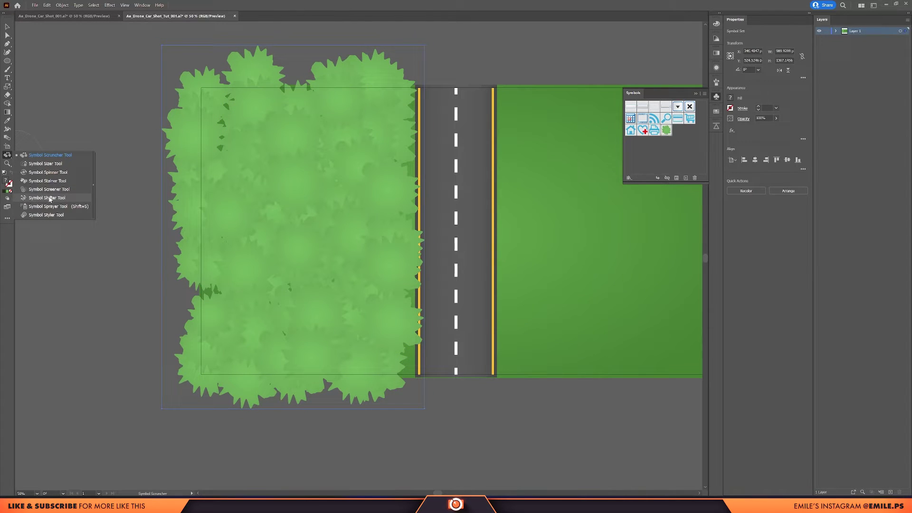
# Rearrange the sprayed trees left of the road with the Symbol Shifter to break up their even spread
pyautogui.click(50, 198)
pyautogui.moveTo(260, 172); pyautogui.dragTo(222, 123)
pyautogui.moveTo(323, 159)
pyautogui.mouseDown()
pyautogui.moveTo(331, 121)
pyautogui.moveTo(306, 85)
pyautogui.mouseUp()
pyautogui.moveTo(264, 307); pyautogui.dragTo(209, 316)
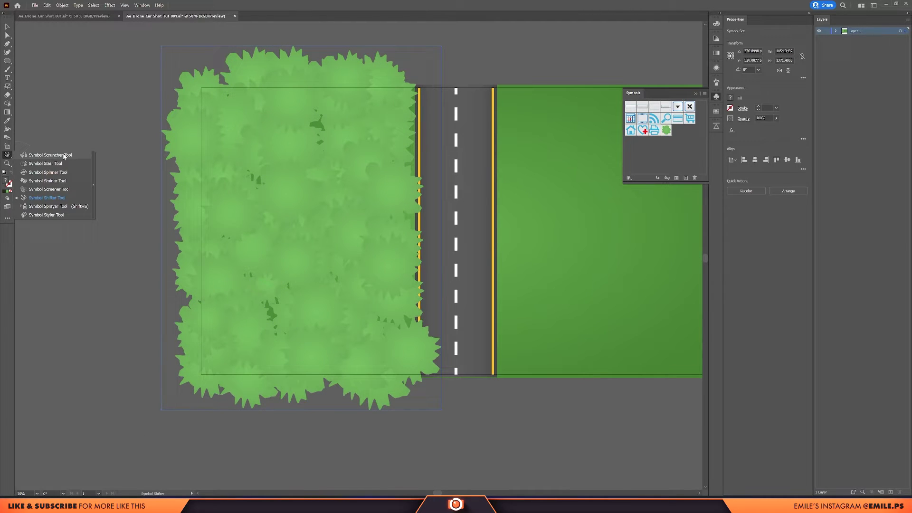
# Try to bunch the trees in the middle of the forest with the Symbol Scruncher, and undo the strokes
pyautogui.click(64, 156)
pyautogui.moveTo(295, 241); pyautogui.dragTo(313, 241)
pyautogui.hotkey('ctrl', 'z')
pyautogui.hotkey('ctrl', 'z')
pyautogui.hotkey('ctrl', 'z')
pyautogui.hotkey('ctrl', 'z')
pyautogui.hotkey('ctrl', 'z')
pyautogui.hotkey('ctrl', 'z')
pyautogui.hotkey('ctrl', 'z')
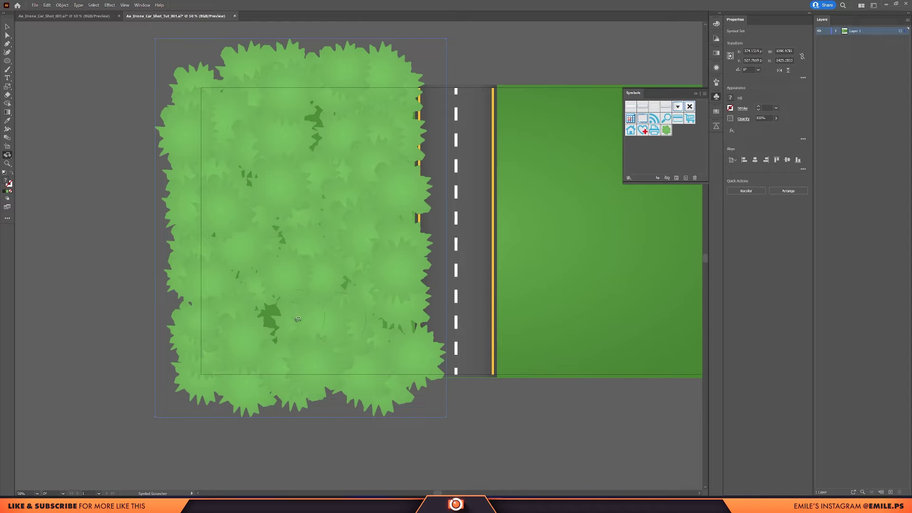
# Choose a new fill color and tint scattered trees across the forest with the Symbol Stainer
pyautogui.click(8, 155)
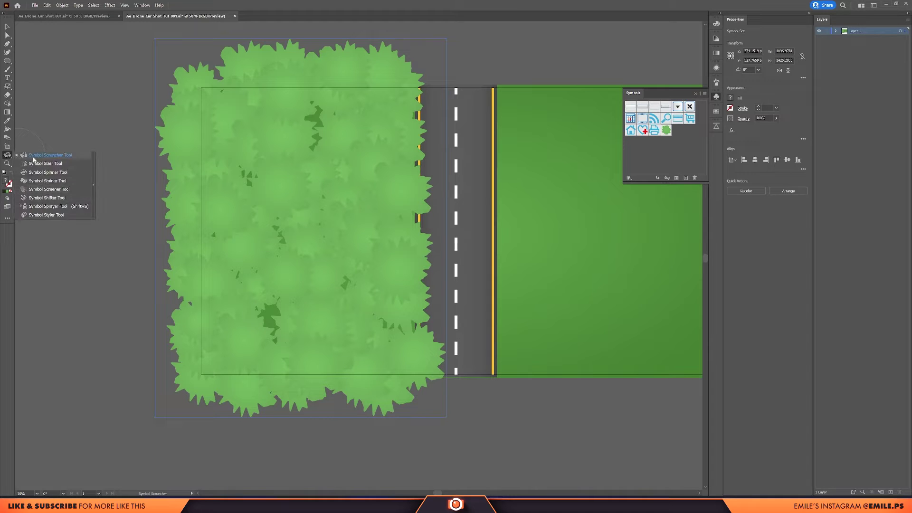
pyautogui.click(47, 181)
pyautogui.doubleClick(6, 181)
pyautogui.moveTo(435, 254); pyautogui.dragTo(431, 258)
pyautogui.click(409, 260)
pyautogui.press('Return')
pyautogui.moveTo(282, 304)
pyautogui.mouseDown()
pyautogui.moveTo(258, 247)
pyautogui.moveTo(211, 220)
pyautogui.moveTo(301, 101)
pyautogui.mouseUp()
pyautogui.moveTo(343, 137)
pyautogui.mouseDown()
pyautogui.moveTo(350, 210)
pyautogui.moveTo(302, 365)
pyautogui.moveTo(294, 143)
pyautogui.mouseUp()
# Look at the other open drone shot document, and tint more trees with a different fill color
pyautogui.click(65, 17)
pyautogui.click(176, 17)
pyautogui.doubleClick(5, 181)
pyautogui.moveTo(311, 271); pyautogui.dragTo(266, 157)
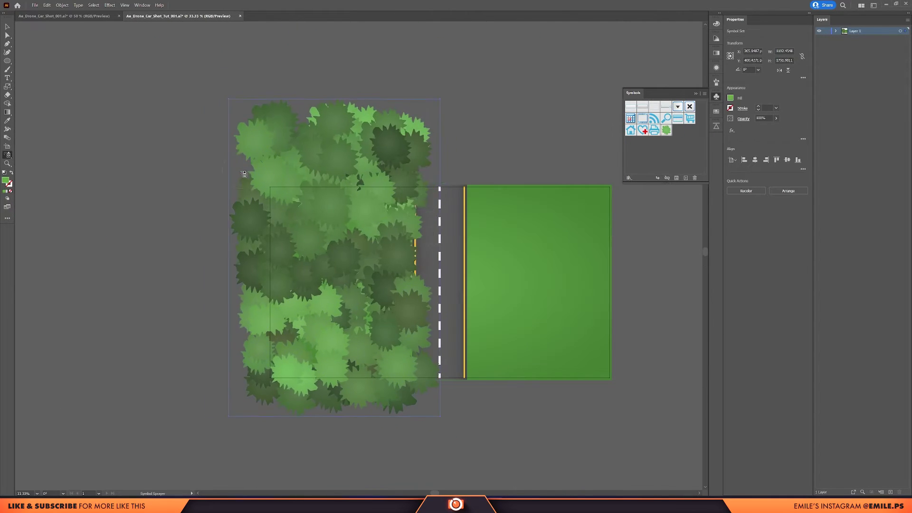
# Try another fill color on a band of trees running down the forest, and undo the last strokes
pyautogui.doubleClick(6, 180)
pyautogui.click(536, 188)
pyautogui.moveTo(280, 147); pyautogui.dragTo(309, 354)
pyautogui.hotkey('ctrl', 'z')
pyautogui.hotkey('ctrl', 'z')
pyautogui.hotkey('ctrl', 'z')
# Shift the trees left of the road with the Symbol Shifter and darken scattered ones with a near-black fill using the Symbol Stainer
pyautogui.moveTo(7, 155); pyautogui.dragTo(48, 198)
pyautogui.moveTo(295, 304); pyautogui.dragTo(259, 181)
pyautogui.doubleClick(5, 180)
pyautogui.hotkey('ctrl', 'z')
pyautogui.hotkey('ctrl', 'z')
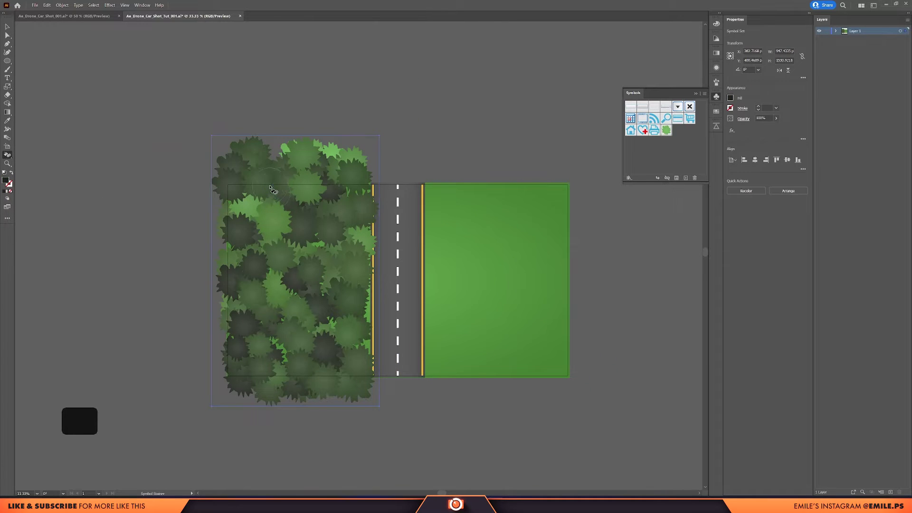
pyautogui.click(353, 161)
pyautogui.scroll(1, 352, 243)
pyautogui.click(360, 241)
pyautogui.scroll(-1, 228, 326)
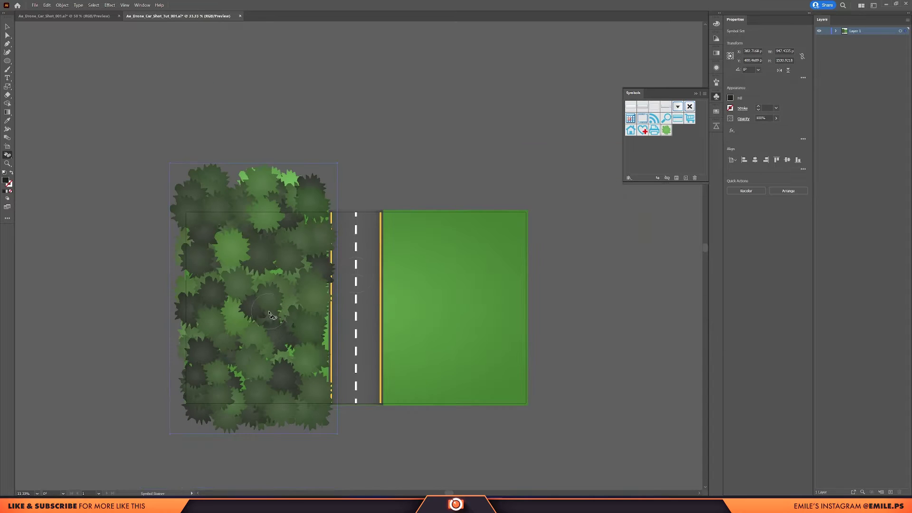
# Recolor the whole tree symbol set with the advanced Global Adjust options, using 20% saturation and -10% temperature
pyautogui.click(7, 27)
pyautogui.click(198, 81)
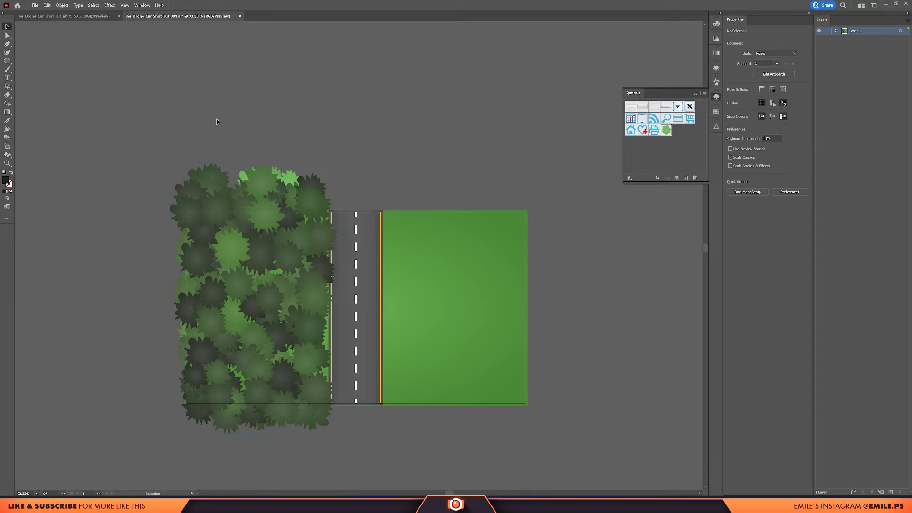
pyautogui.click(259, 256)
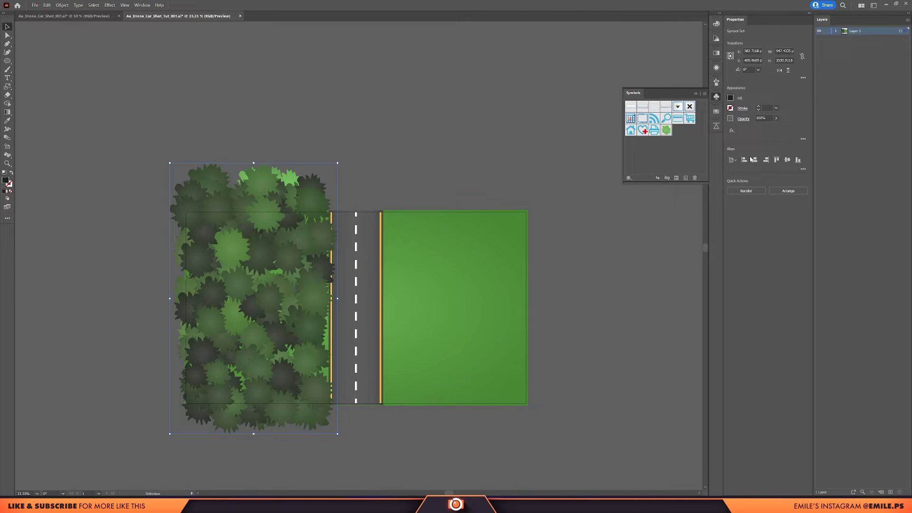
pyautogui.click(754, 192)
pyautogui.moveTo(341, 149); pyautogui.dragTo(461, 93)
pyautogui.click(487, 298)
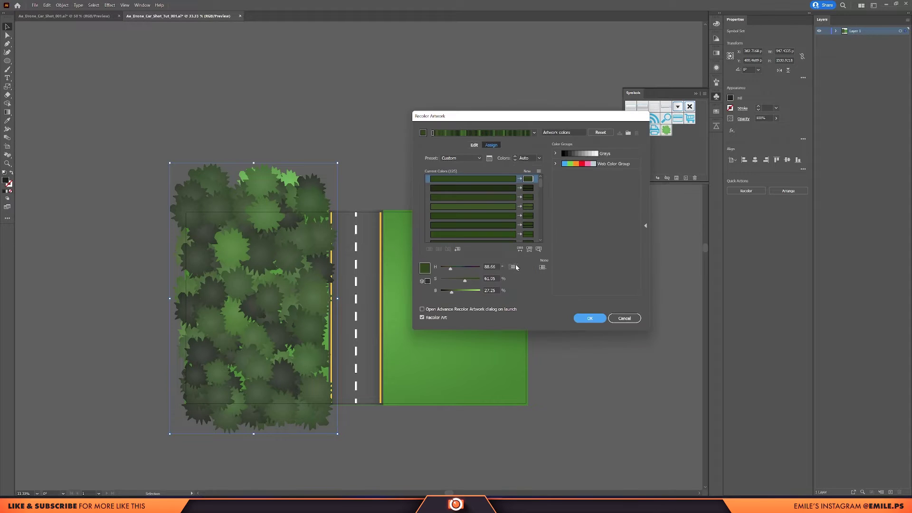
pyautogui.click(514, 267)
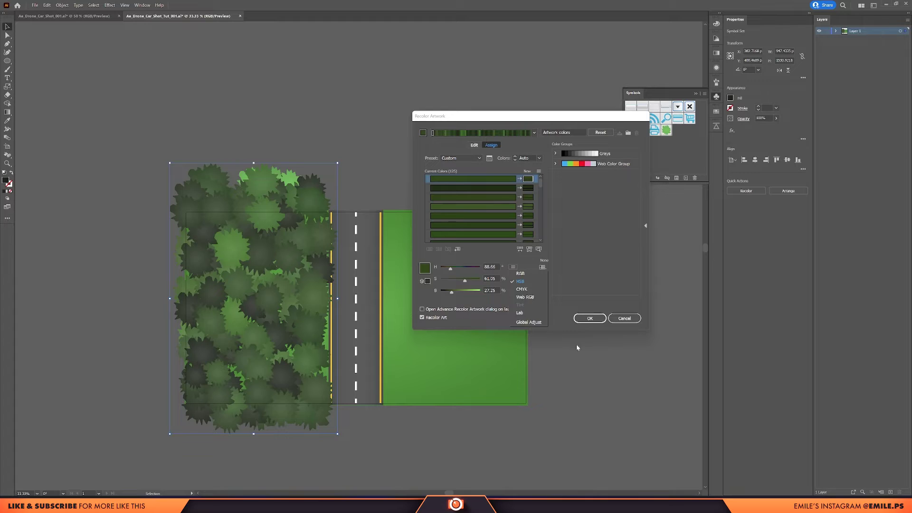
pyautogui.click(527, 322)
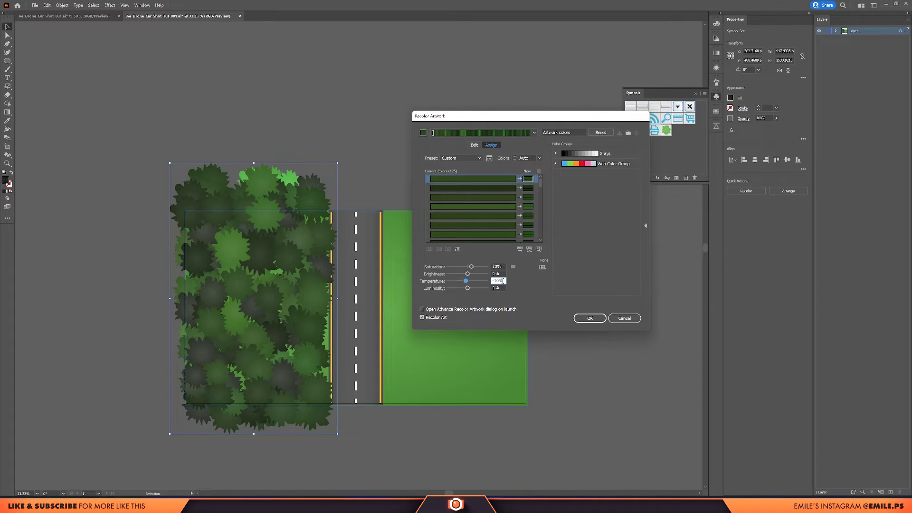
pyautogui.click(590, 318)
# Duplicate the tree symbol set horizontally onto the field right of the road
pyautogui.moveTo(246, 312); pyautogui.dragTo(432, 313)
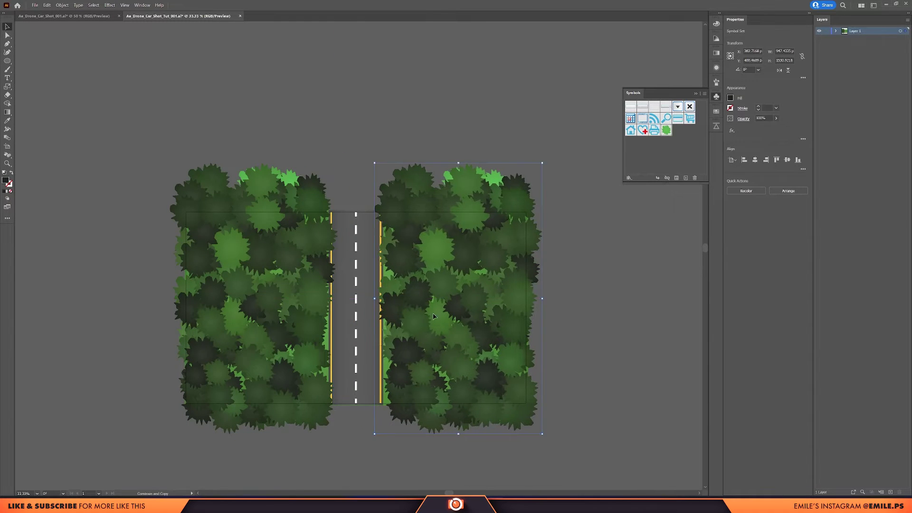
pyautogui.scroll(2, 356, 351)
pyautogui.scroll(-2, 356, 350)
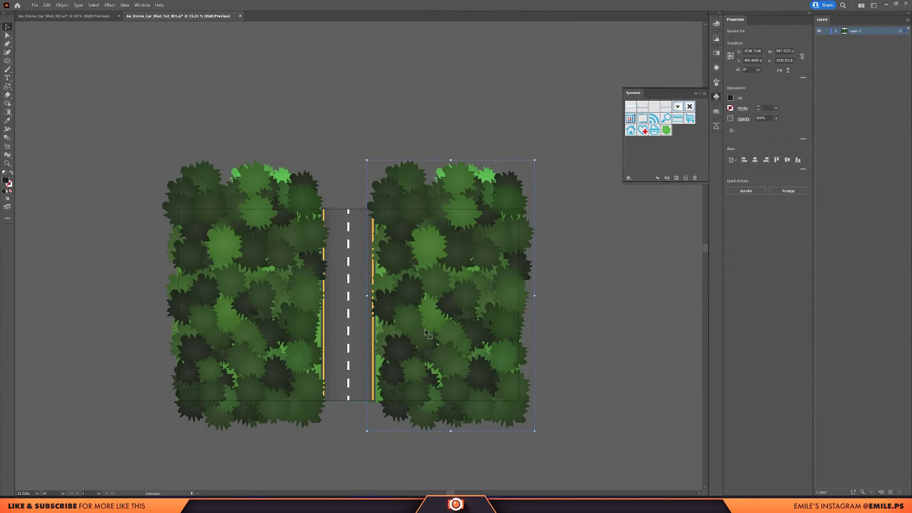
pyautogui.click(428, 451)
# Place the blue top-view car image on the road, scaled down to fit a lane and rotated 90° to face up the road
pyautogui.scroll(1, 428, 452)
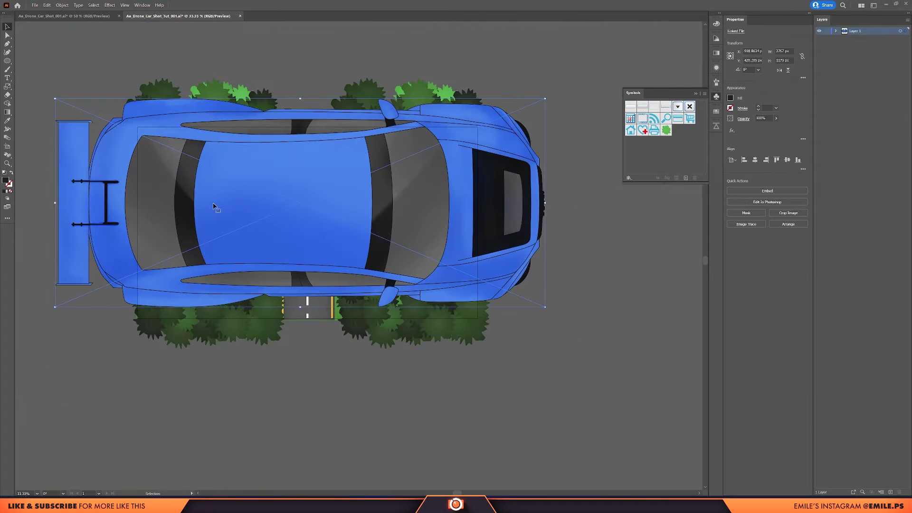
pyautogui.moveTo(221, 214); pyautogui.dragTo(244, 218)
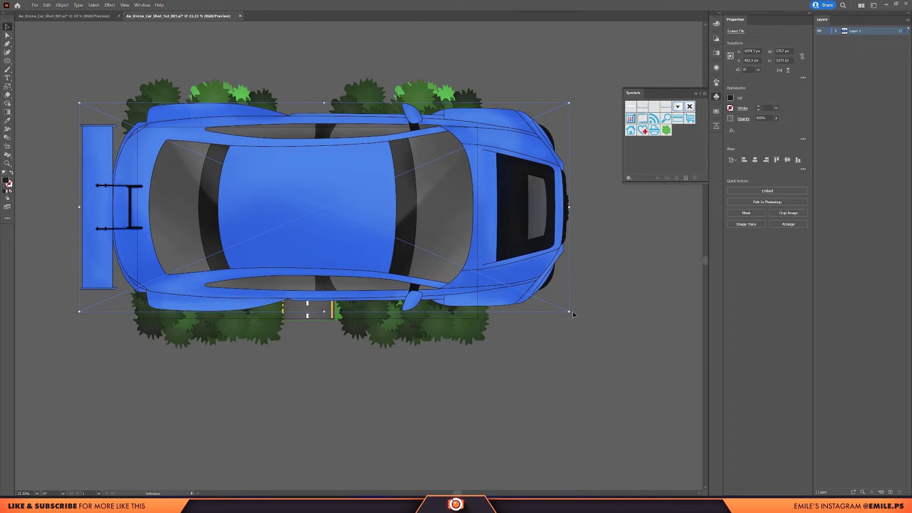
pyautogui.moveTo(571, 313); pyautogui.dragTo(346, 129)
pyautogui.scroll(-2, 346, 129)
pyautogui.moveTo(393, 41); pyautogui.dragTo(349, 193)
pyautogui.scroll(5, 322, 188)
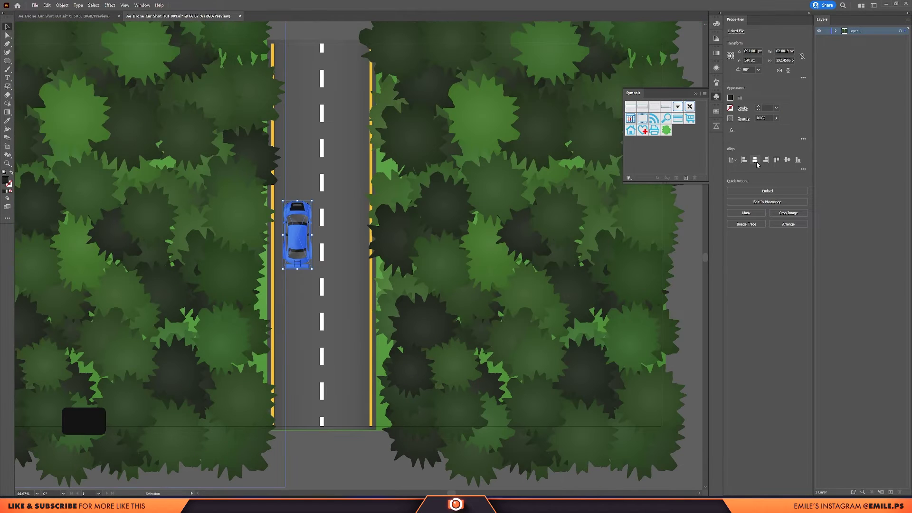
# Center the car horizontally on the artboard over the dashed line, and deselect it
pyautogui.click(756, 162)
pyautogui.click(755, 162)
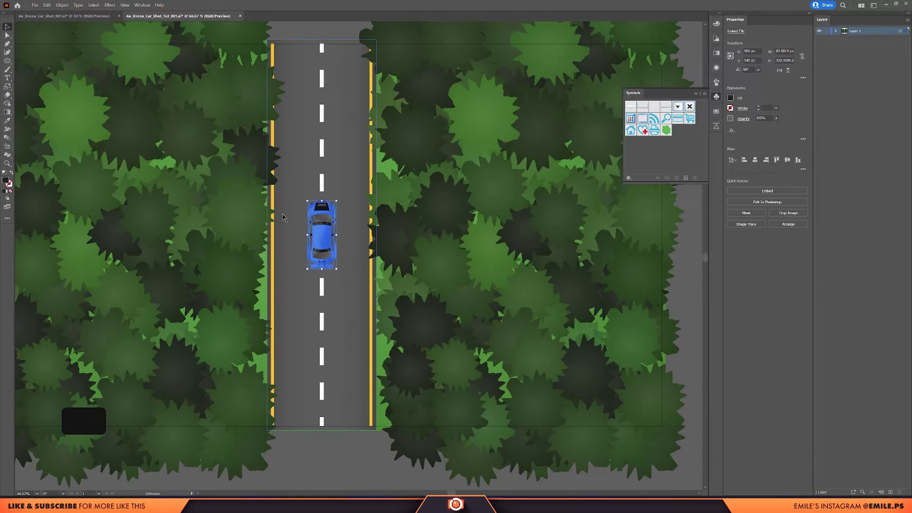
pyautogui.scroll(-1, 297, 228)
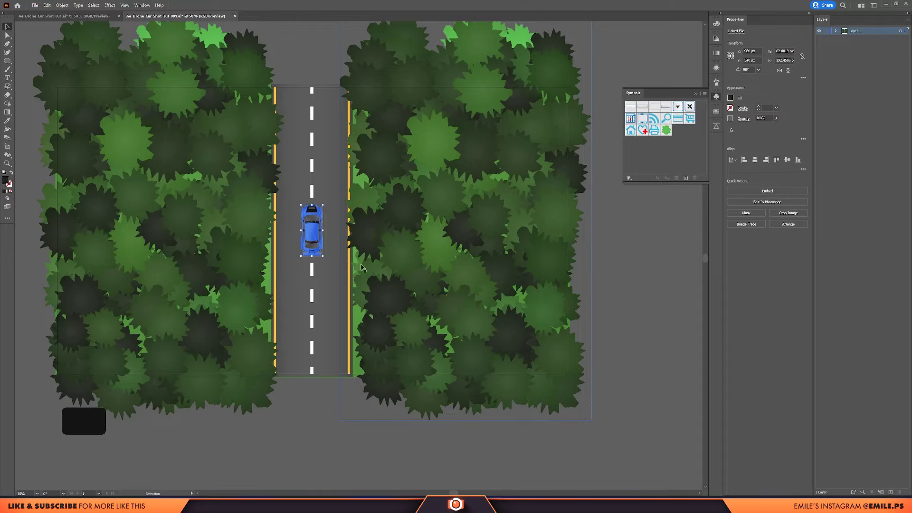
pyautogui.click(632, 247)
pyautogui.scroll(1, 632, 247)
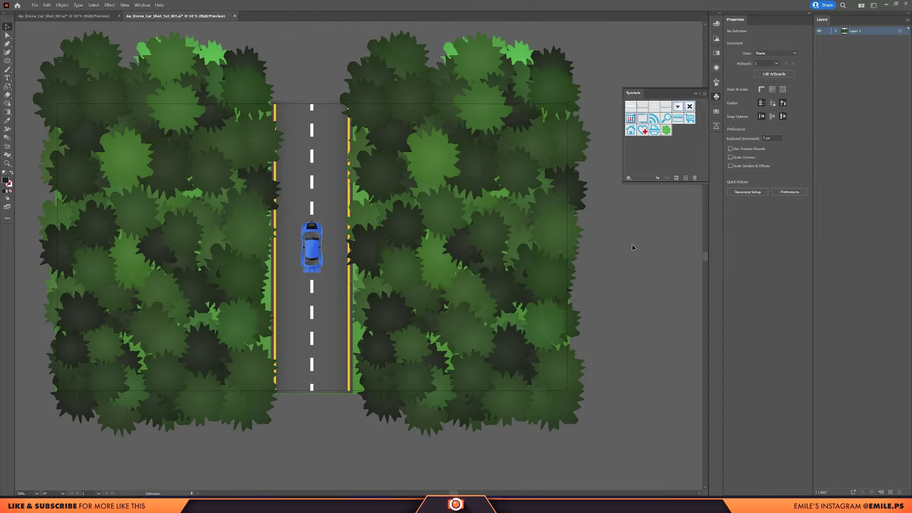
pyautogui.click(695, 94)
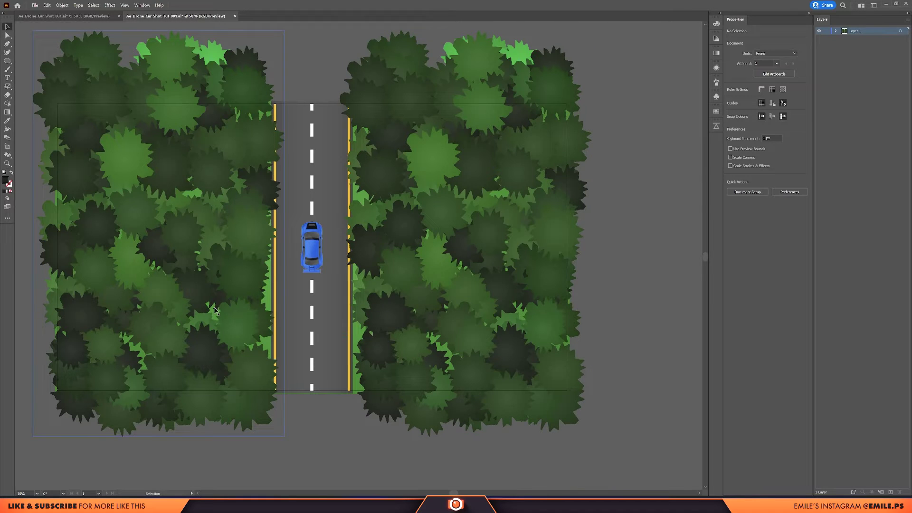
# Add six new layers above Layer 1
pyautogui.click(891, 492)
pyautogui.click(891, 493)
pyautogui.click(891, 492)
pyautogui.click(890, 492)
pyautogui.click(890, 493)
pyautogui.click(891, 492)
# Move the car in place onto the topmost layer, rename that layer Car, and save the document
pyautogui.click(313, 250)
pyautogui.hotkey('ctrl', 'x')
pyautogui.click(859, 32)
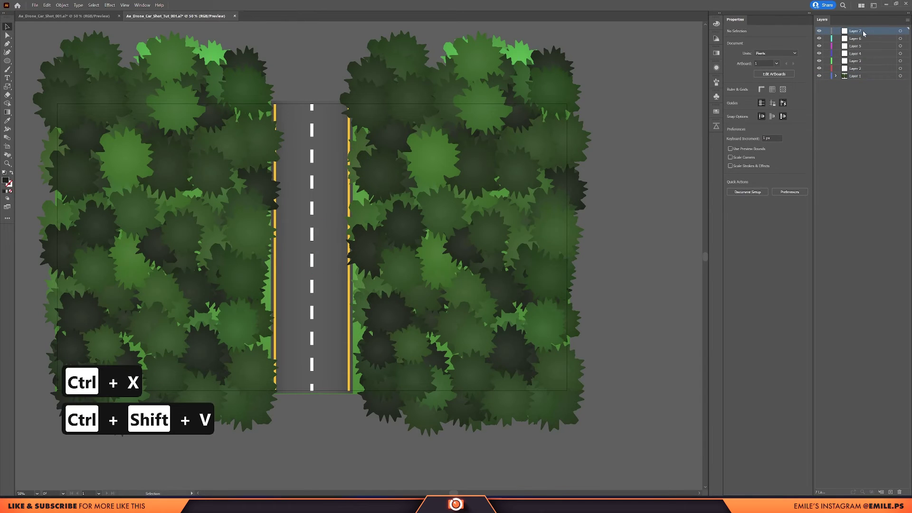
pyautogui.hotkey('ctrl', 'shift', 'v')
pyautogui.doubleClick(857, 31)
pyautogui.write('Car')
pyautogui.press('Return')
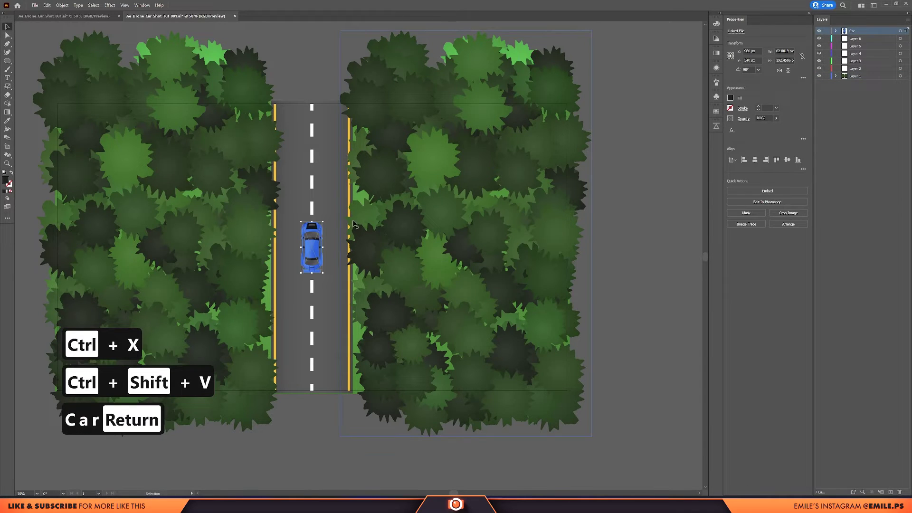
pyautogui.hotkey('ctrl', 's')
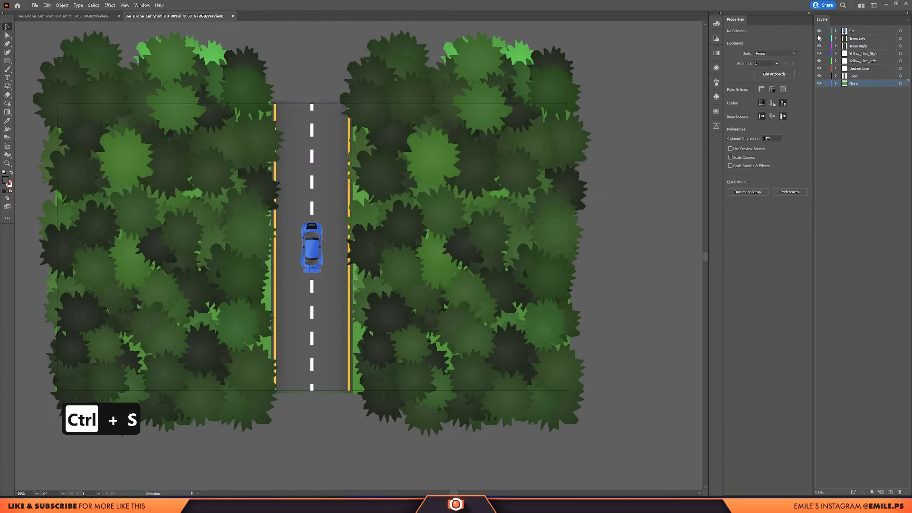
# Isolate the Grass layer and reveal the road, line, tree and car layers one by one to check the layer separation
pyautogui.keyDown('alt'); pyautogui.click(819, 83); pyautogui.keyUp('alt')
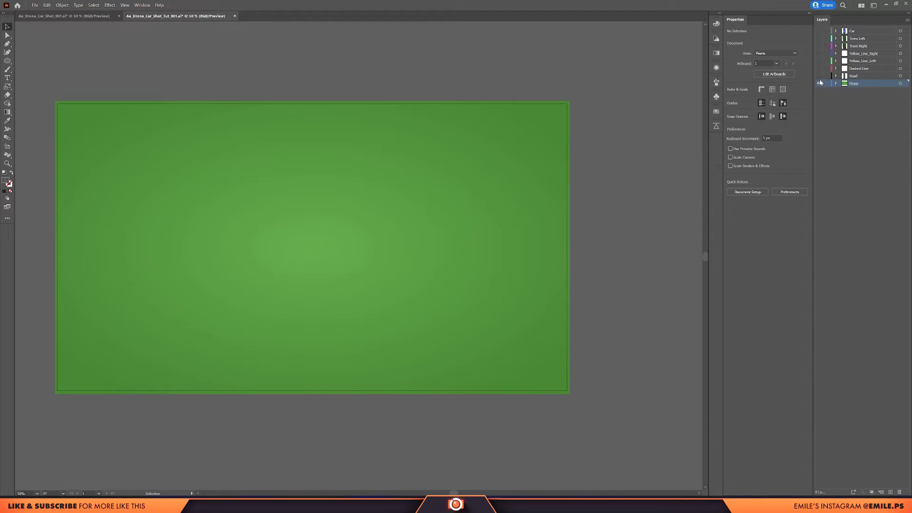
pyautogui.click(818, 76)
pyautogui.click(819, 68)
pyautogui.click(818, 61)
pyautogui.click(819, 53)
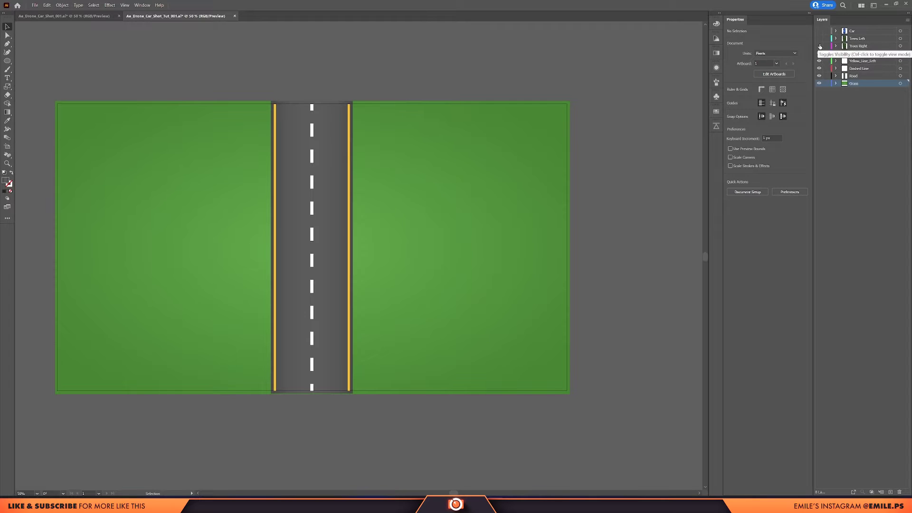
pyautogui.click(819, 46)
pyautogui.click(818, 39)
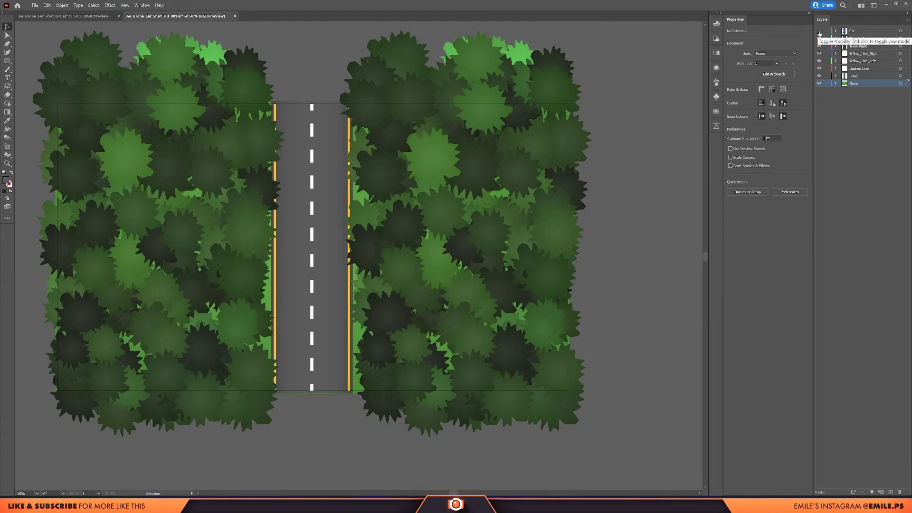
pyautogui.click(818, 31)
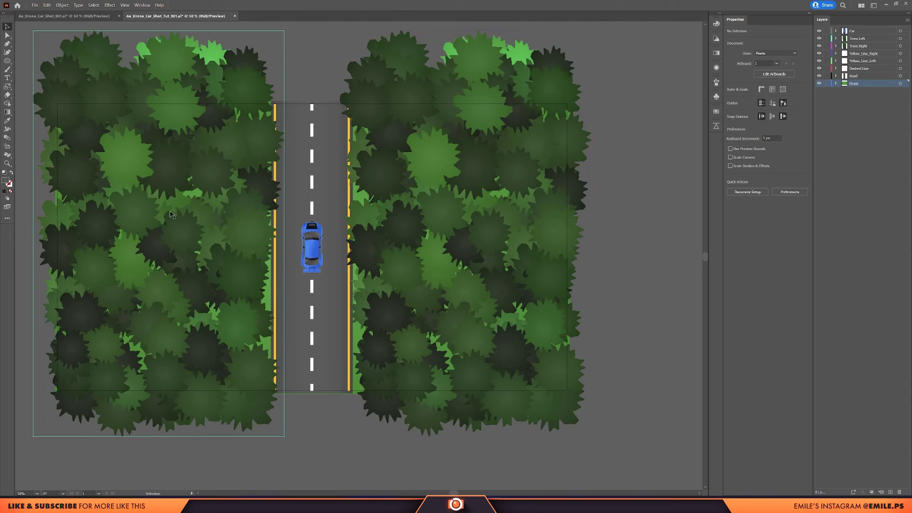
# Set up a screen export of the left tree cluster as an asset named Trees
pyautogui.click(183, 202)
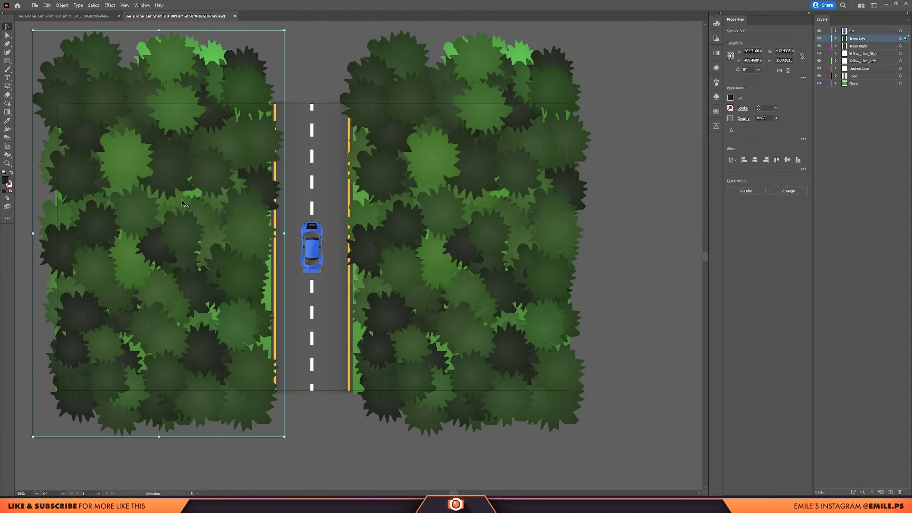
pyautogui.moveTo(169, 211); pyautogui.dragTo(178, 208)
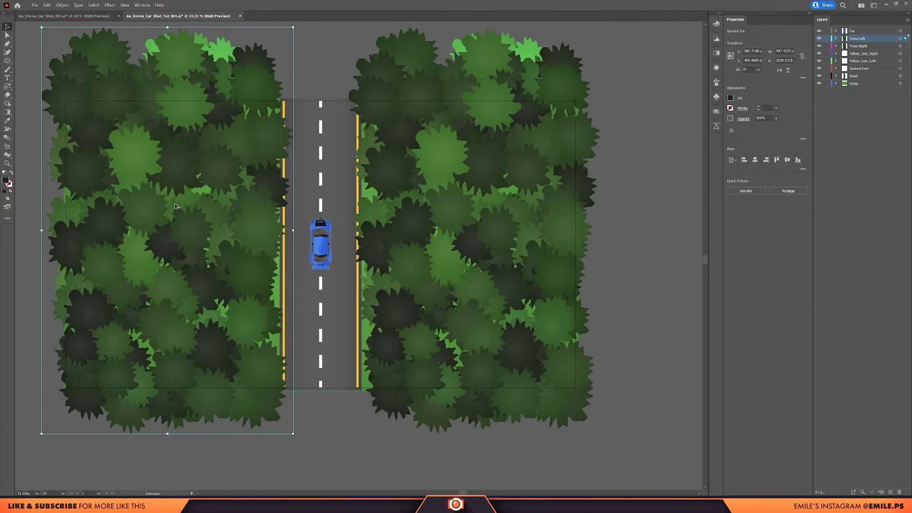
pyautogui.moveTo(254, 235); pyautogui.dragTo(271, 235)
pyautogui.hscroll(-4, 262, 234)
pyautogui.hscroll(3, 262, 233)
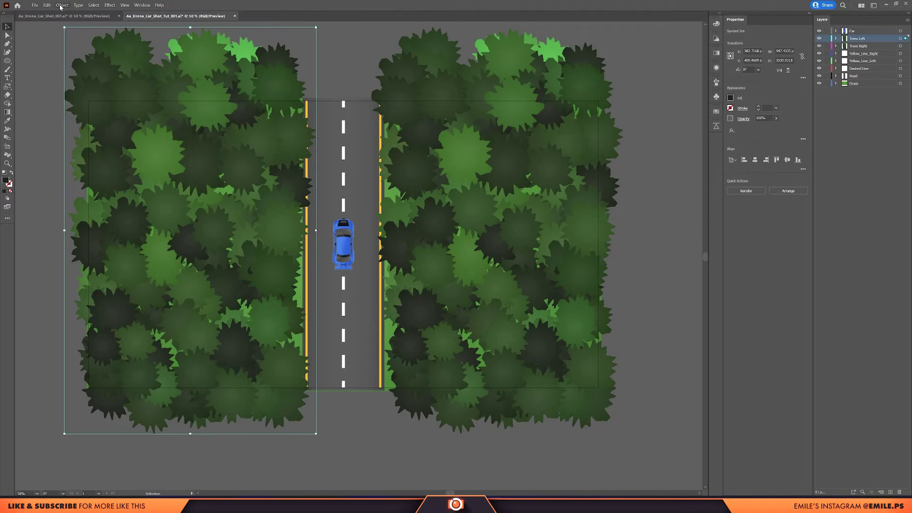
pyautogui.click(35, 5)
pyautogui.click(73, 160)
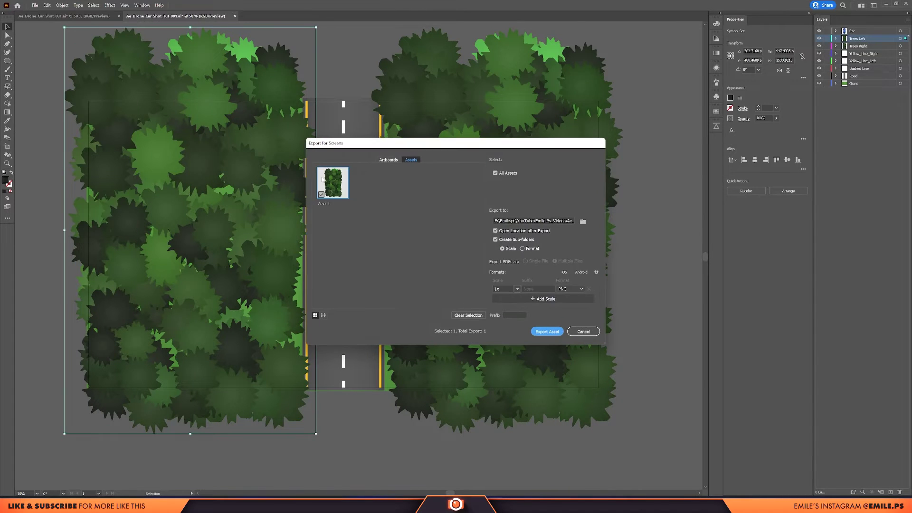
pyautogui.write('Treee')
pyautogui.press('BackSpace')
pyautogui.write('s')
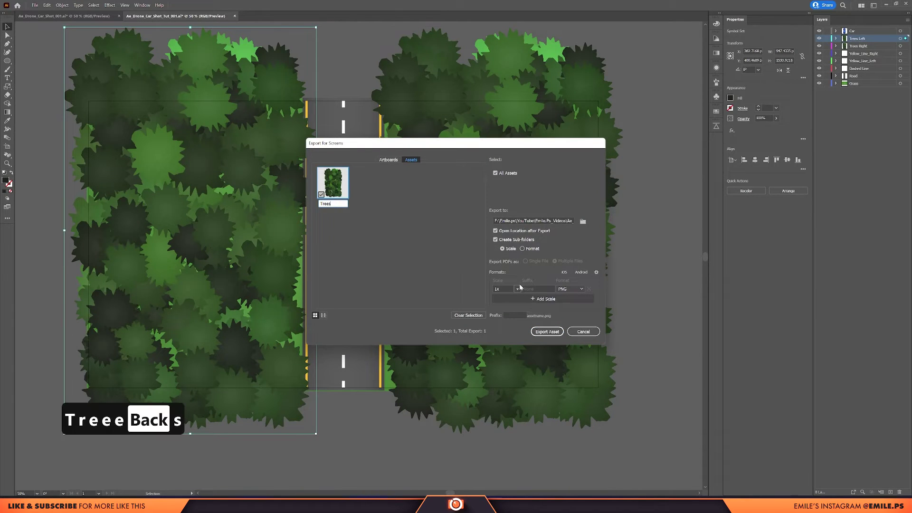
# Set the export scale to 2x in PNG format and export the tree asset
pyautogui.click(518, 289)
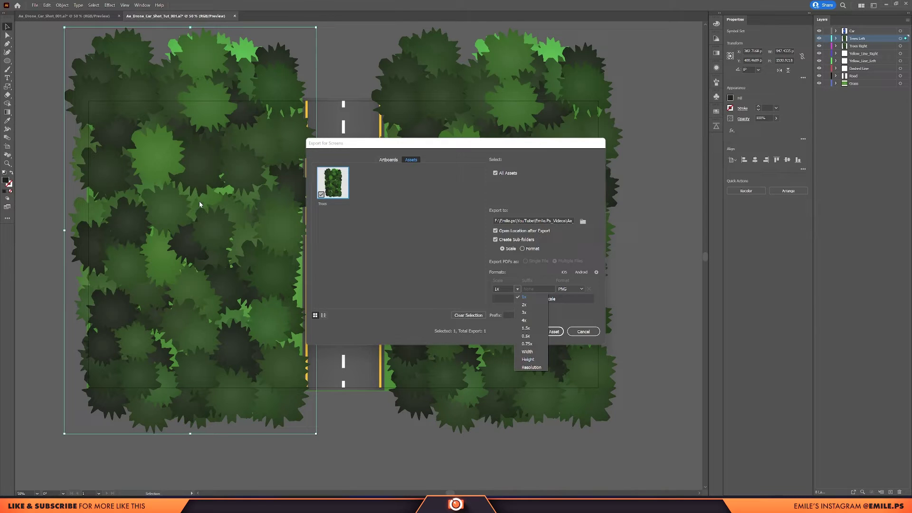
pyautogui.click(529, 304)
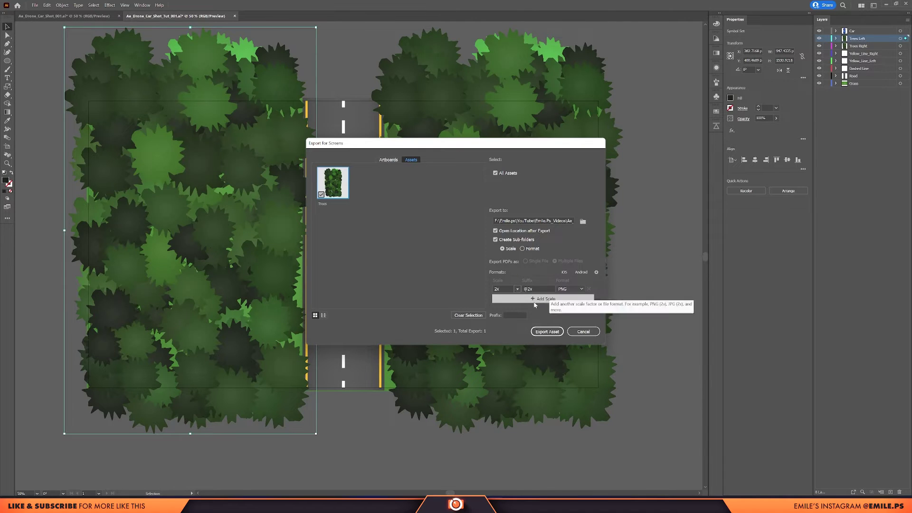
pyautogui.click(546, 331)
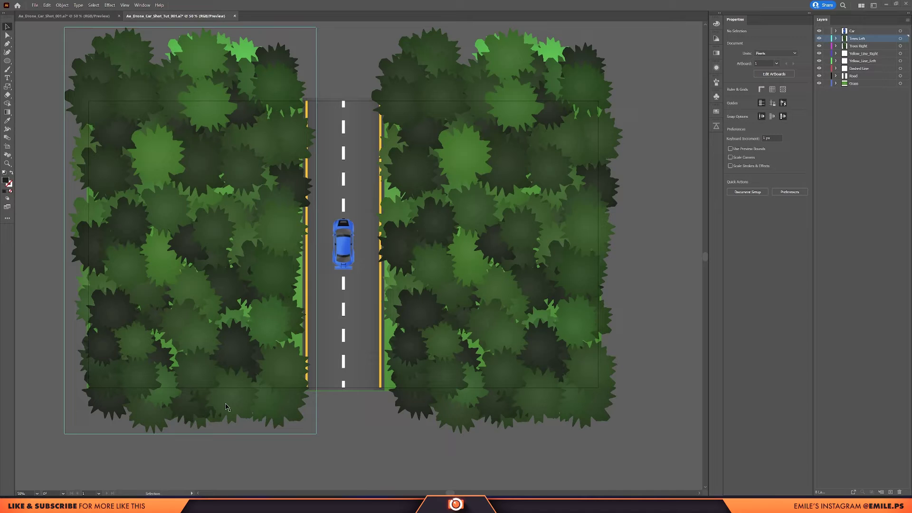
# Switch to After Effects, import Ae_Drone_Car_Shot_Tut_001 as Composition - Retain Layer Sizes, and open the resulting composition
pyautogui.hotkey('alt', 'Tab')
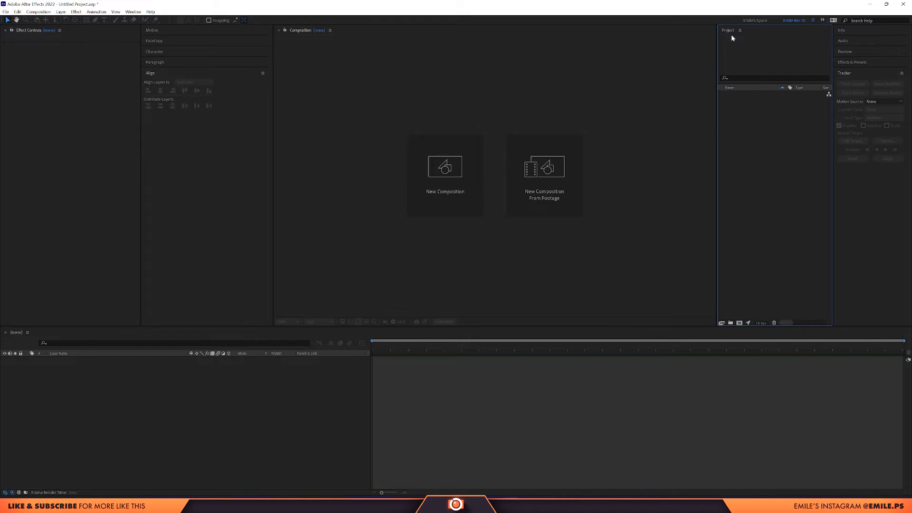
pyautogui.doubleClick(758, 219)
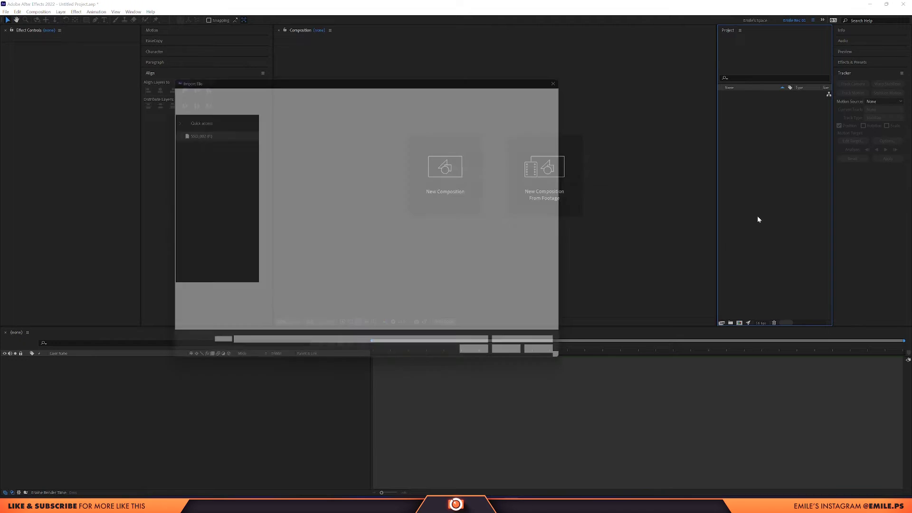
pyautogui.click(287, 134)
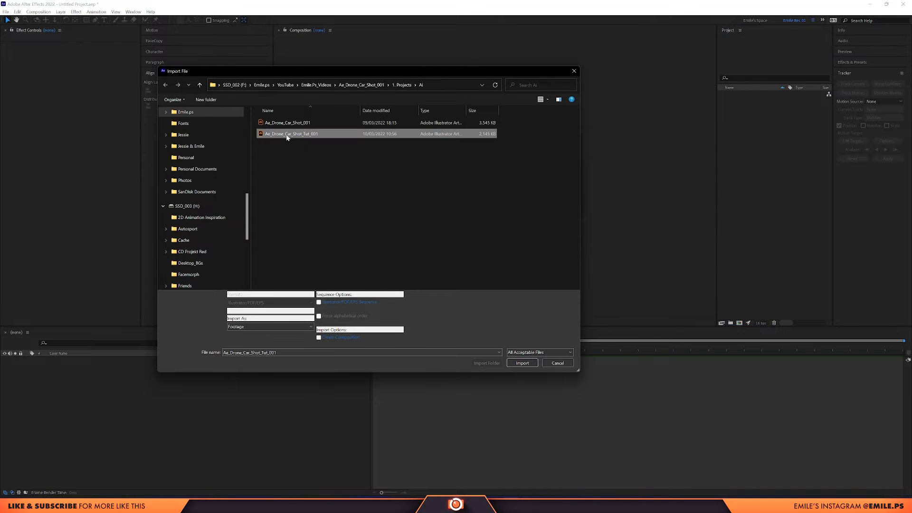
pyautogui.click(239, 327)
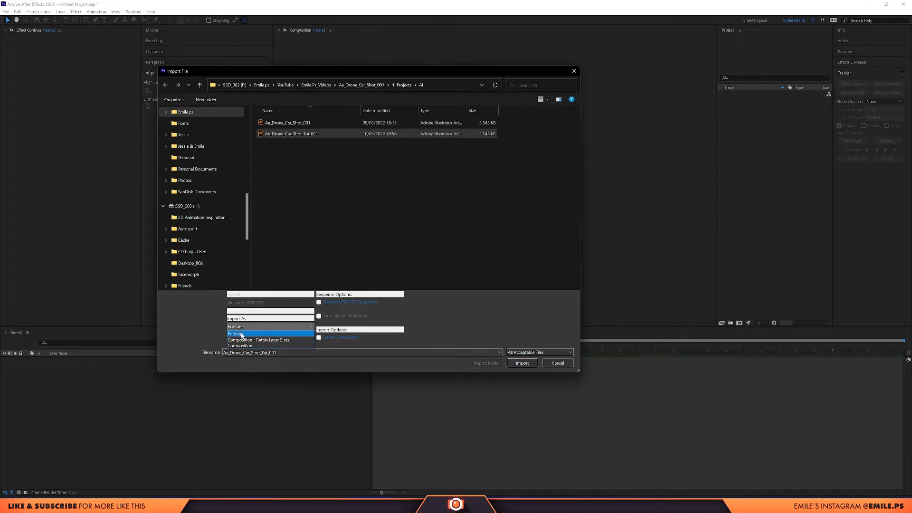
pyautogui.click(262, 340)
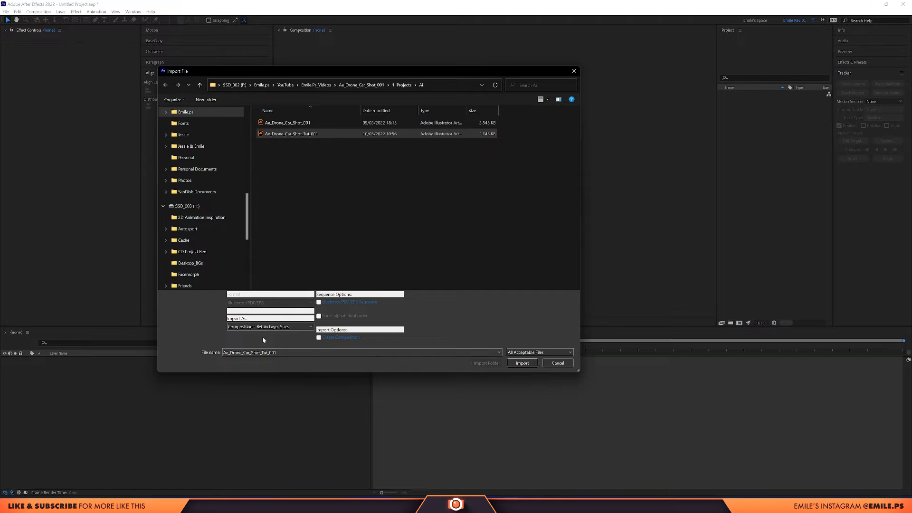
pyautogui.click(521, 363)
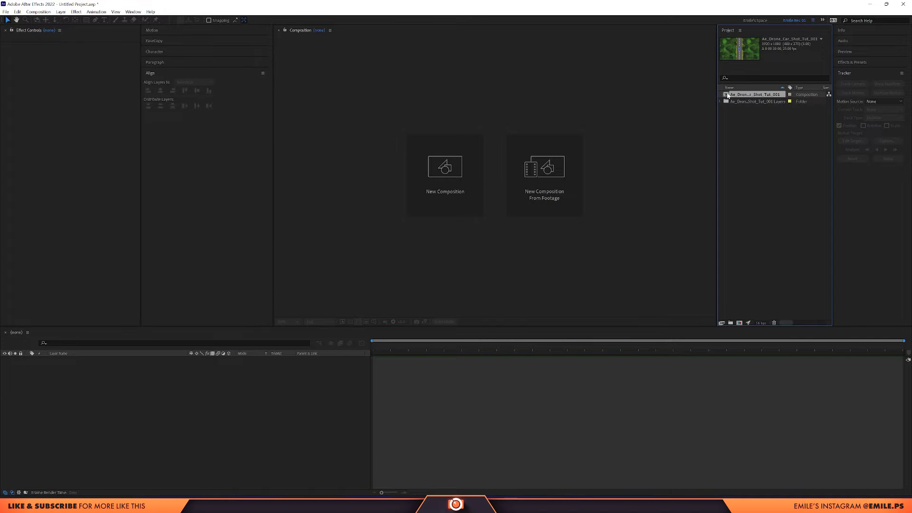
pyautogui.doubleClick(727, 95)
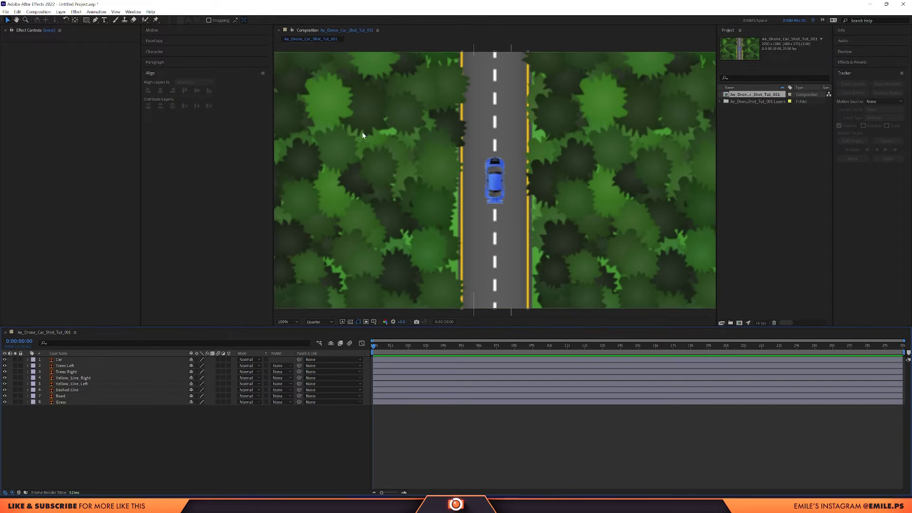
# Turn on continuous rasterization for all layers of the composition, and deselect them
pyautogui.scroll(-2, 394, 157)
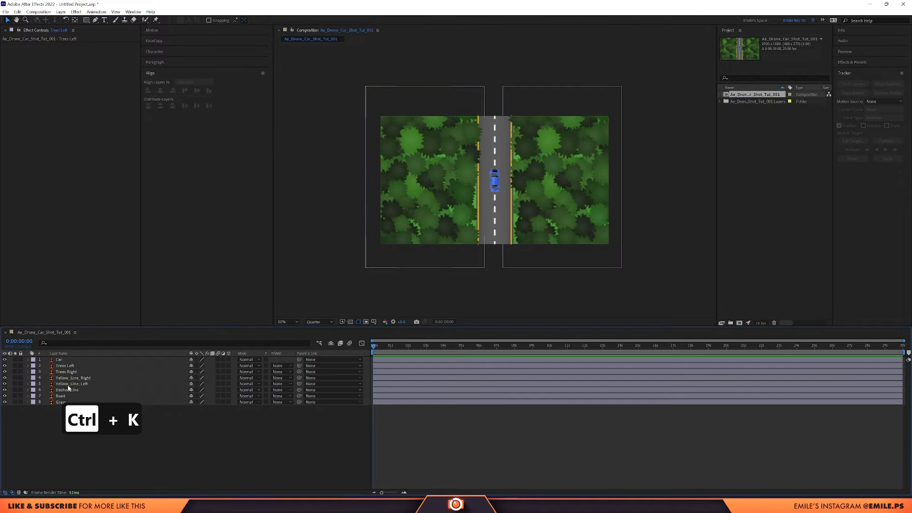
pyautogui.click(60, 366)
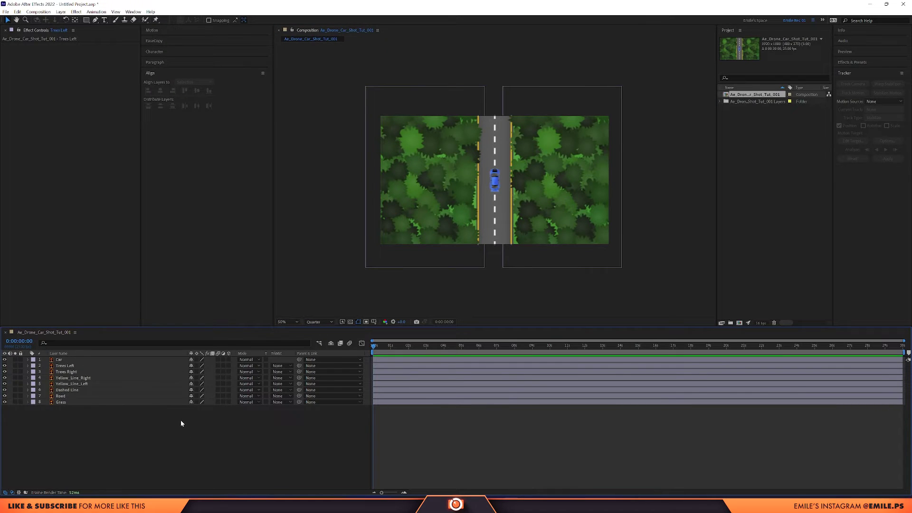
pyautogui.hotkey('ctrl', 'a')
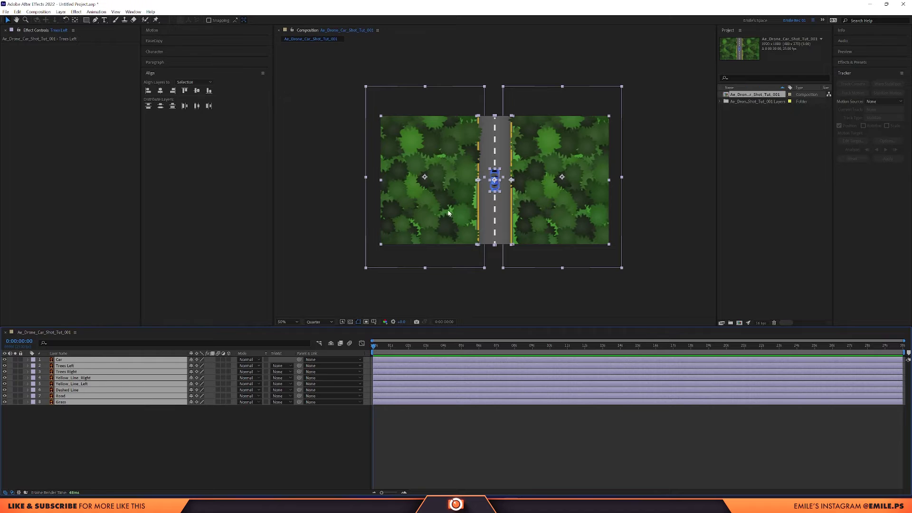
pyautogui.click(89, 454)
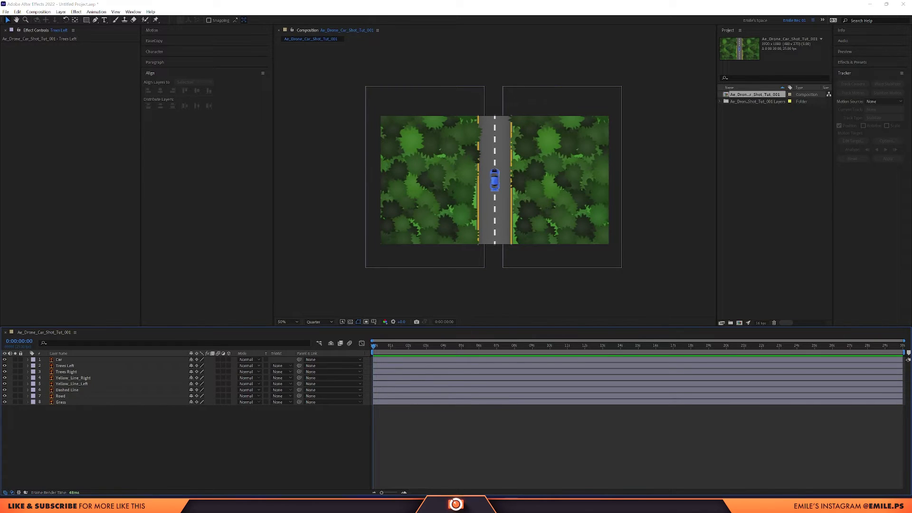
pyautogui.moveTo(389, 294); pyautogui.dragTo(125, 450)
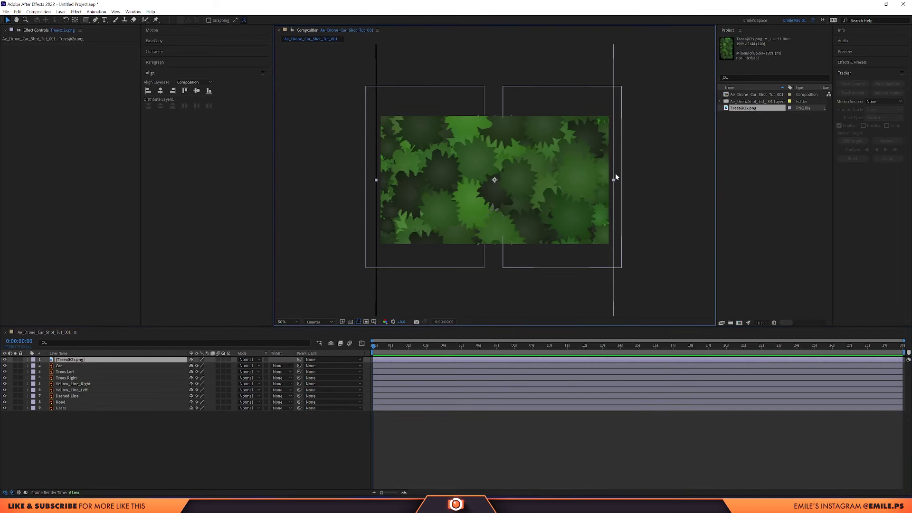
pyautogui.moveTo(613, 180); pyautogui.dragTo(476, 187)
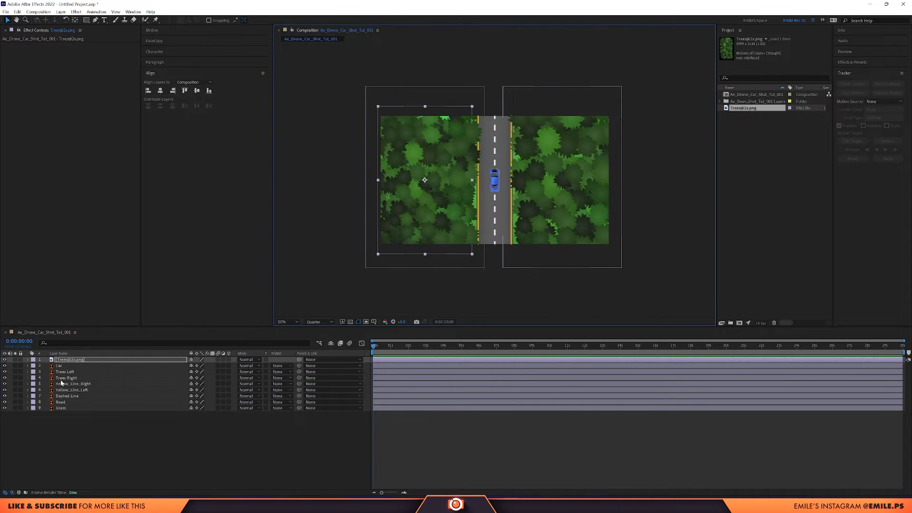
pyautogui.click(67, 360)
pyautogui.press('t')
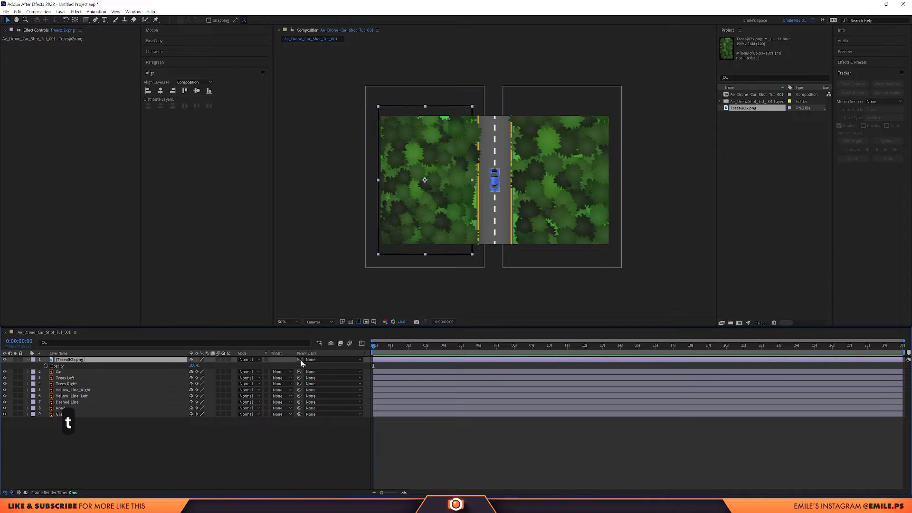
pyautogui.press('s')
pyautogui.click(198, 366)
pyautogui.write('50')
pyautogui.press('Return')
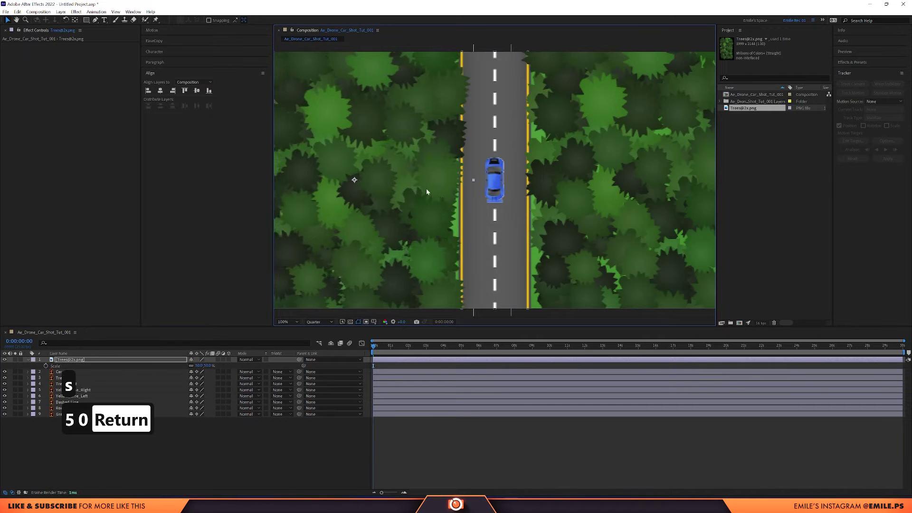
# Align the tree image with the left trees, and place a duplicate of it over the right trees
pyautogui.hotkey('ctrl', 'z')
pyautogui.press('Right')
pyautogui.press('Right')
pyautogui.press('Right')
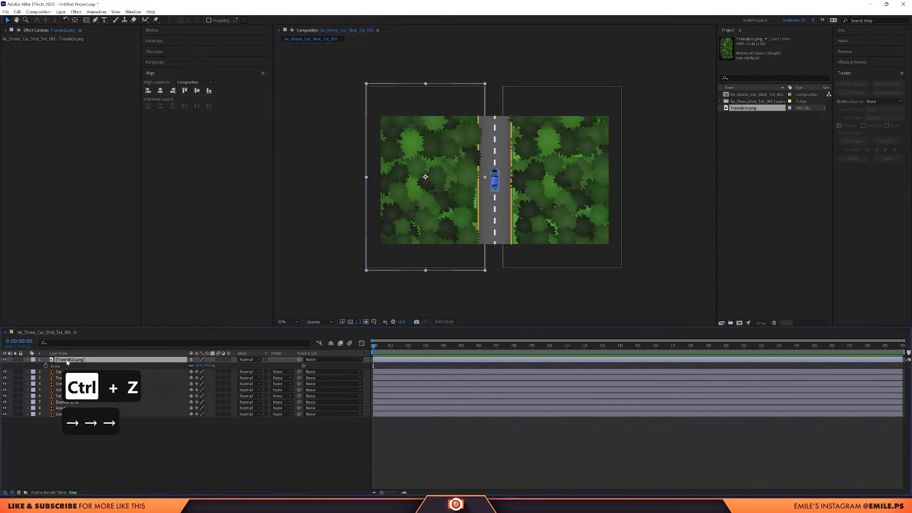
pyautogui.hotkey('ctrl', 'd')
pyautogui.moveTo(412, 210); pyautogui.dragTo(550, 217)
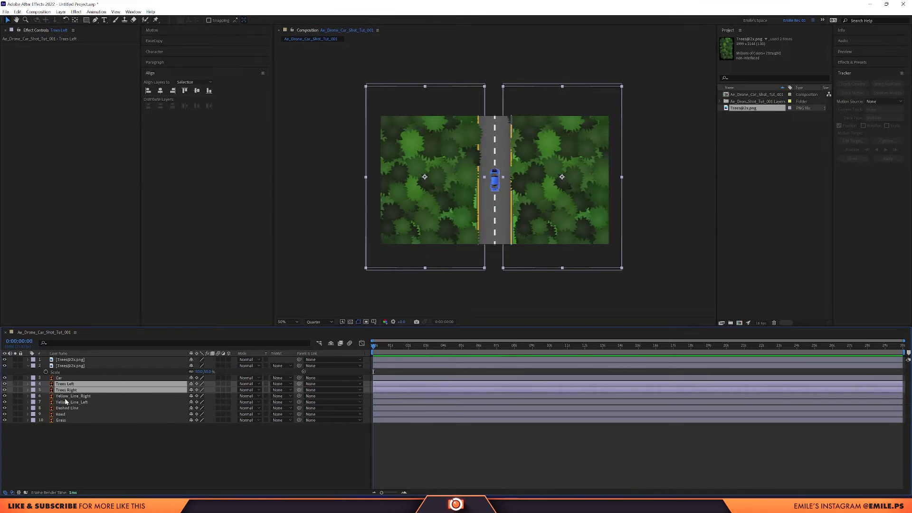
# Delete the Trees Left and Trees Right layers, and set the preview resolution to Full
pyautogui.press('Delete')
pyautogui.click(153, 359)
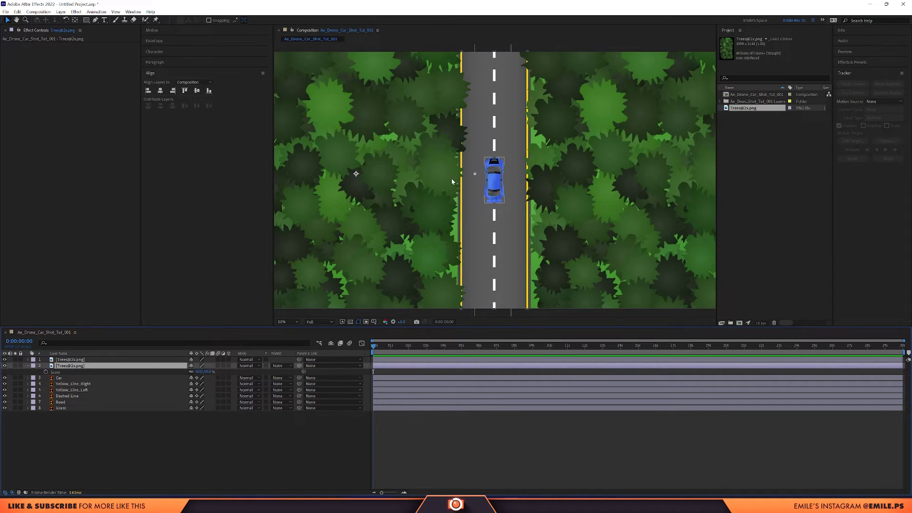
pyautogui.scroll(-1, 458, 156)
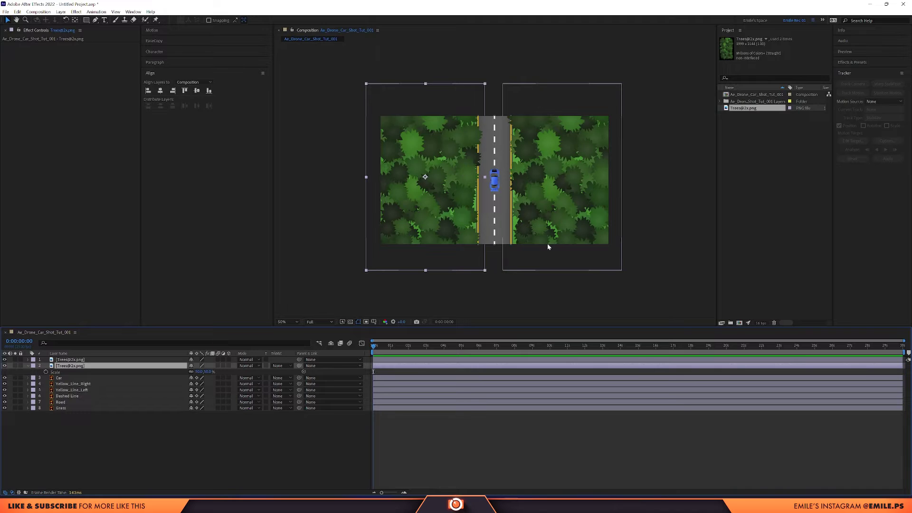
pyautogui.hotkey('ctrl', 'z')
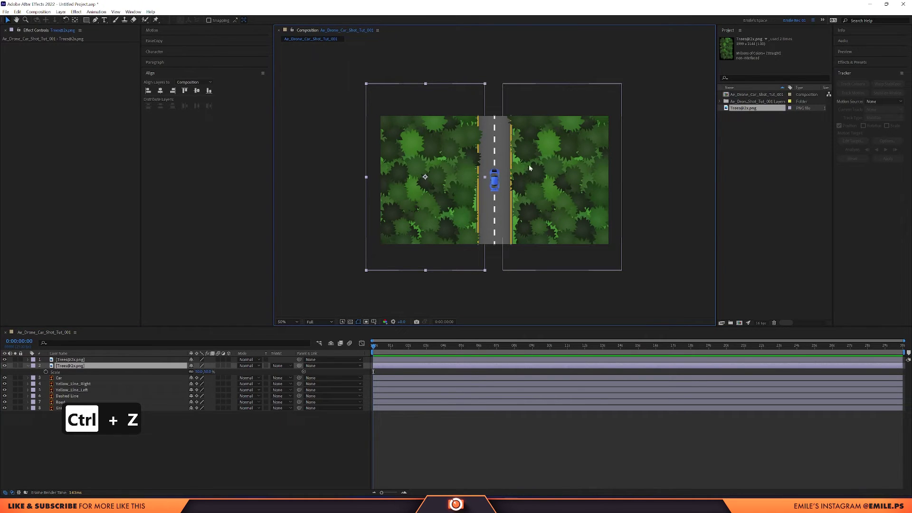
pyautogui.keyDown('ctrl'); pyautogui.click(77, 360); pyautogui.keyUp('ctrl')
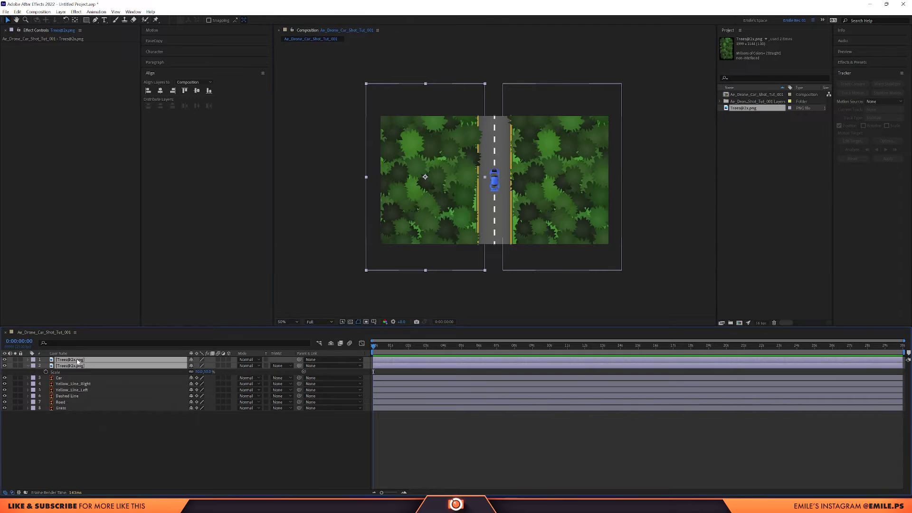
pyautogui.hotkey('ctrl', 'shift', 'c')
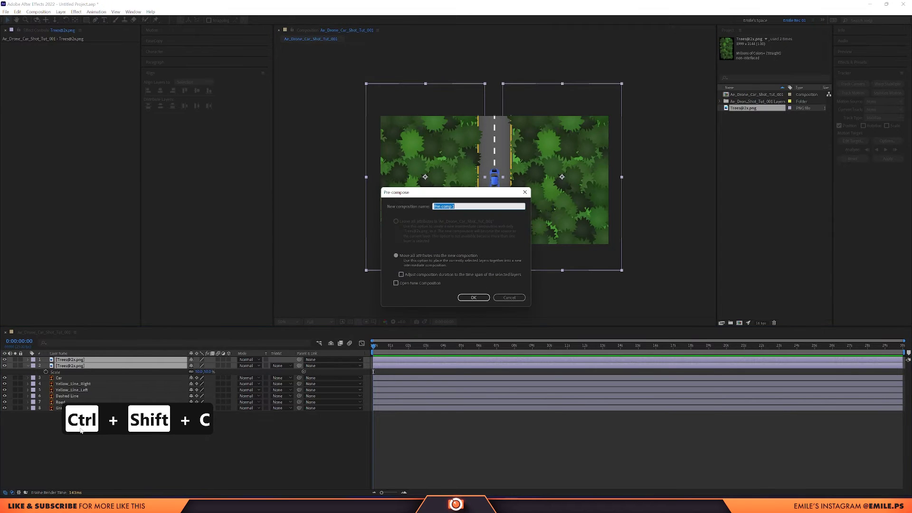
pyautogui.write('T')
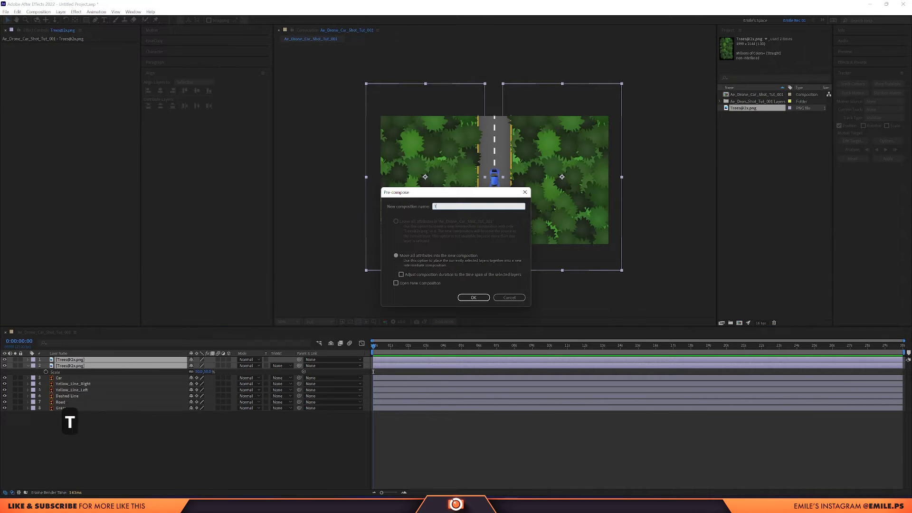
pyautogui.write('rees')
pyautogui.press('BackSpace')
pyautogui.write('es')
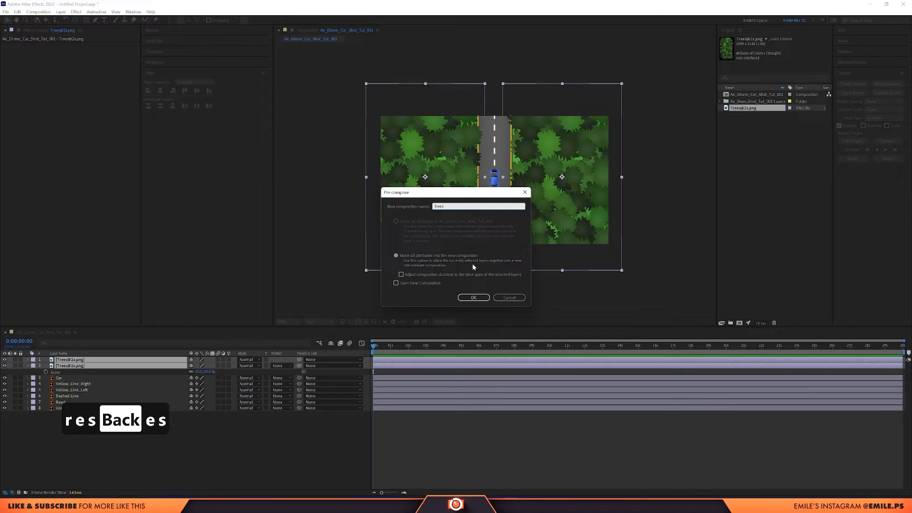
pyautogui.click(474, 297)
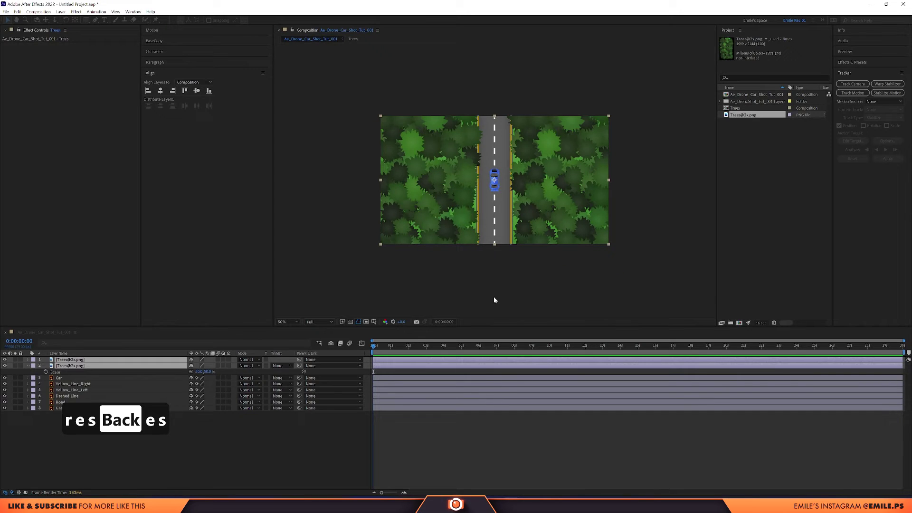
pyautogui.doubleClick(60, 360)
pyautogui.click(59, 360)
pyautogui.keyDown('shift'); pyautogui.click(79, 367); pyautogui.keyUp('shift')
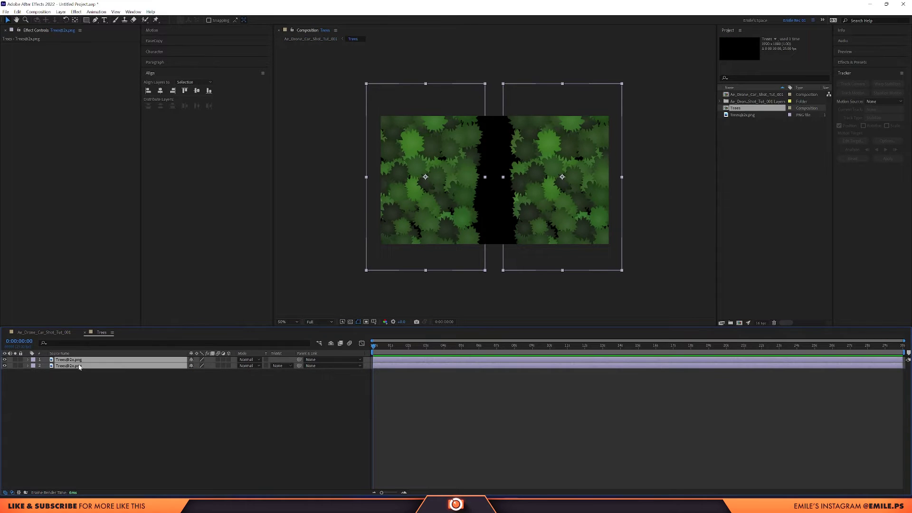
pyautogui.hotkey('ctrl', 'shift', 'c')
pyautogui.write('Trees')
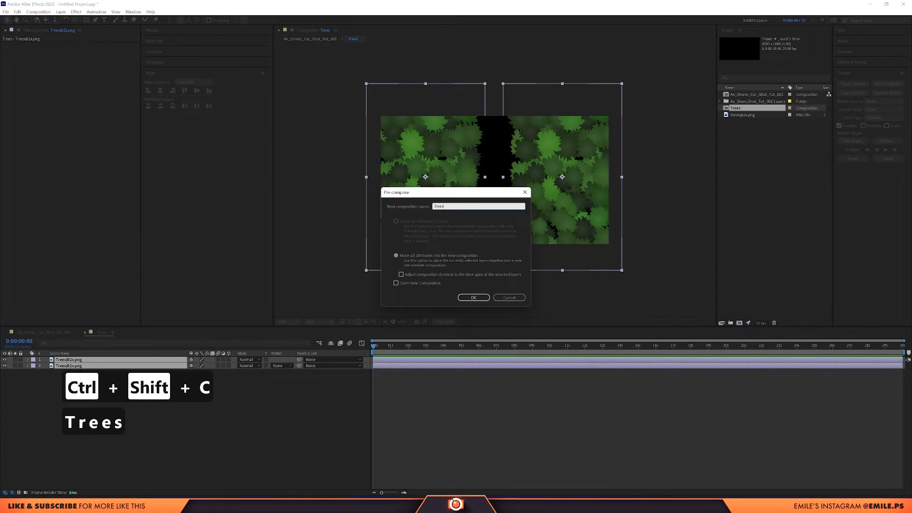
pyautogui.write(' 02')
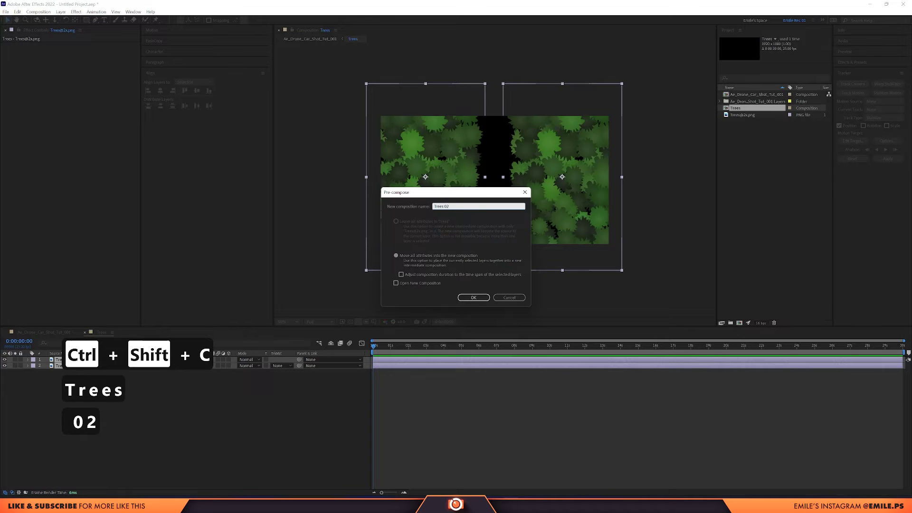
pyautogui.press('Return')
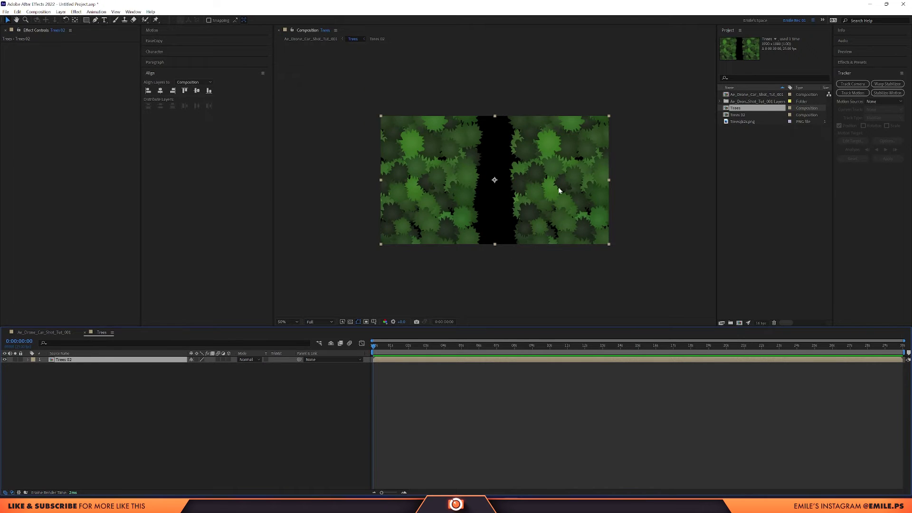
# Triple the height of the Trees composition with 1080*3, and fit the whole composition in the viewer
pyautogui.hotkey('ctrl', 'k')
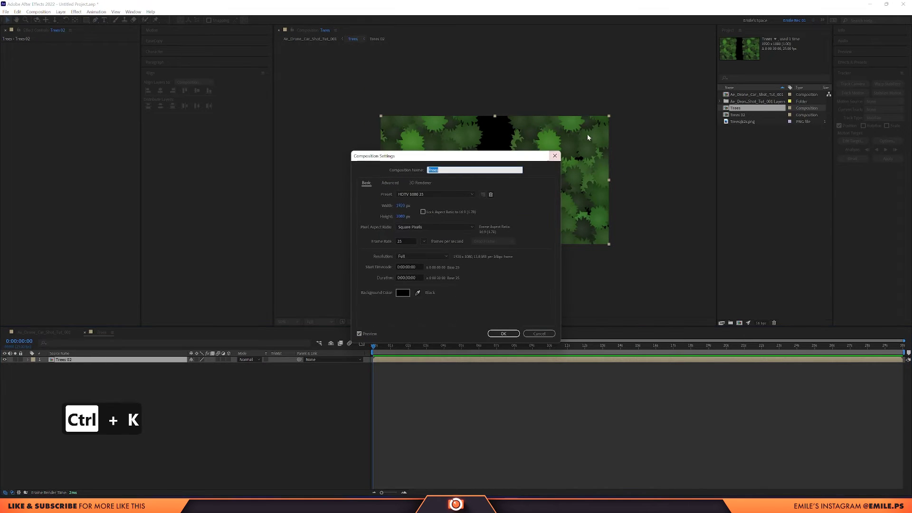
pyautogui.click(408, 216)
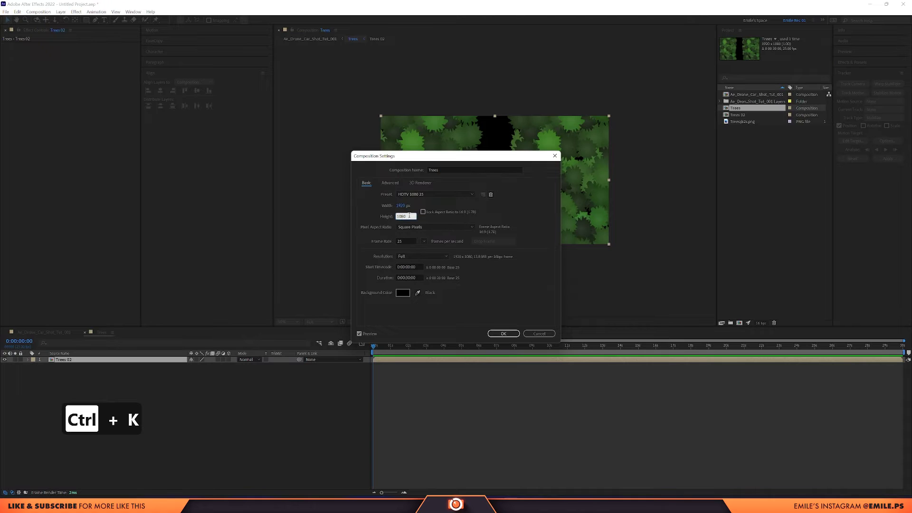
pyautogui.moveTo(410, 216); pyautogui.dragTo(386, 218)
pyautogui.click(407, 217)
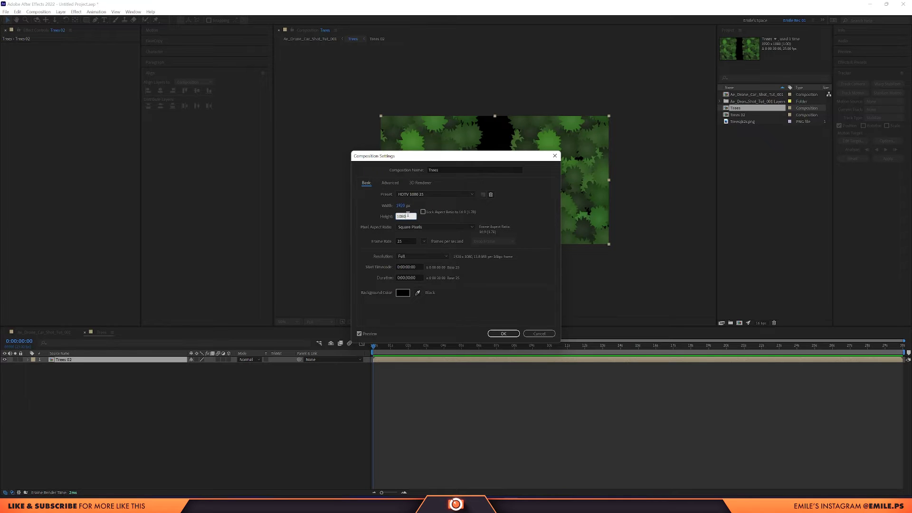
pyautogui.write('*3')
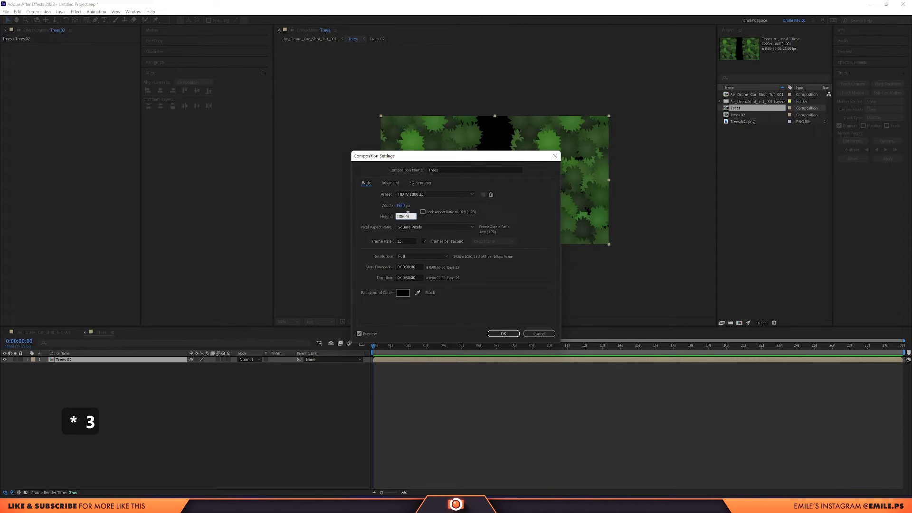
pyautogui.press('Return')
pyautogui.hotkey('ctrl', 'k')
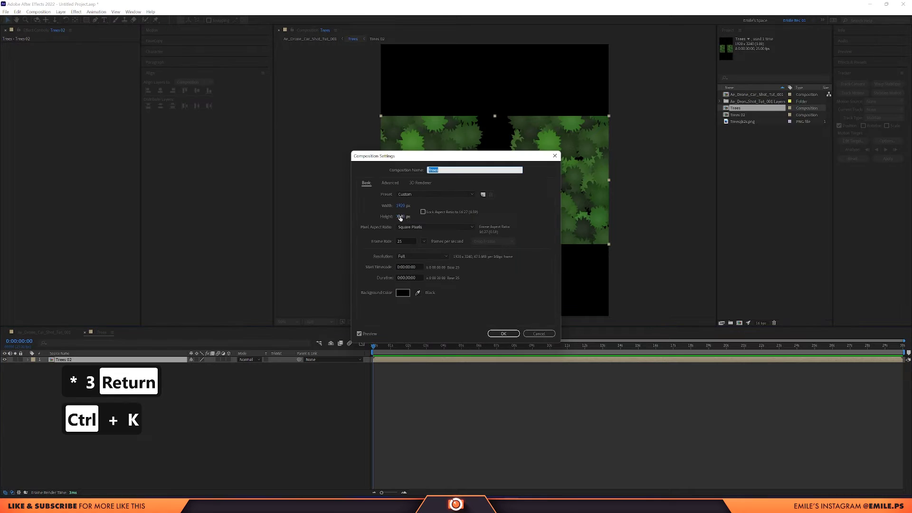
pyautogui.hotkey('shift', '/')
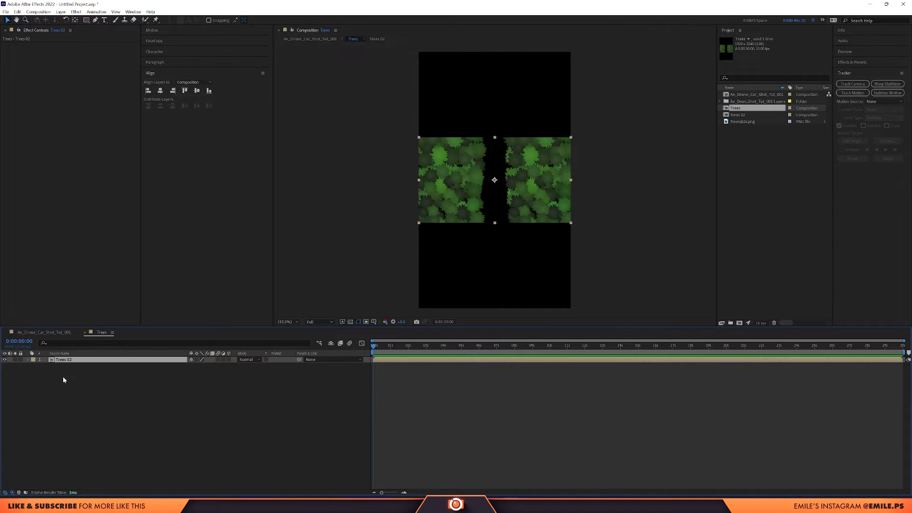
# Duplicate Trees 02 twice, stack the copies directly above and below the original, and collapse transformations on all three layers
pyautogui.hotkey('ctrl', 'd')
pyautogui.hotkey('ctrl', 'd')
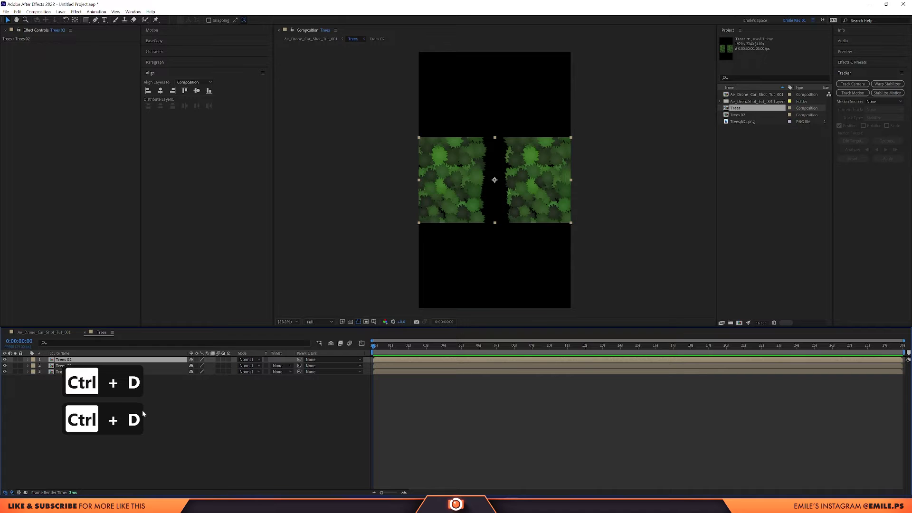
pyautogui.press('v')
pyautogui.moveTo(482, 190); pyautogui.dragTo(486, 105)
pyautogui.press('.')
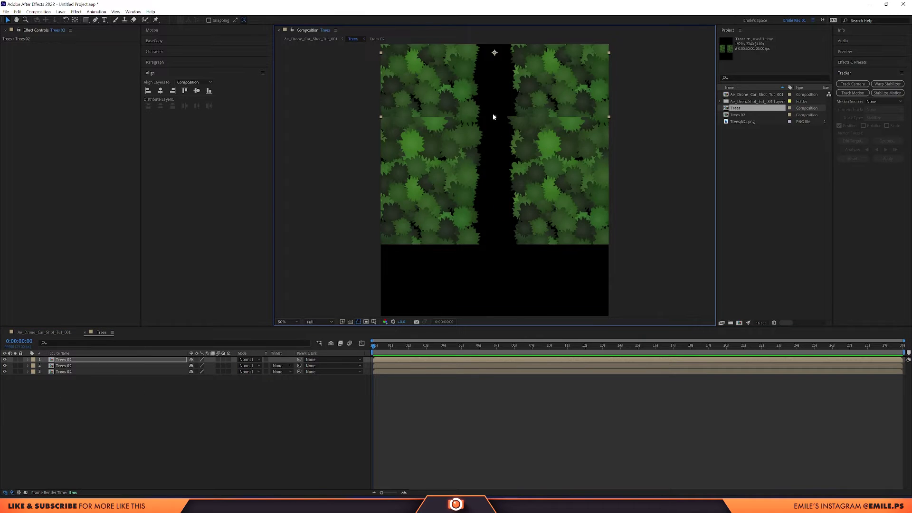
pyautogui.moveTo(494, 109); pyautogui.dragTo(493, 256)
pyautogui.click(61, 365)
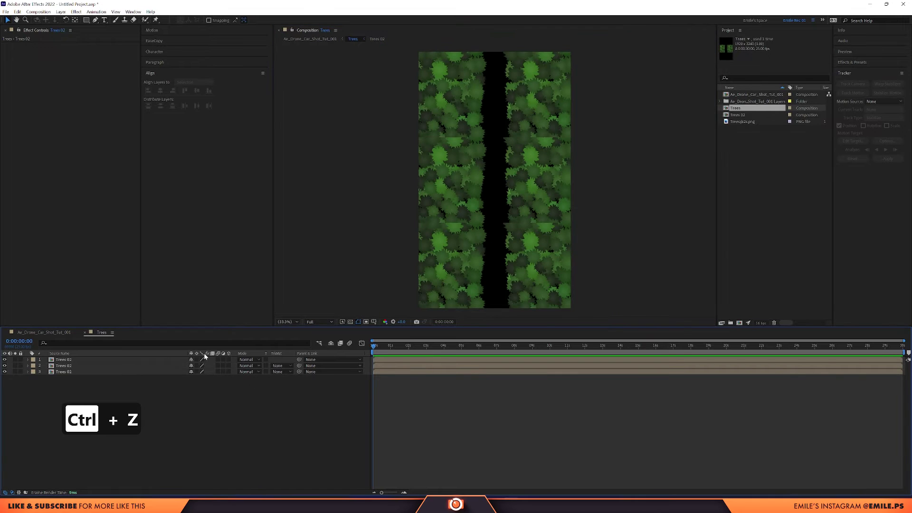
pyautogui.moveTo(198, 359); pyautogui.dragTo(197, 371)
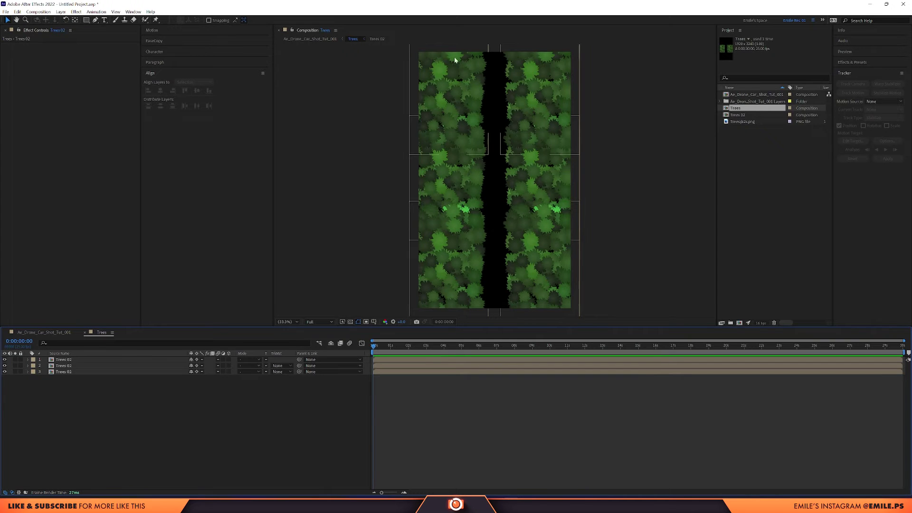
# In the Ae_Drone_Car_Shot_Tut_001 composition, separate the Trees layer's position dimensions and add a Y Position keyframe at 0:00:00:00
pyautogui.click(43, 332)
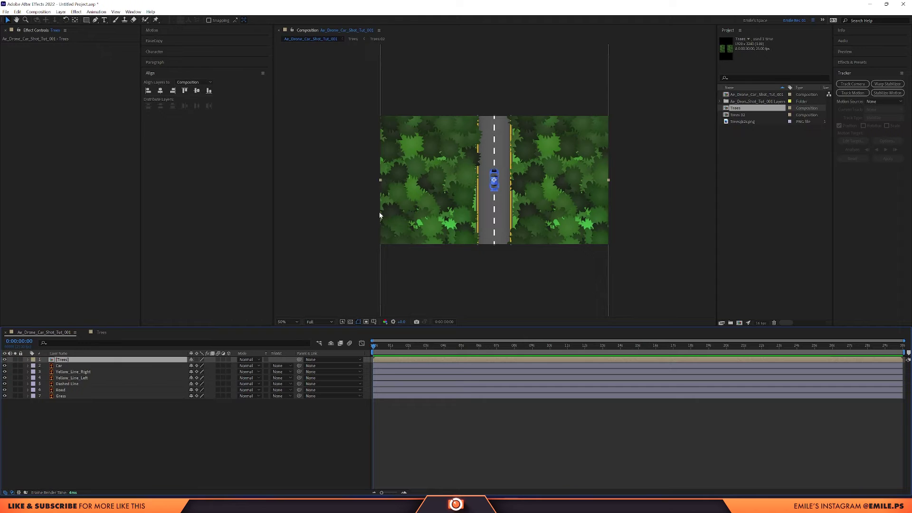
pyautogui.press('p')
pyautogui.rightClick(61, 367)
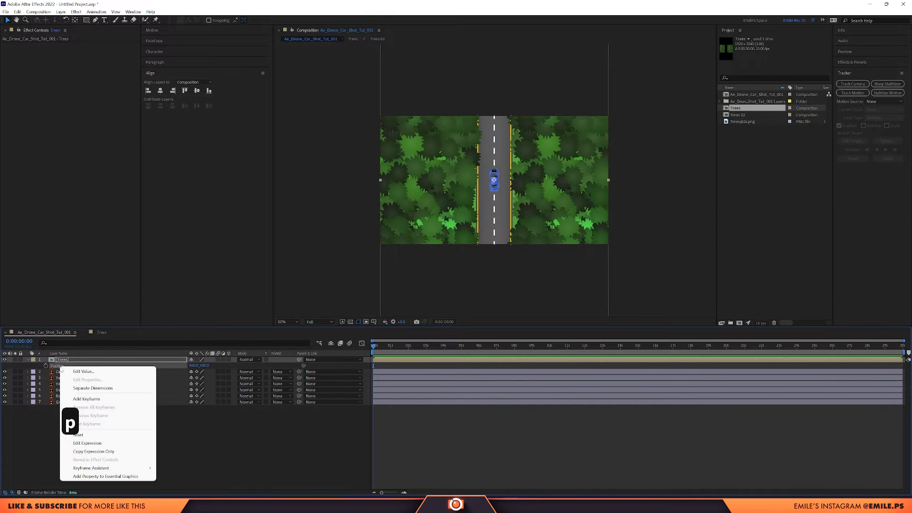
pyautogui.click(98, 388)
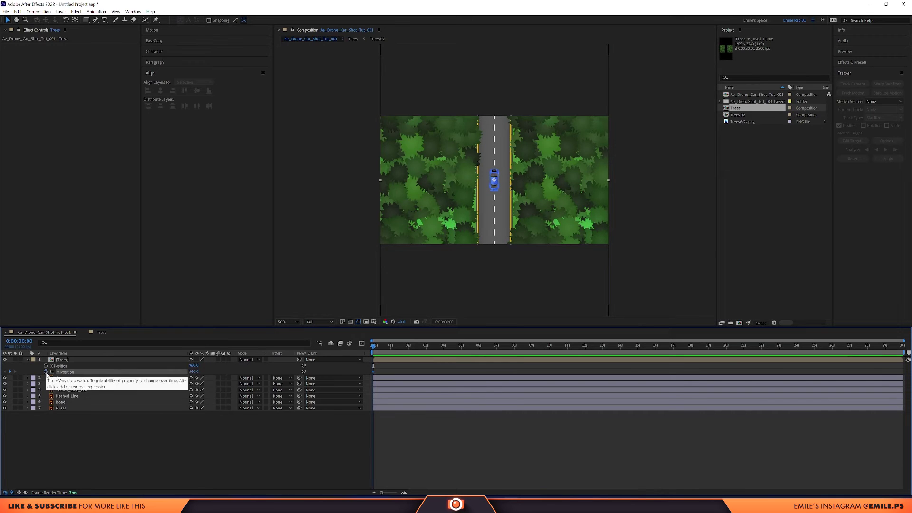
pyautogui.click(46, 372)
# Animate Trees downward, aligning its bottom edge with the frame's at 0:00:00:00 and its top edge with the frame's at 0:00:00:23, and preview it
pyautogui.press(',')
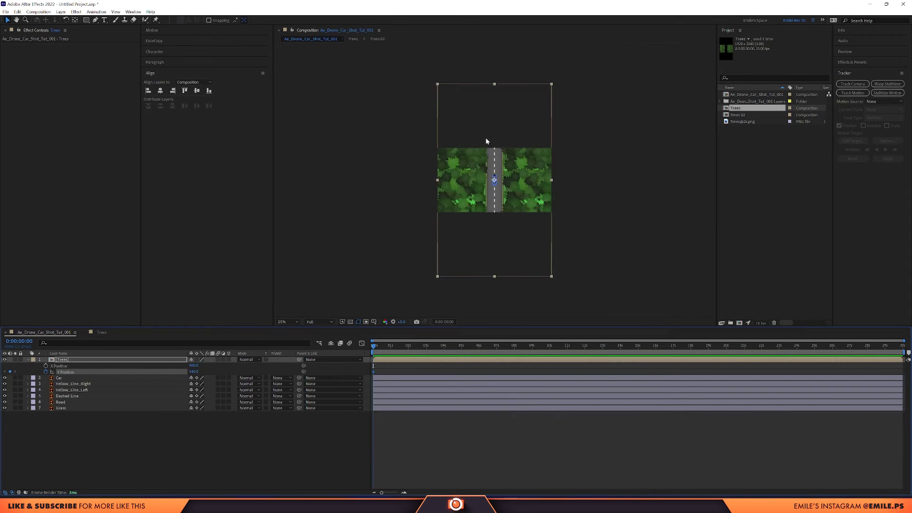
pyautogui.moveTo(492, 265); pyautogui.dragTo(490, 230)
pyautogui.press('.')
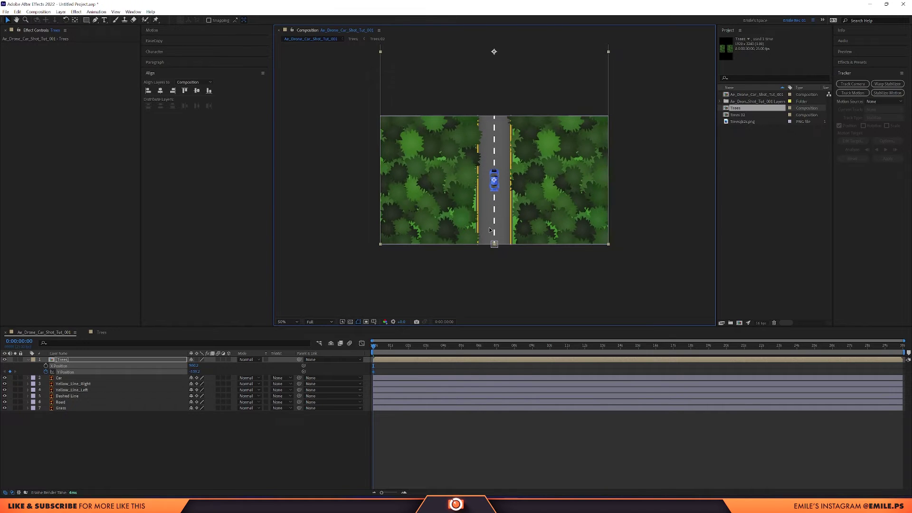
pyautogui.moveTo(374, 347); pyautogui.dragTo(390, 349)
pyautogui.moveTo(465, 107); pyautogui.dragTo(443, 352)
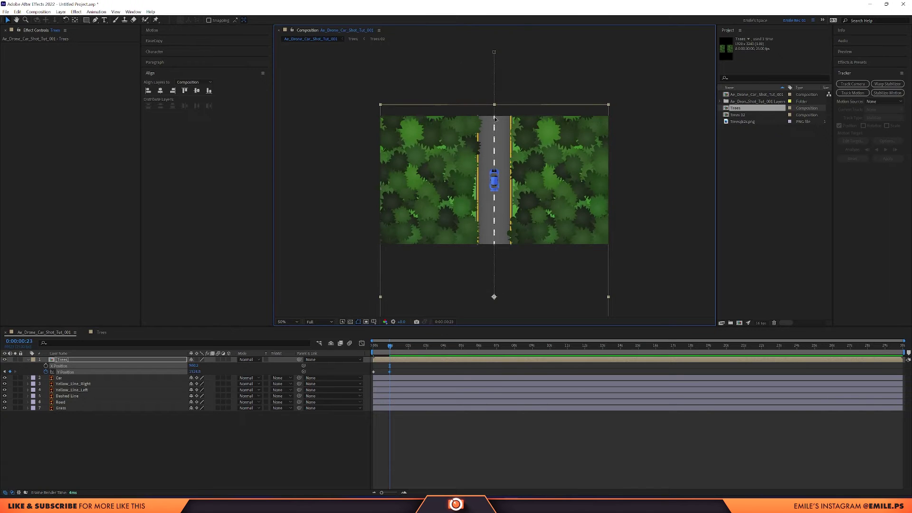
pyautogui.press('space')
pyautogui.press('space')
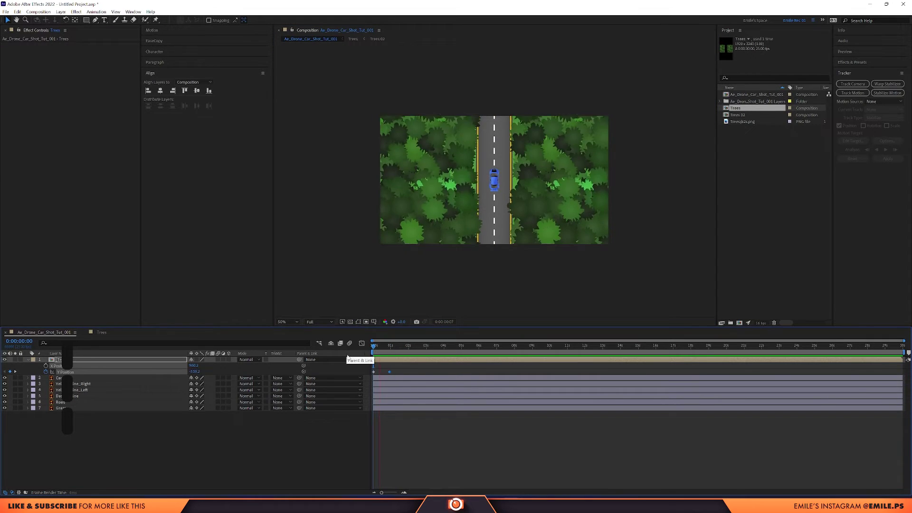
# Add the expression loopOut() to the Trees layer's Y Position and preview the looping animation
pyautogui.click(387, 348)
pyautogui.click(92, 457)
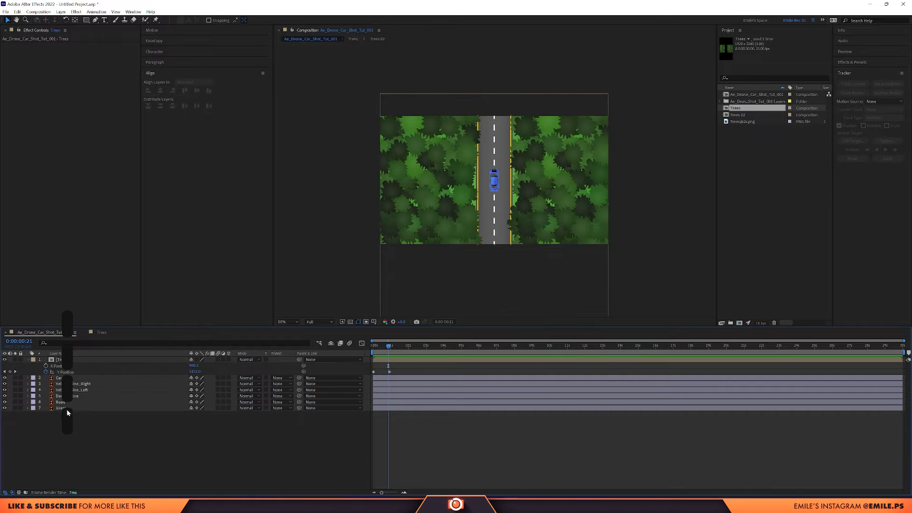
pyautogui.keyDown('alt'); pyautogui.click(46, 371); pyautogui.keyUp('alt')
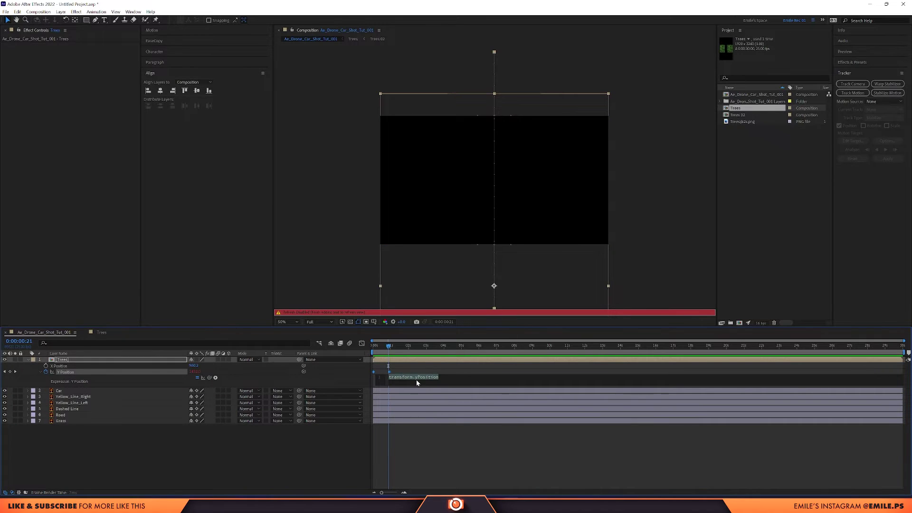
pyautogui.write('loop')
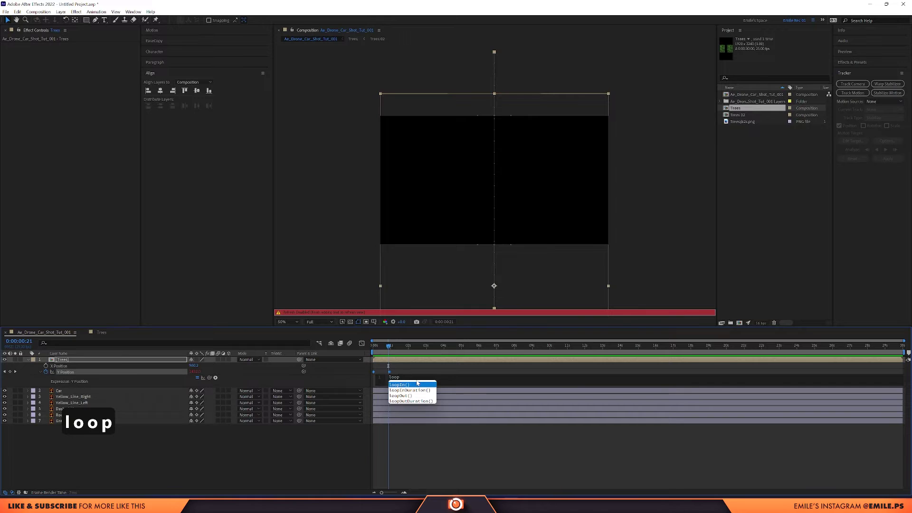
pyautogui.write('O')
pyautogui.press('Return')
pyautogui.press('Return')
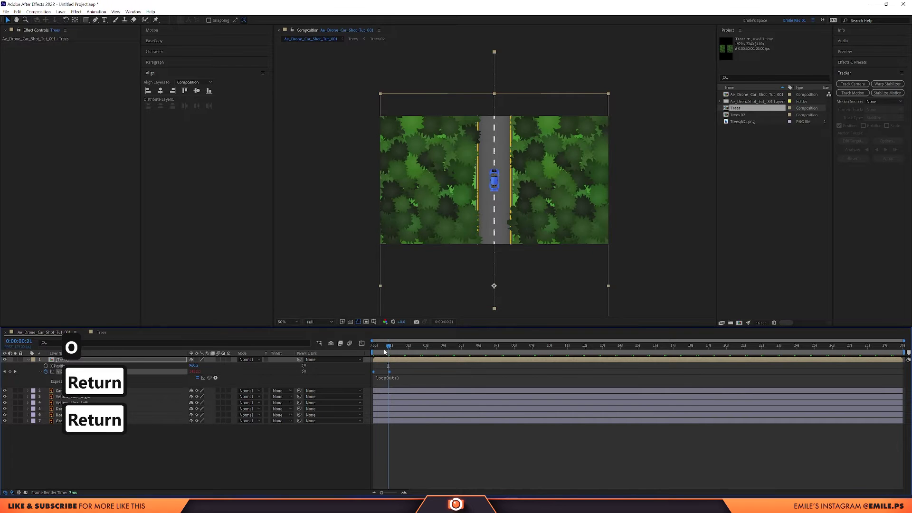
pyautogui.moveTo(385, 346); pyautogui.dragTo(325, 344)
pyautogui.press('KP_0')
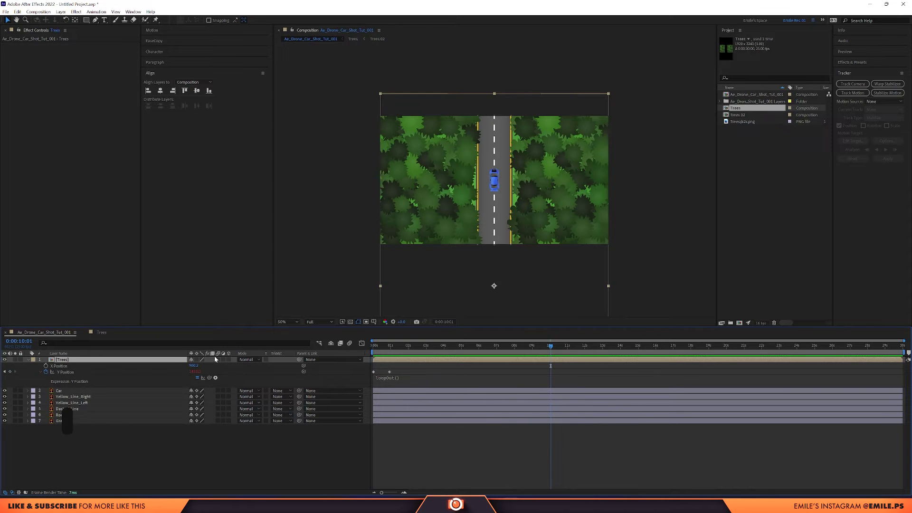
# Turn on motion blur for the Trees layer and preview the blurred movement
pyautogui.click(217, 360)
pyautogui.press('KP_0')
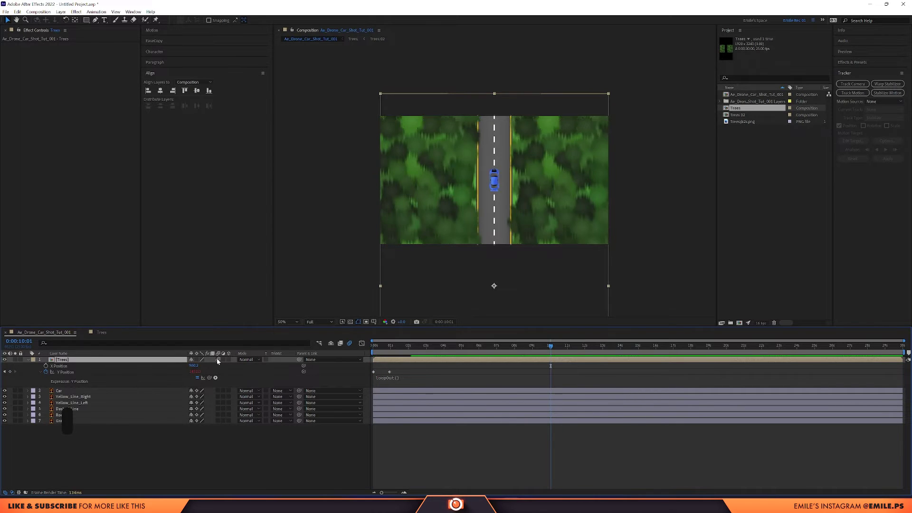
pyautogui.hotkey('shift', '/')
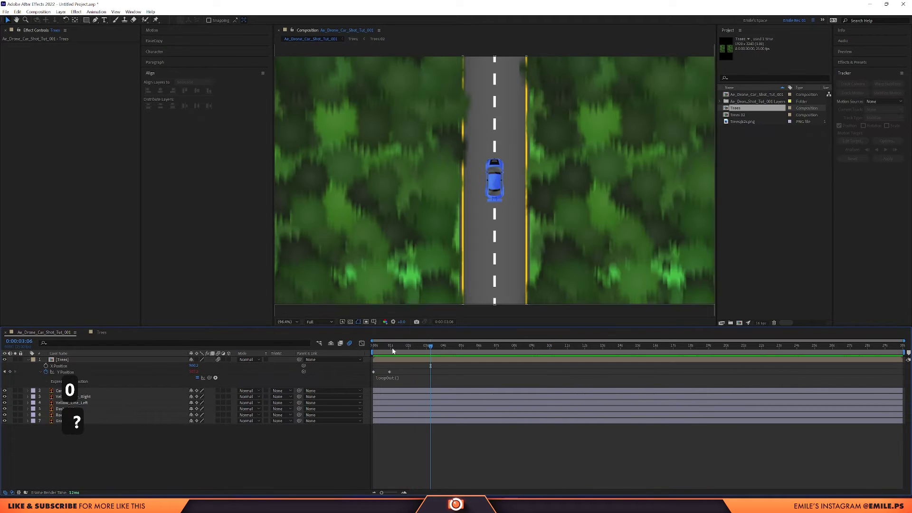
pyautogui.hotkey('shift', '/')
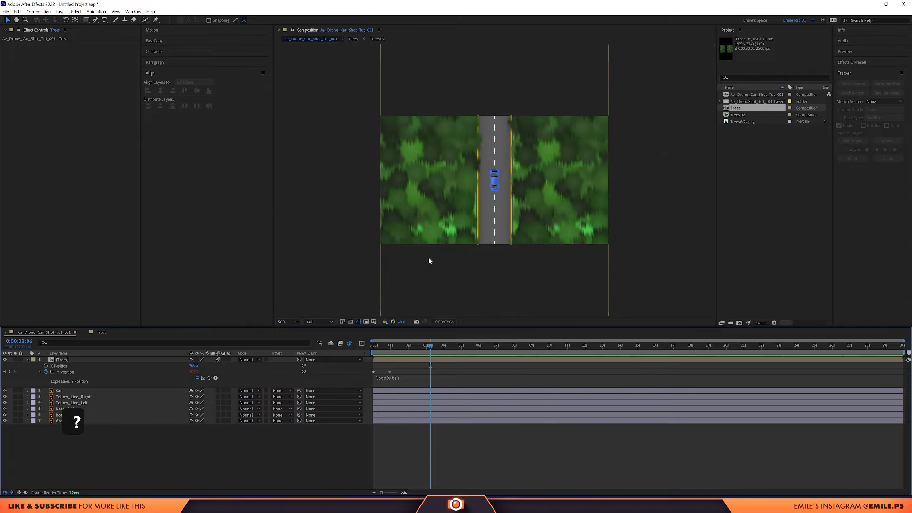
# Speed up the trees by moving their second Y Position keyframe closer to the first, and preview the result
pyautogui.click(390, 373)
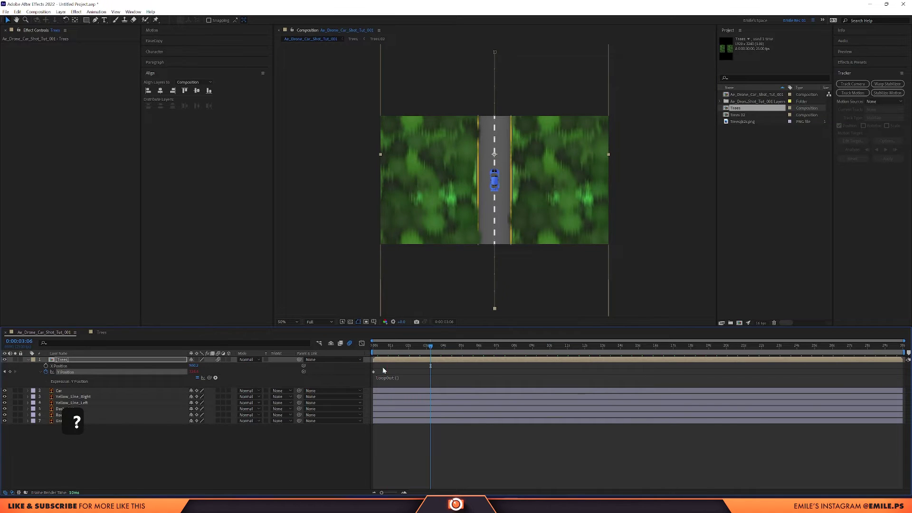
pyautogui.press('0')
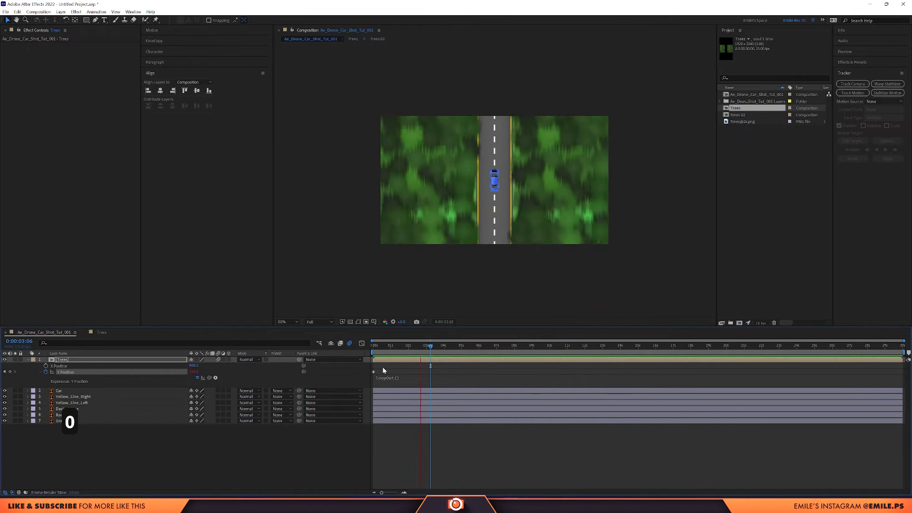
pyautogui.press('space')
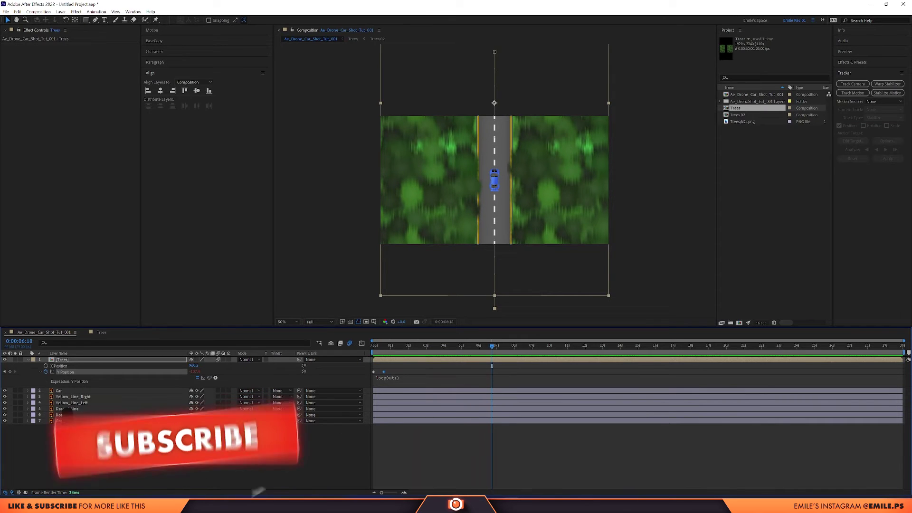
# Pre-compose the Dashed Line layer as "Dashed Line", moving all attributes into the new composition, and open that composition
pyautogui.click(93, 440)
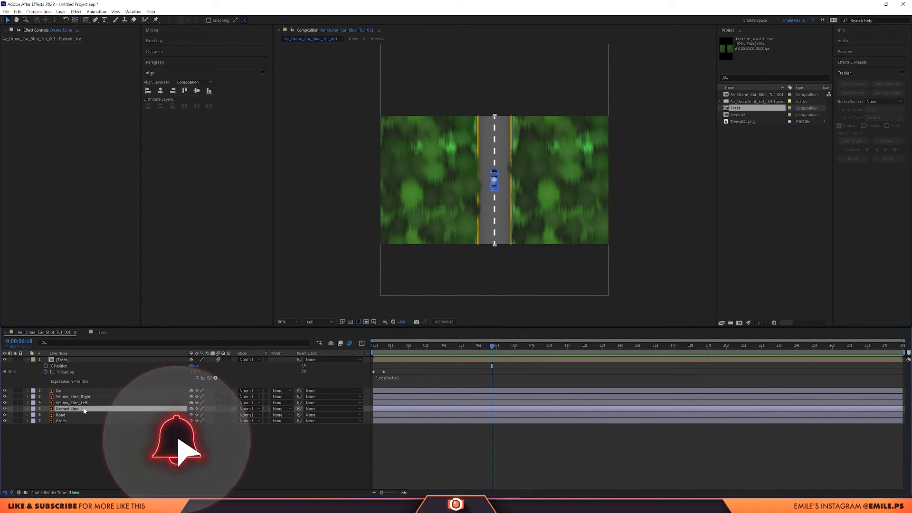
pyautogui.hotkey('ctrl', 'shift', 'c')
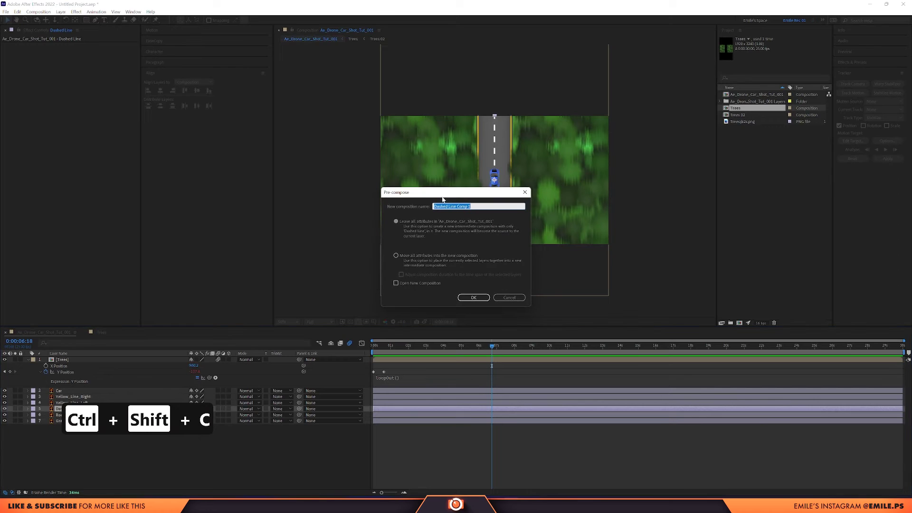
pyautogui.write('Dashed Line')
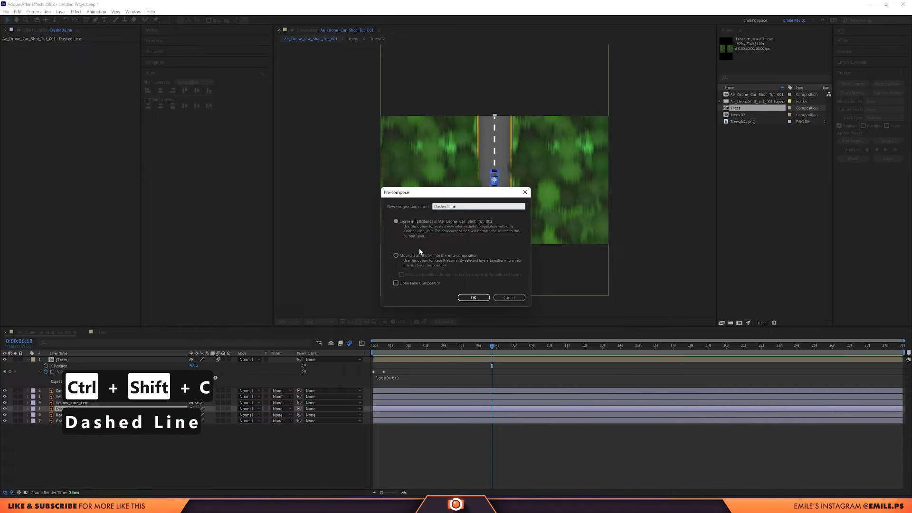
pyautogui.click(421, 255)
pyautogui.click(466, 299)
pyautogui.doubleClick(53, 408)
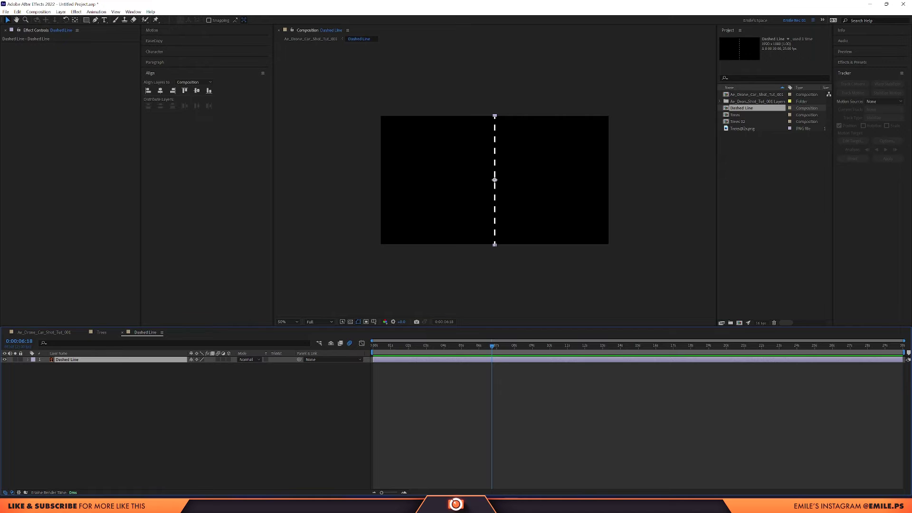
# Triple the Dashed Line composition's height to 3240 px
pyautogui.hotkey('ctrl', 'k')
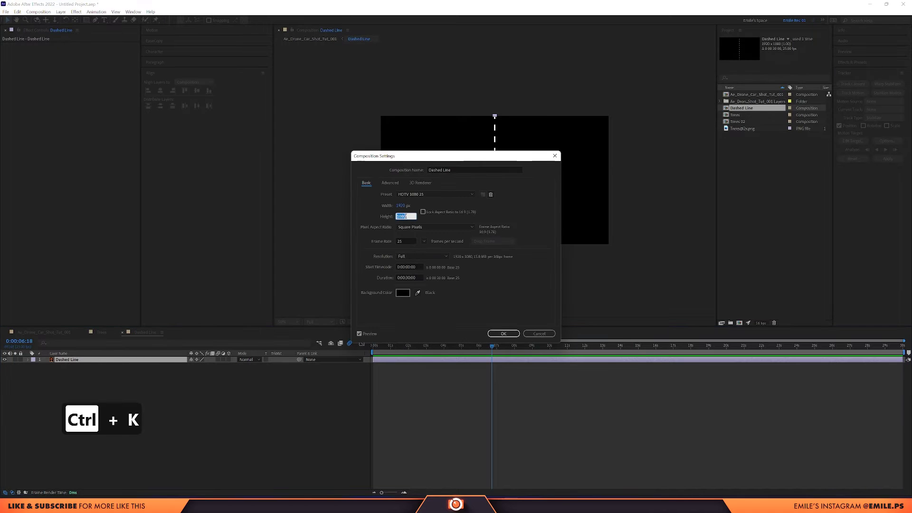
pyautogui.write('*3')
pyautogui.press('Return')
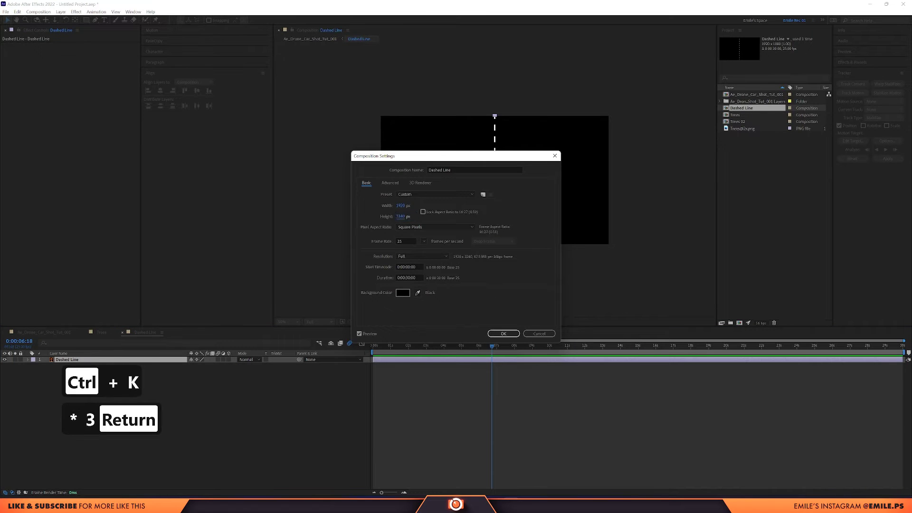
# Duplicate the Dashed Line layer twice, aligning one copy with the composition's top edge and the other with its bottom edge
pyautogui.hotkey('ctrl', 'd')
pyautogui.hotkey('ctrl', 'd')
pyautogui.scroll(-1, 433, 120)
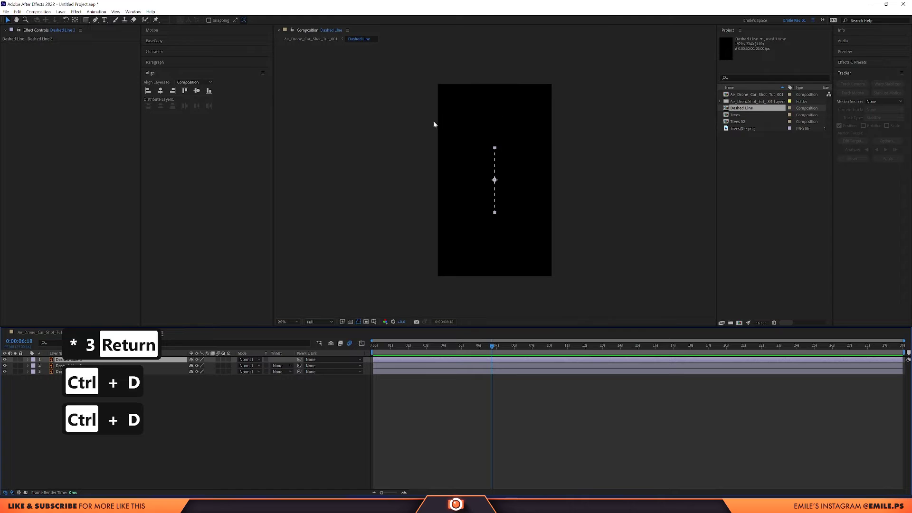
pyautogui.press('v')
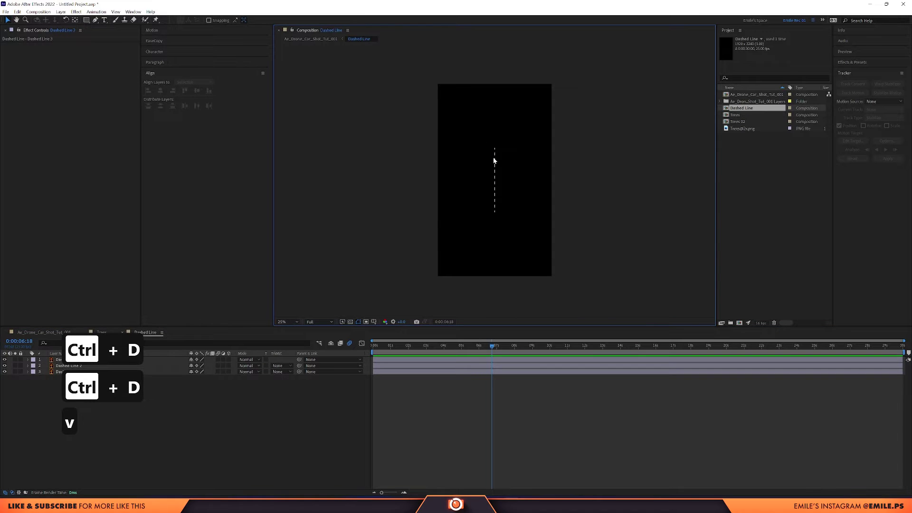
pyautogui.click(185, 90)
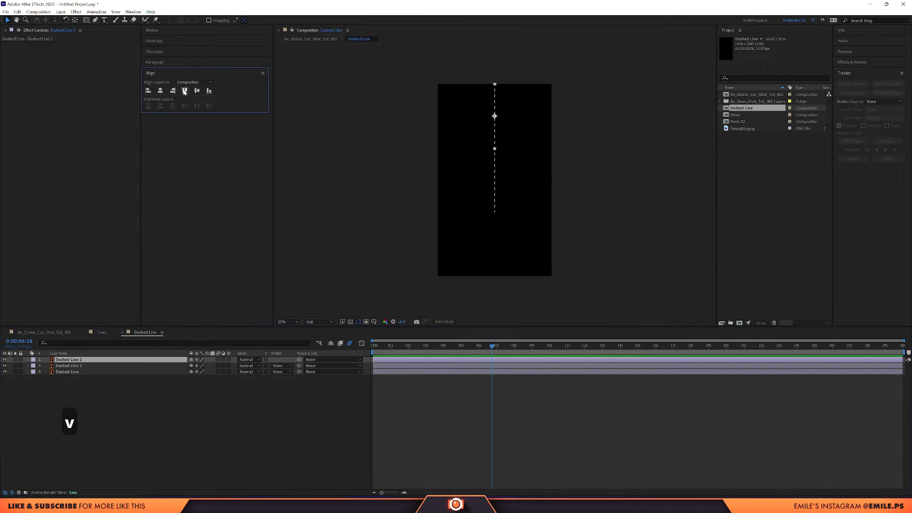
pyautogui.click(72, 365)
pyautogui.click(209, 90)
pyautogui.click(555, 131)
# Return to the Ae_Drone_Car_Shot_Tut_001 composition and separate the Dashed Line layer's Position into X and Y dimensions
pyautogui.press('Tab')
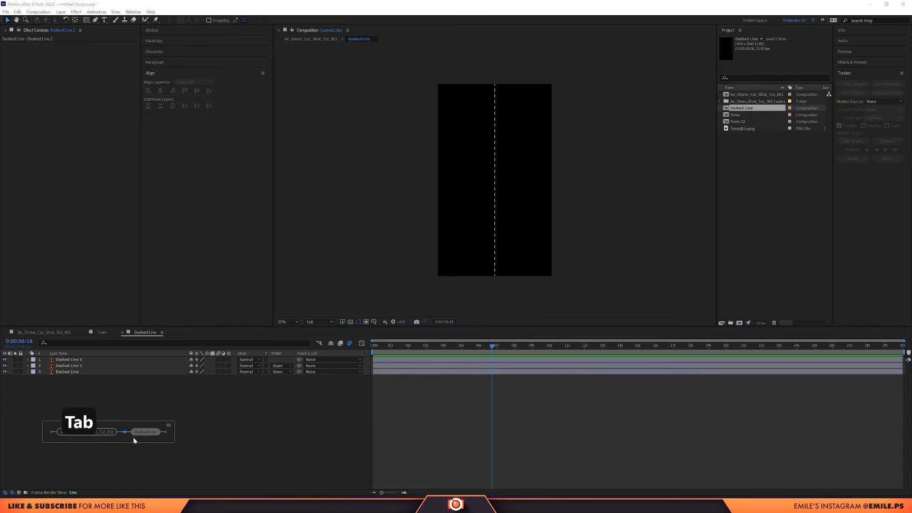
pyautogui.click(104, 432)
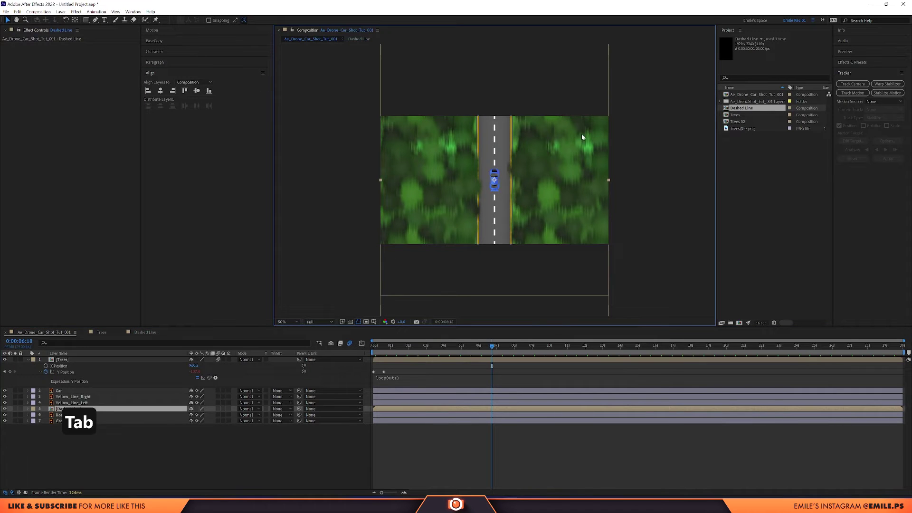
pyautogui.press('p')
pyautogui.press('p')
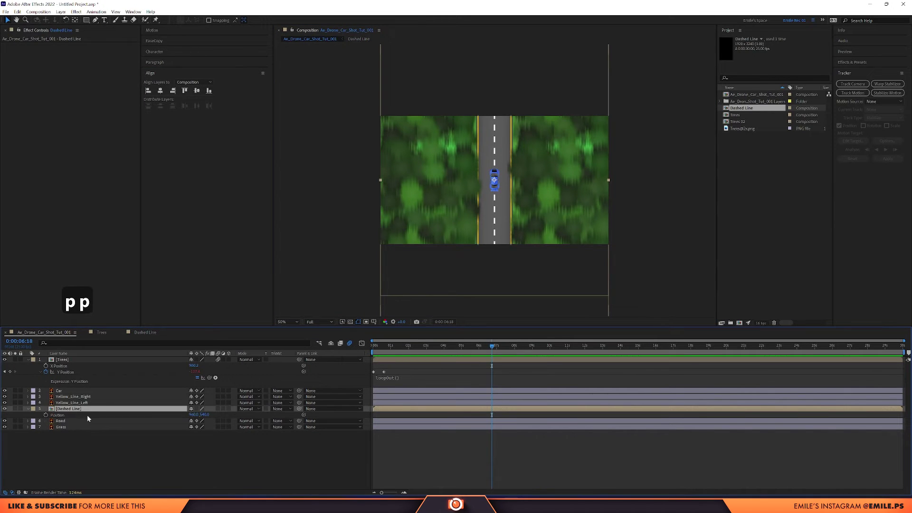
pyautogui.rightClick(59, 416)
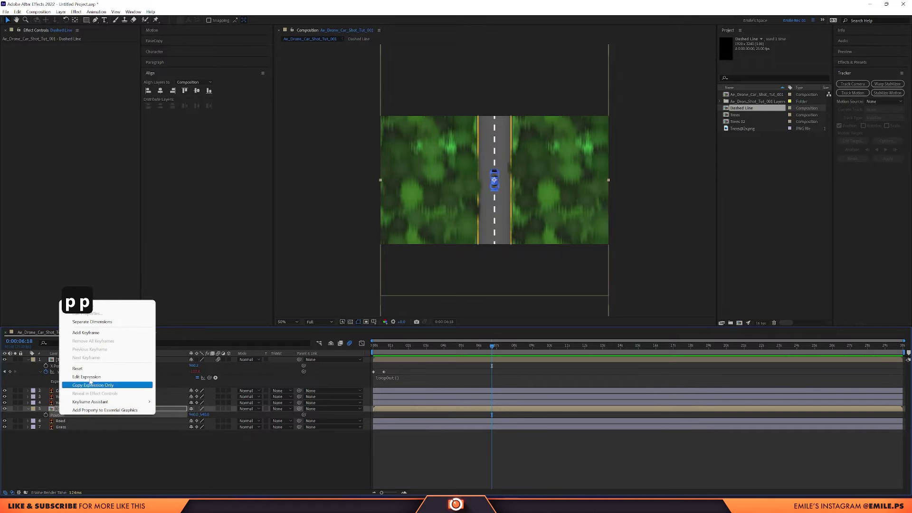
pyautogui.click(109, 322)
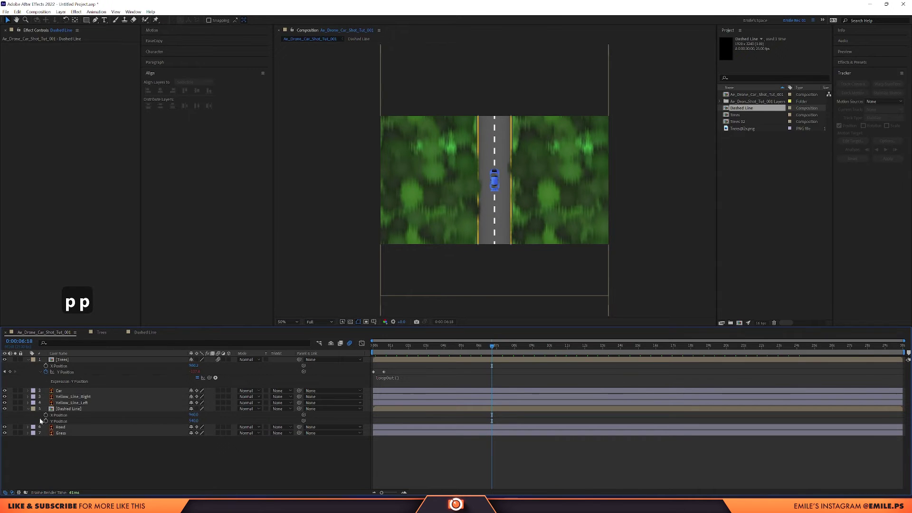
# Link Dashed Line's Y Position to the Trees layer's Y Position, turn on its motion blur, and preview the moving road
pyautogui.moveTo(304, 420); pyautogui.dragTo(69, 371)
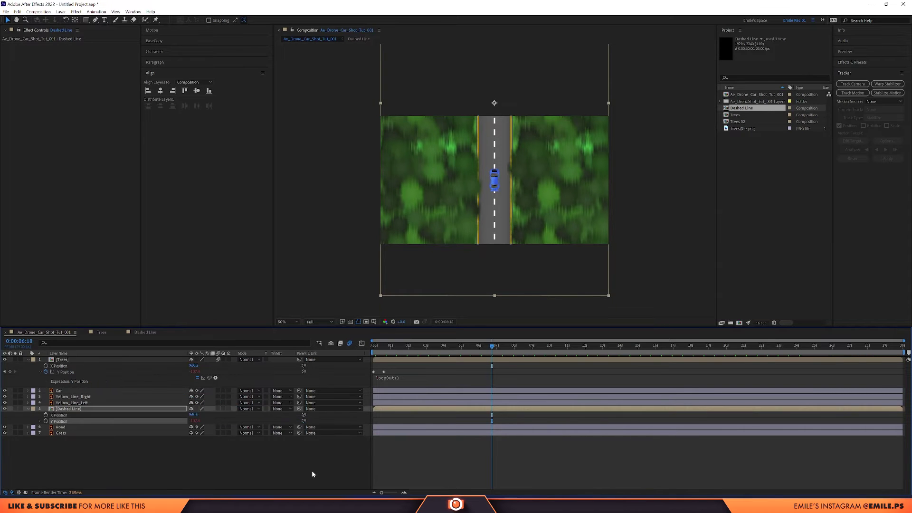
pyautogui.press('0')
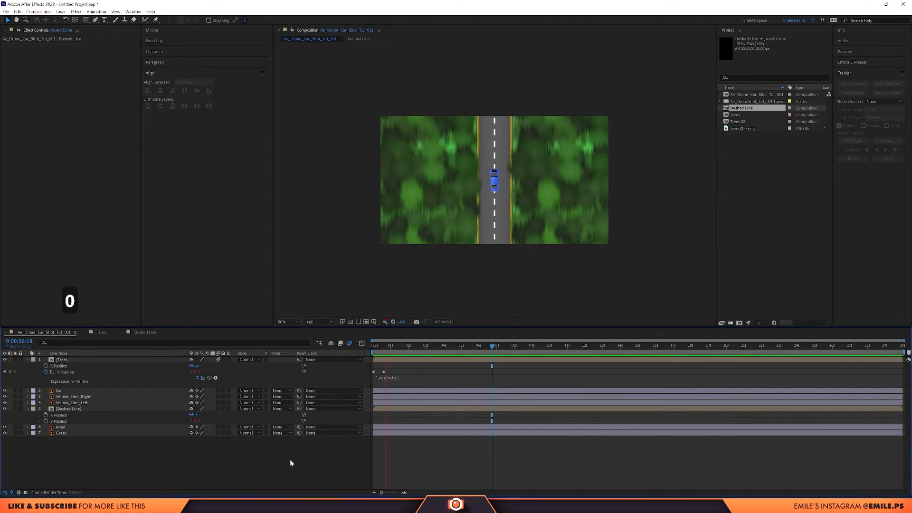
pyautogui.press('0')
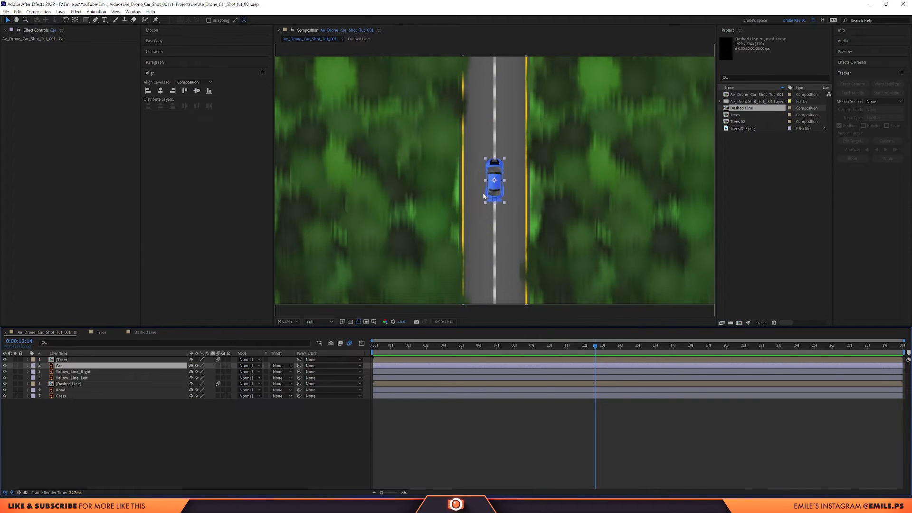
# Separate the Car layer's Position into X and Y dimensions
pyautogui.press('p')
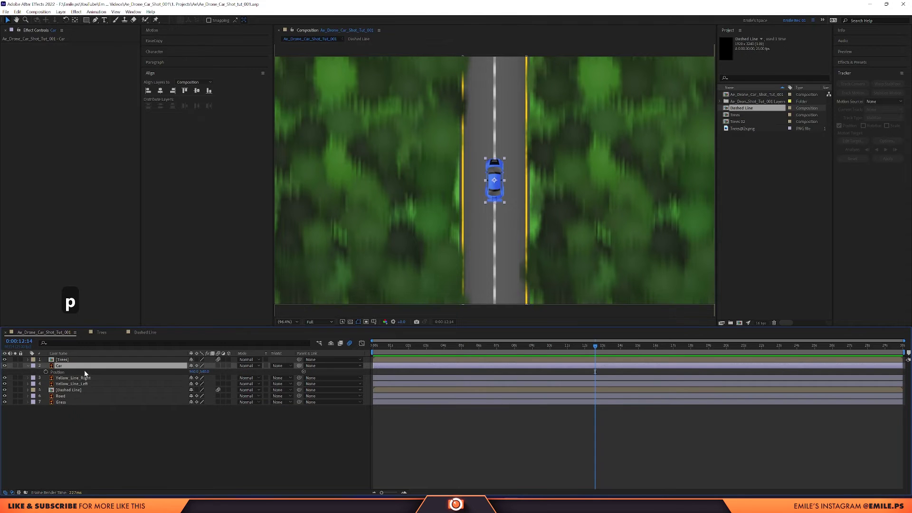
pyautogui.rightClick(85, 373)
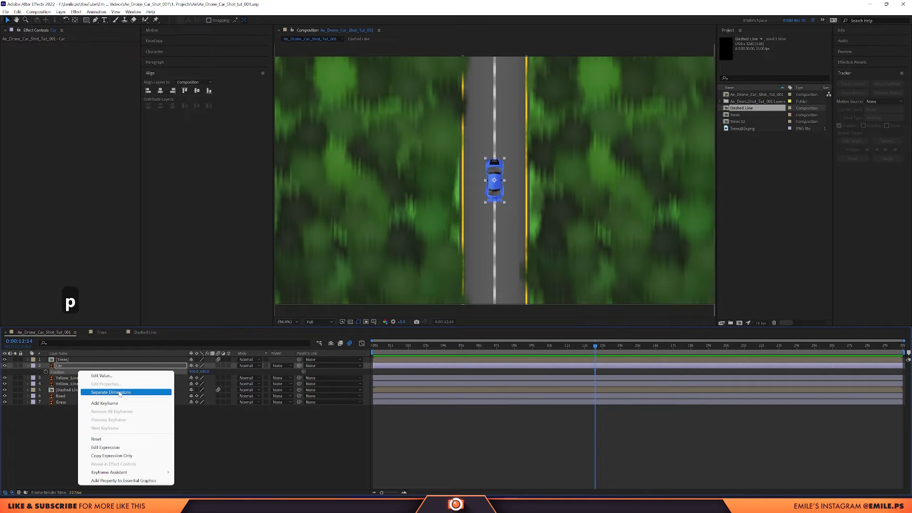
pyautogui.click(120, 392)
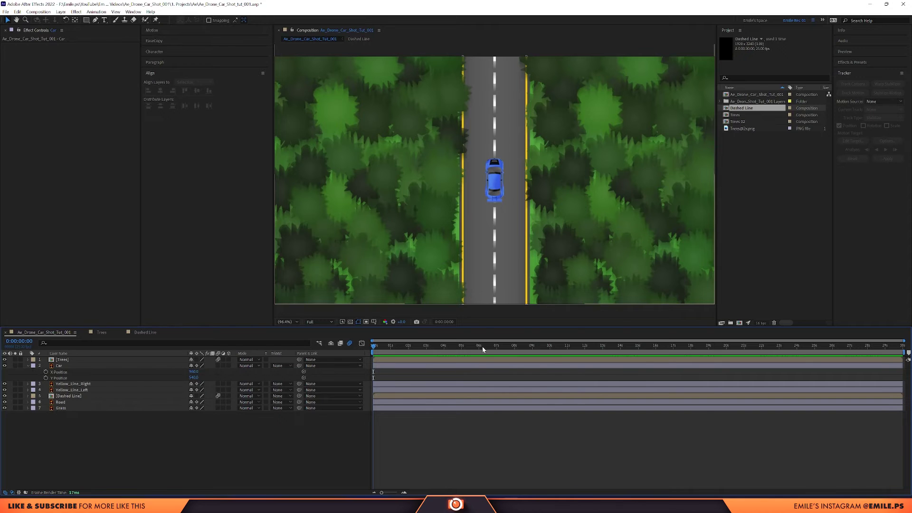
# Keyframe Car's Y Position so it starts just below the frame at 0:00:00:00 and reaches the centre at about one second
pyautogui.click(496, 167)
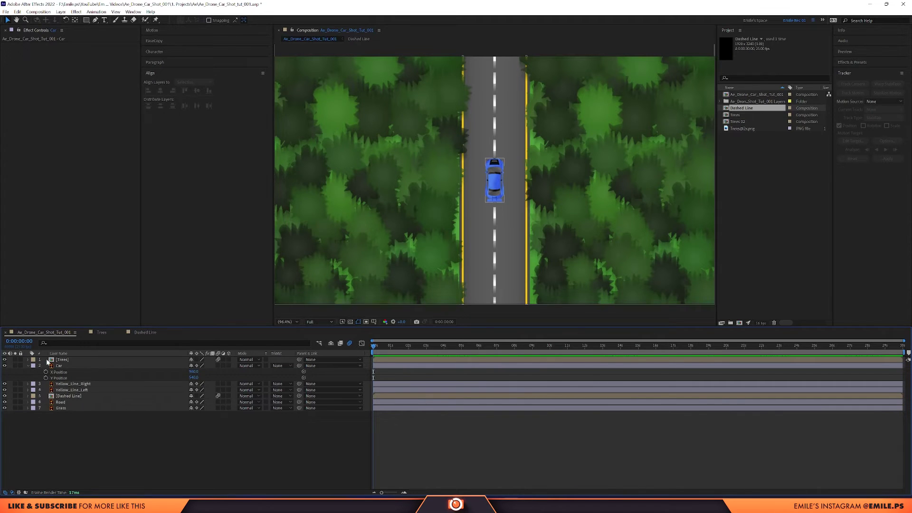
pyautogui.click(46, 378)
pyautogui.moveTo(373, 378); pyautogui.dragTo(390, 378)
pyautogui.moveTo(193, 378); pyautogui.dragTo(424, 393)
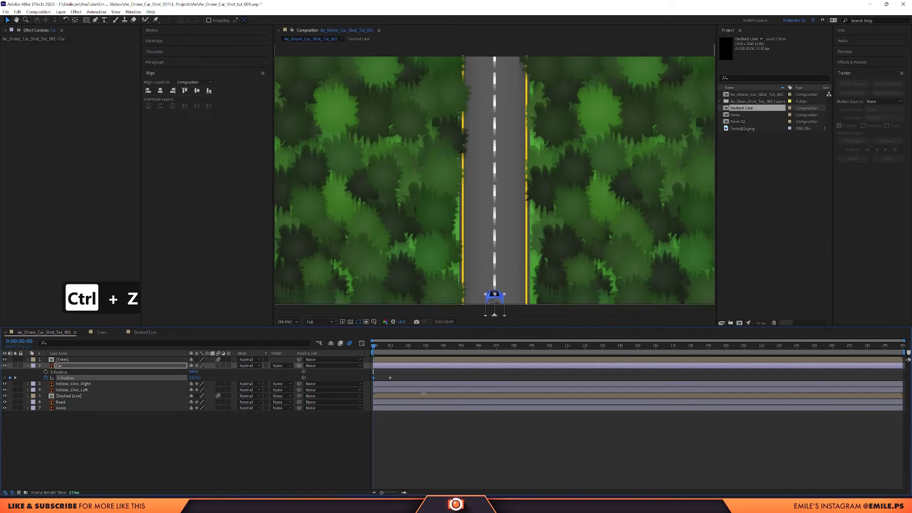
# Apply Easy Ease to Car's second Y Position keyframe and preview the car driving into frame
pyautogui.click(390, 378)
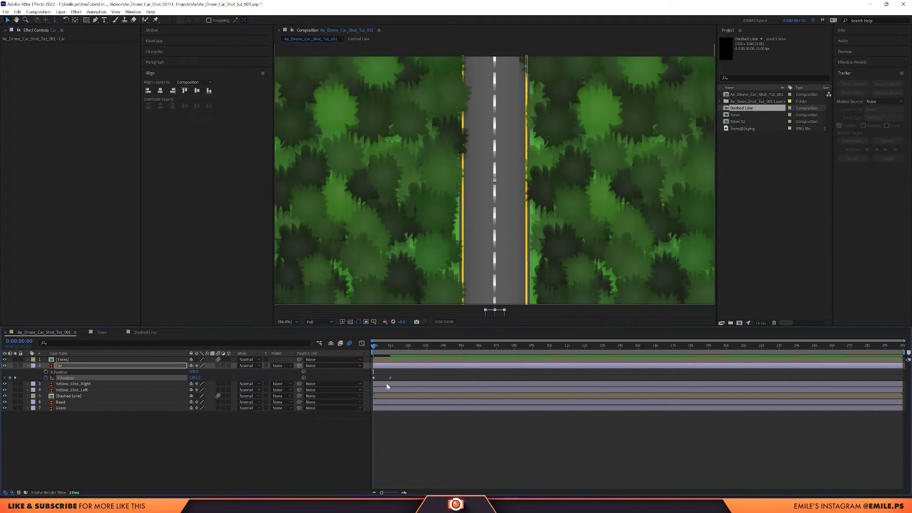
pyautogui.press('F9')
pyautogui.press('space')
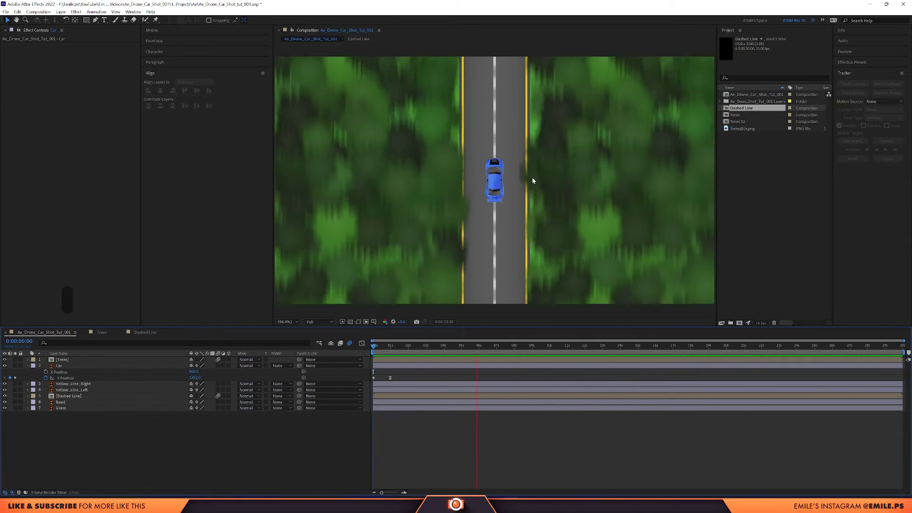
# Add an X Position keyframe to Car at 0:00:02:07 and shift the car into the left lane
pyautogui.click(414, 345)
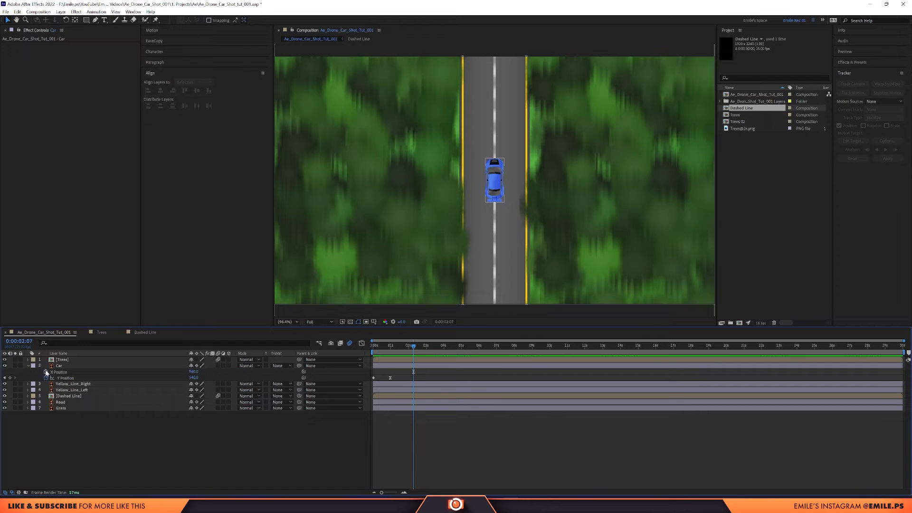
pyautogui.click(45, 371)
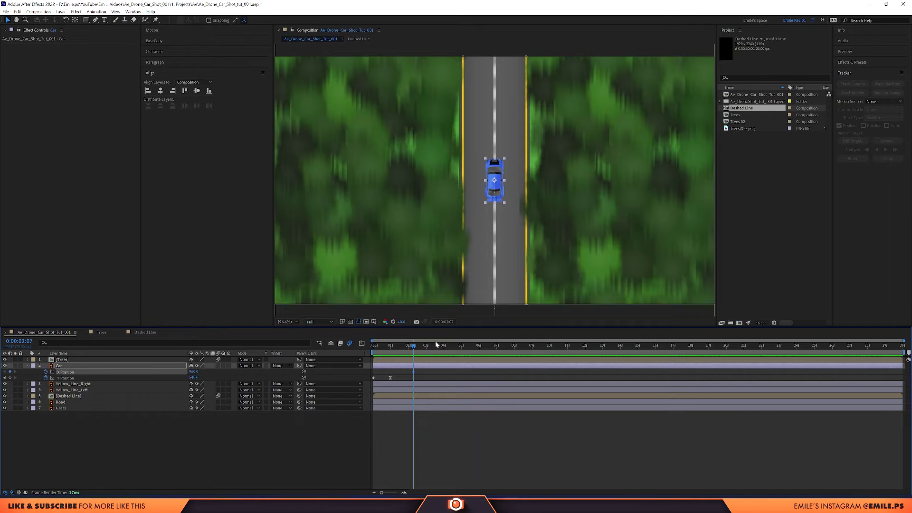
pyautogui.moveTo(193, 372); pyautogui.dragTo(171, 374)
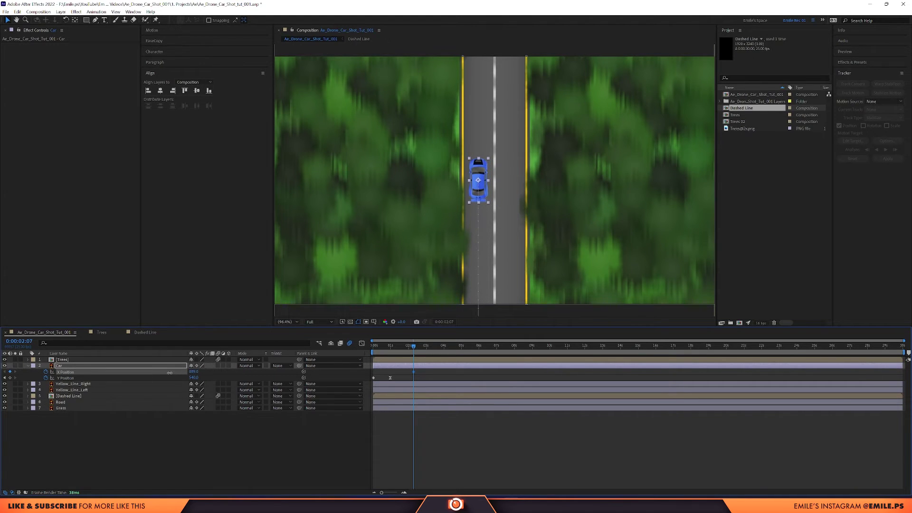
# Move Car's first X Position keyframe earlier and keyframe a weave: left lane at 0:00:01:23, right lane at 0:00:02:05 and 0:00:02:13, back left
pyautogui.moveTo(431, 346); pyautogui.dragTo(444, 345)
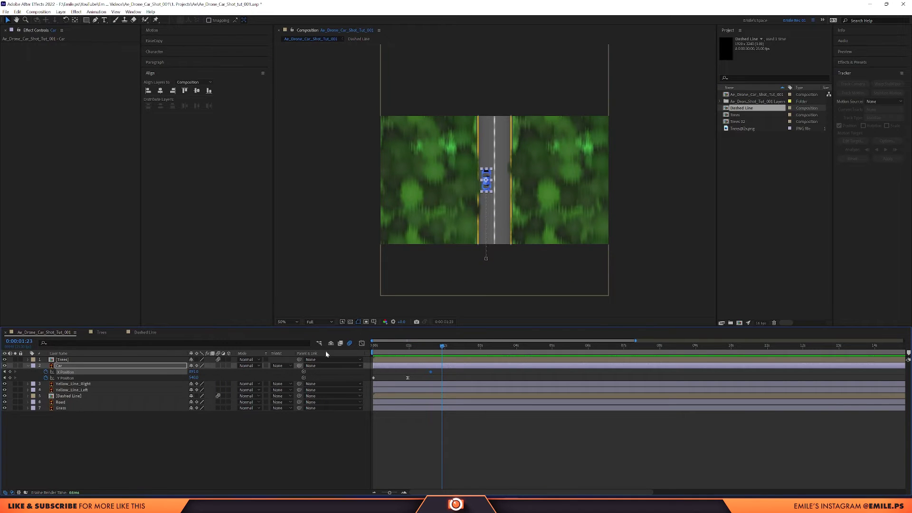
pyautogui.moveTo(455, 350); pyautogui.dragTo(452, 350)
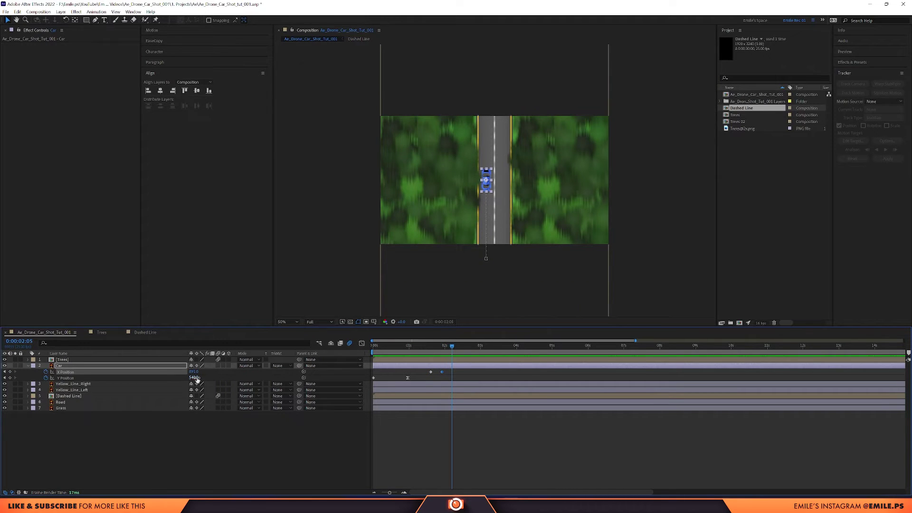
pyautogui.moveTo(195, 373); pyautogui.dragTo(230, 369)
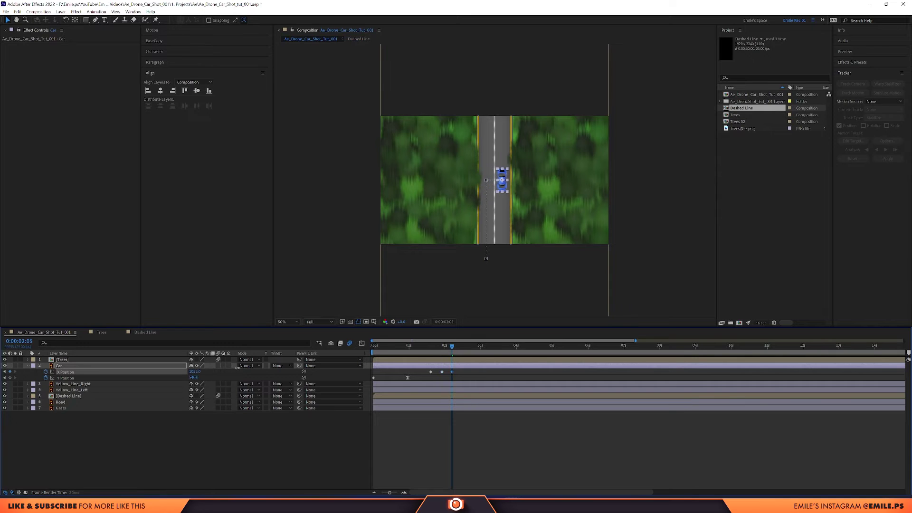
pyautogui.click(463, 347)
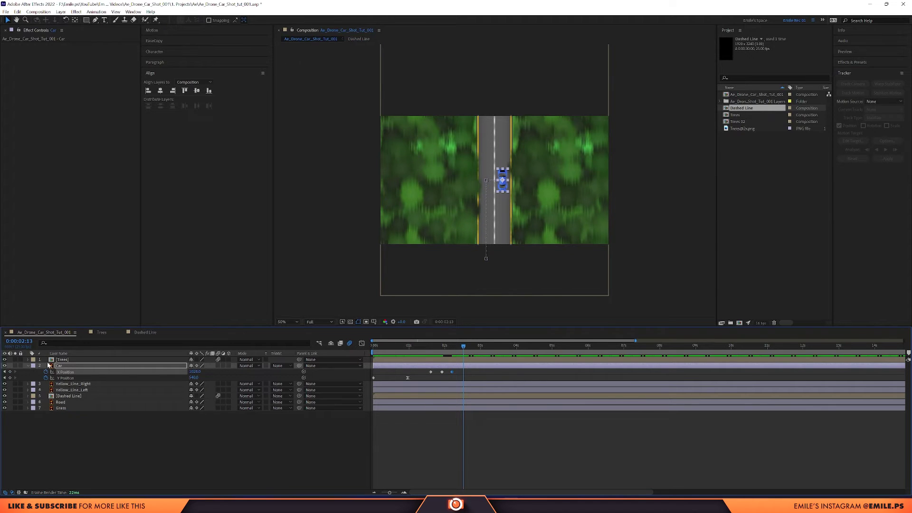
pyautogui.moveTo(463, 351); pyautogui.dragTo(473, 350)
pyautogui.moveTo(200, 373); pyautogui.dragTo(162, 373)
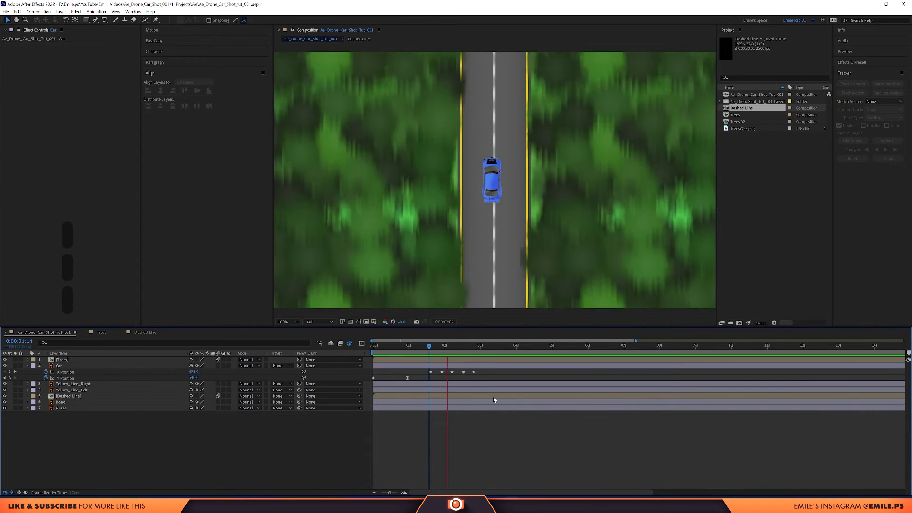
# Apply Easy Ease to all of Car's X Position keyframes and preview the lane changes
pyautogui.click(424, 345)
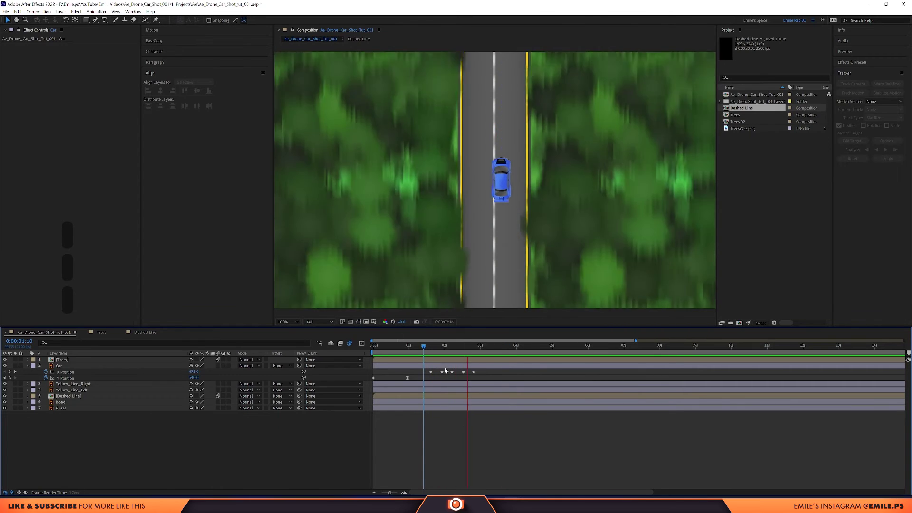
pyautogui.moveTo(486, 370); pyautogui.dragTo(426, 377)
pyautogui.press('F9')
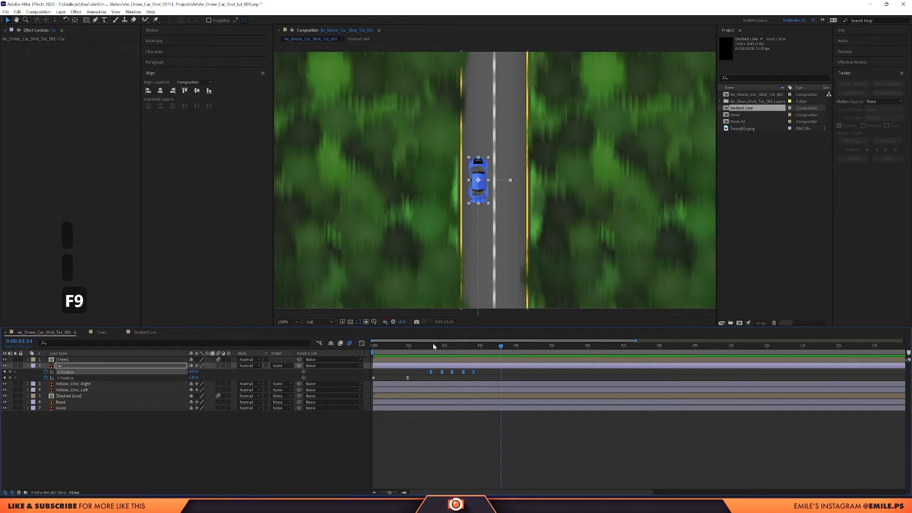
pyautogui.press('space')
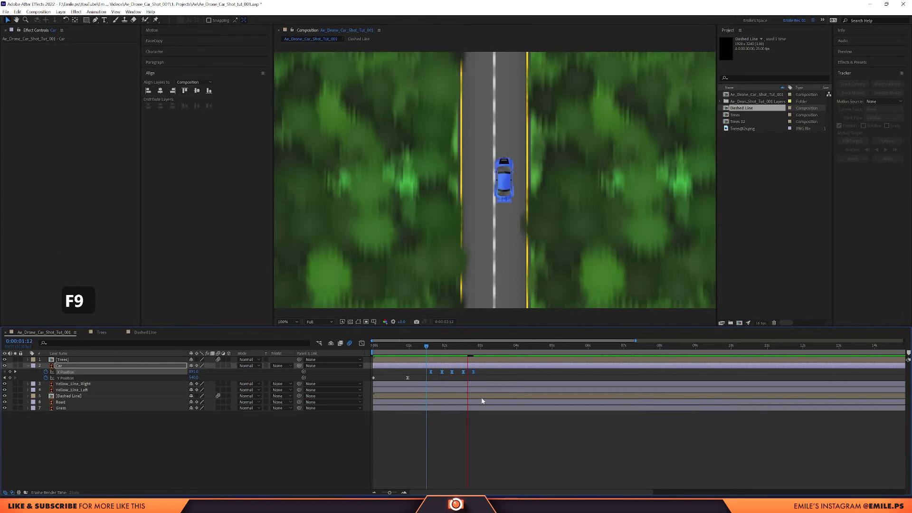
# Reveal Car's Rotation, keyframe it at 0:00:01:21, and rotate the car about 15° clockwise at 0:00:02:00
pyautogui.press('space')
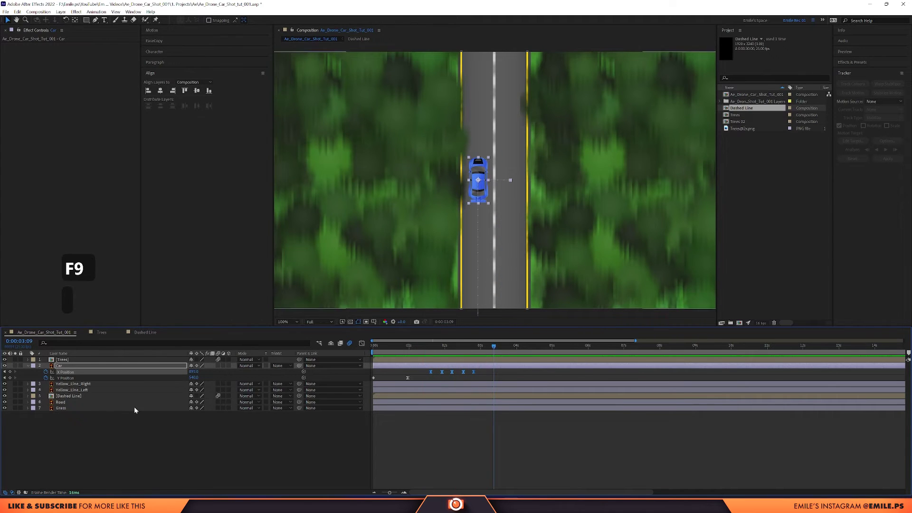
pyautogui.click(442, 372)
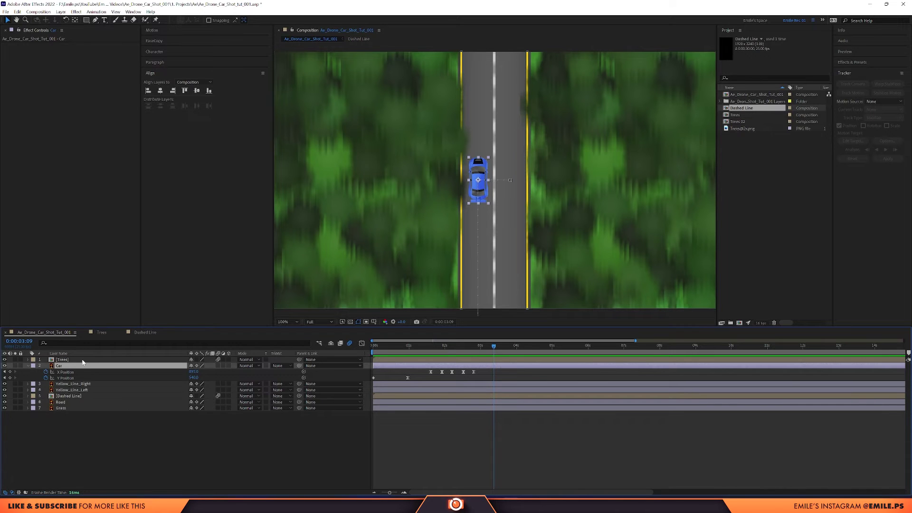
pyautogui.hotkey('shift', 'r')
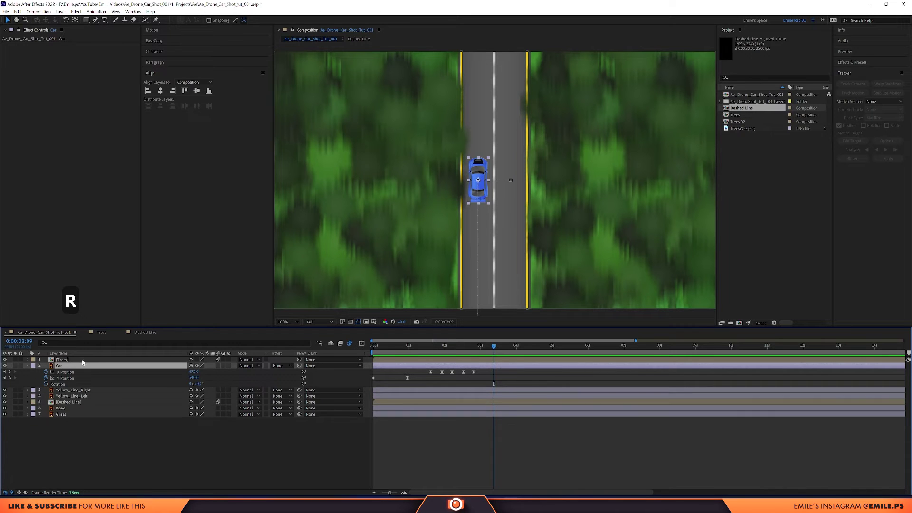
pyautogui.click(46, 384)
pyautogui.scroll(2, 517, 386)
pyautogui.moveTo(686, 384); pyautogui.dragTo(463, 387)
pyautogui.click(446, 348)
pyautogui.moveTo(447, 347); pyautogui.dragTo(492, 350)
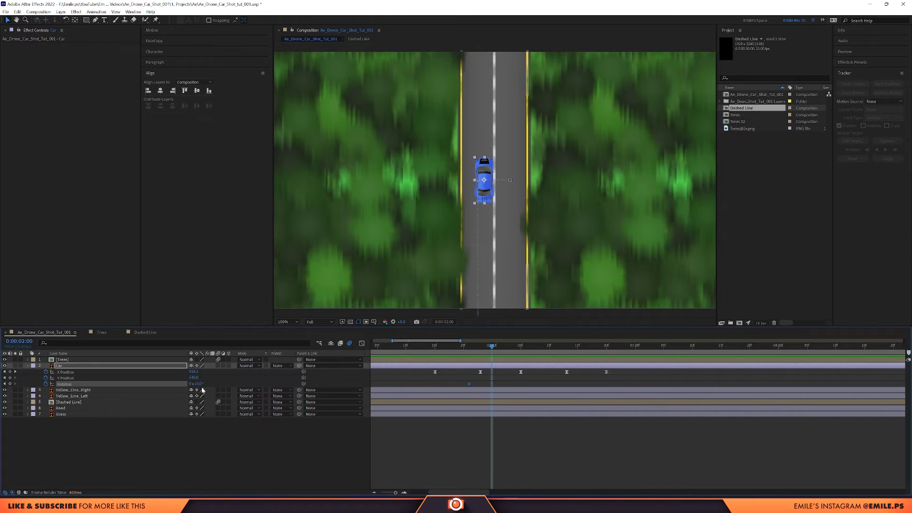
pyautogui.moveTo(206, 382); pyautogui.dragTo(235, 376)
# Keyframe Car's Rotation at about -12° at 0:00:02:08 and at 0° at 0:00:02:12
pyautogui.moveTo(492, 346); pyautogui.dragTo(537, 347)
pyautogui.moveTo(199, 384); pyautogui.dragTo(108, 388)
pyautogui.press('space')
pyautogui.press('space')
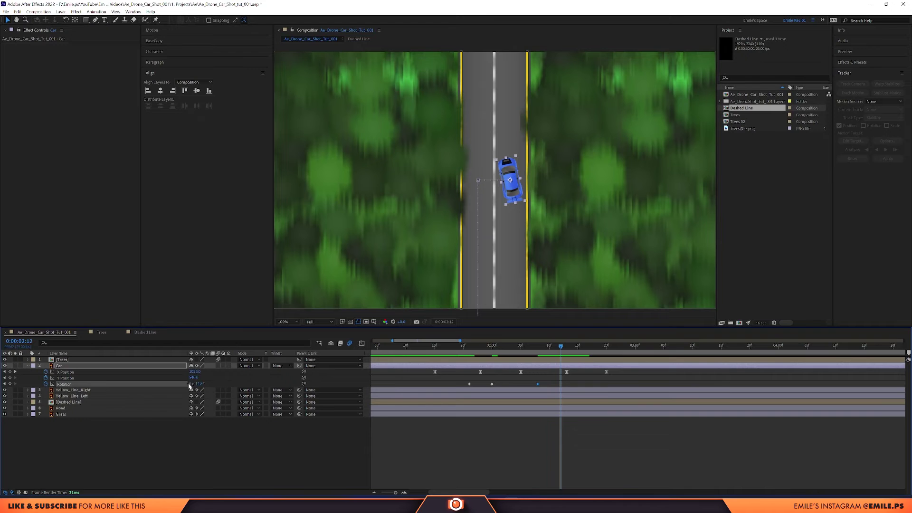
pyautogui.write('0')
pyautogui.press('Return')
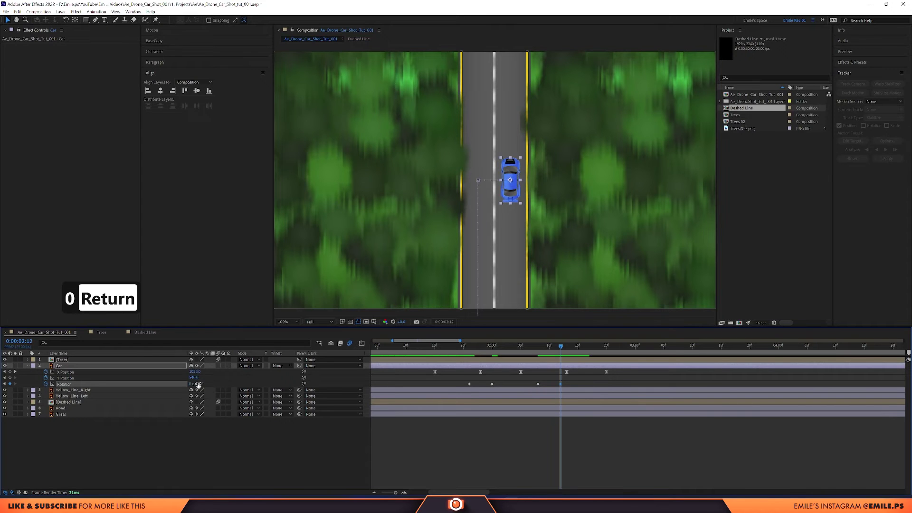
# Keyframe Car's Rotation at about -14° at 0:00:02:15, about 15° at 0:00:02:23, and 0° at 0:00:03:02
pyautogui.moveTo(561, 346); pyautogui.dragTo(577, 347)
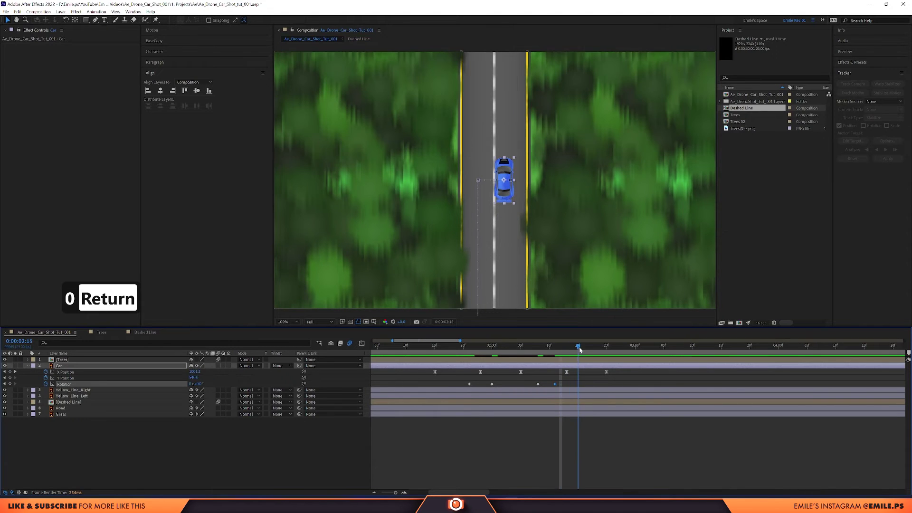
pyautogui.moveTo(195, 383); pyautogui.dragTo(184, 383)
pyautogui.press('space')
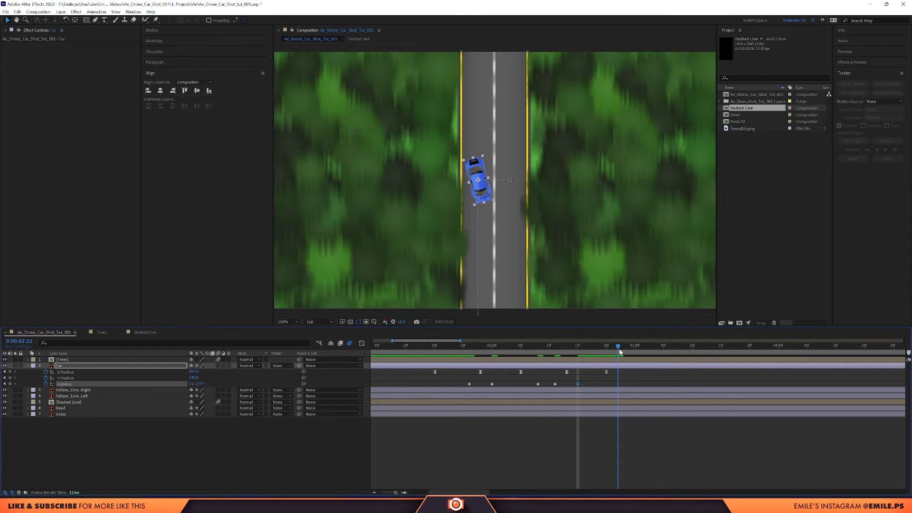
pyautogui.moveTo(199, 383); pyautogui.dragTo(297, 381)
pyautogui.press('space')
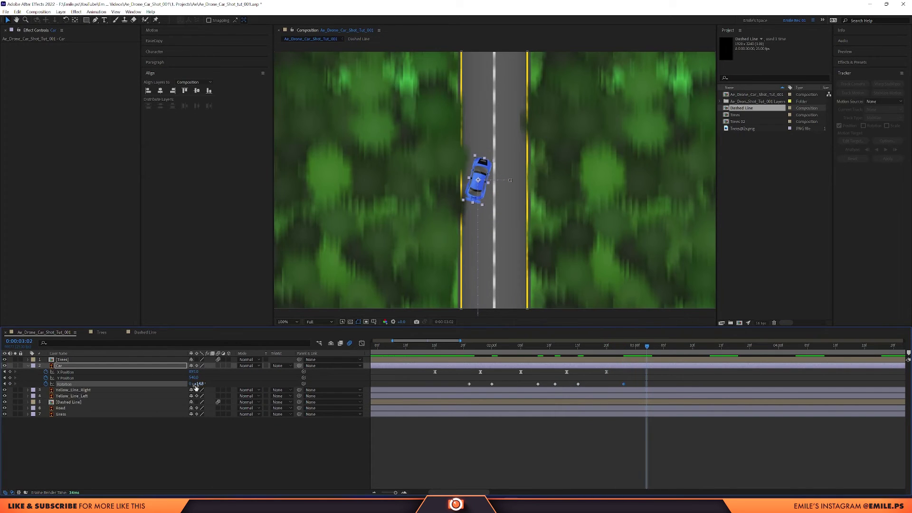
pyautogui.write('0')
pyautogui.press('Return')
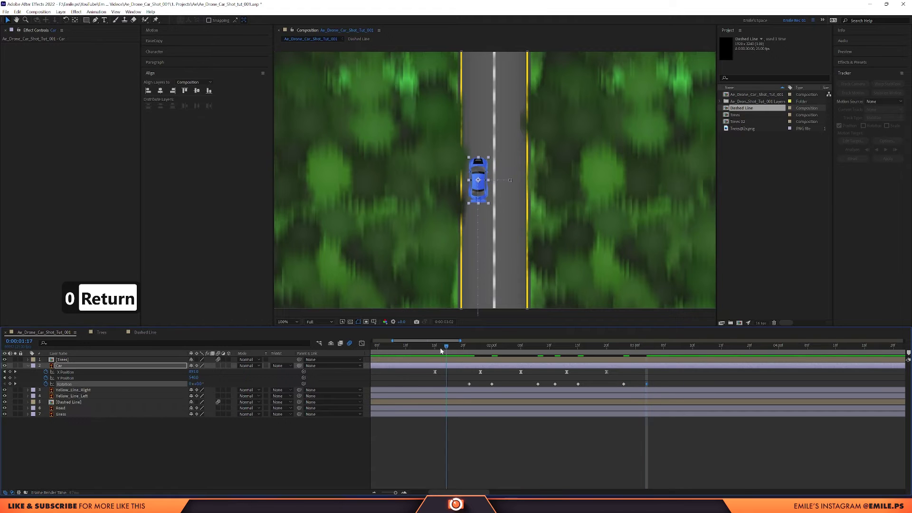
# Apply Easy Ease to all of Car's Rotation keyframes and preview the steering
pyautogui.press('space')
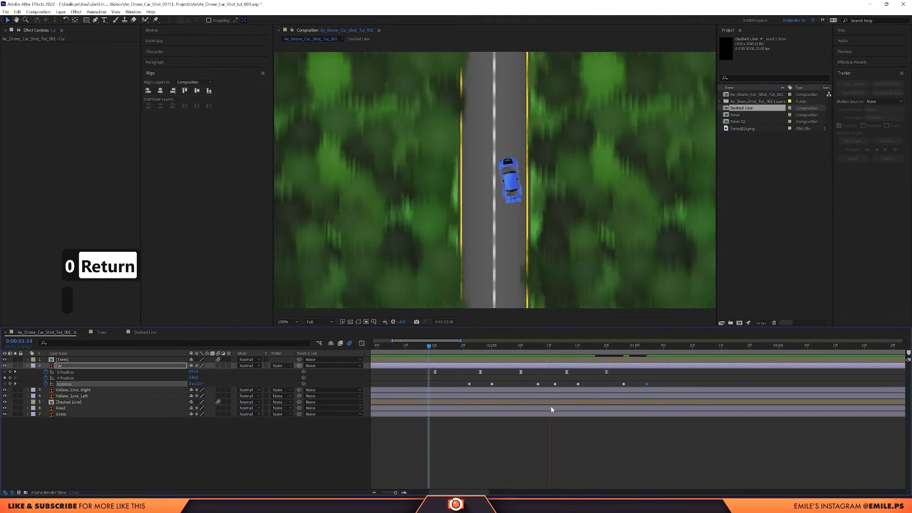
pyautogui.press('space')
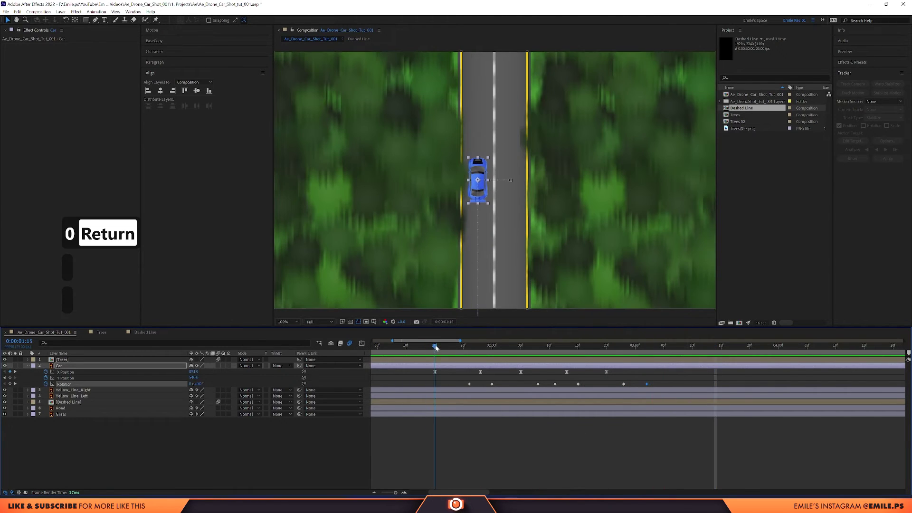
pyautogui.press('space')
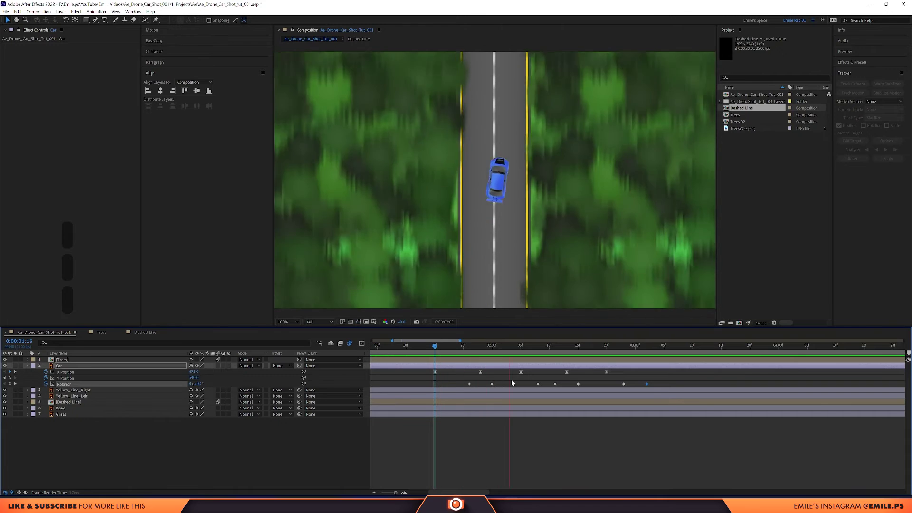
pyautogui.press('space')
pyautogui.moveTo(661, 382); pyautogui.dragTo(431, 387)
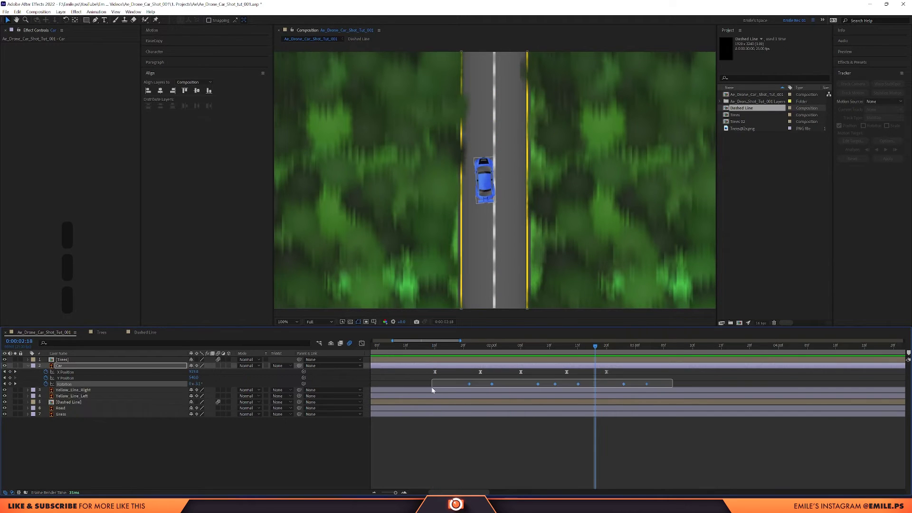
pyautogui.press('F9')
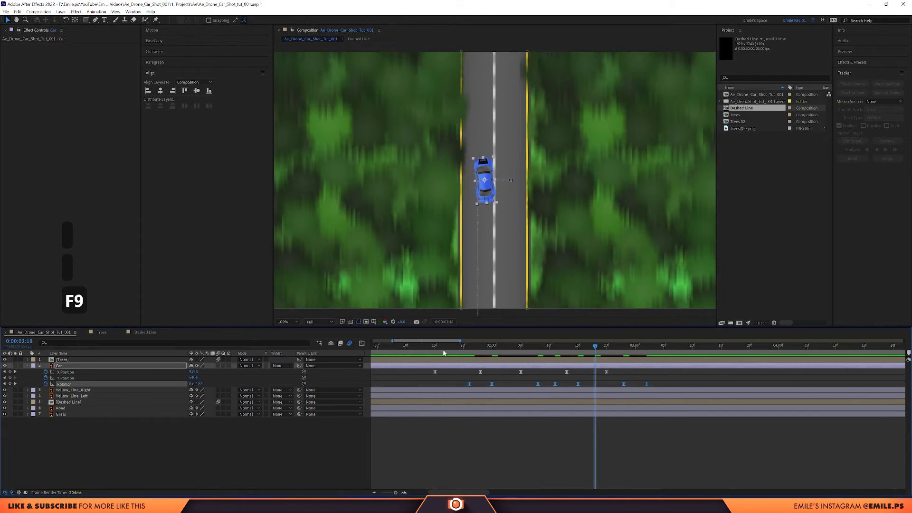
pyautogui.press('space')
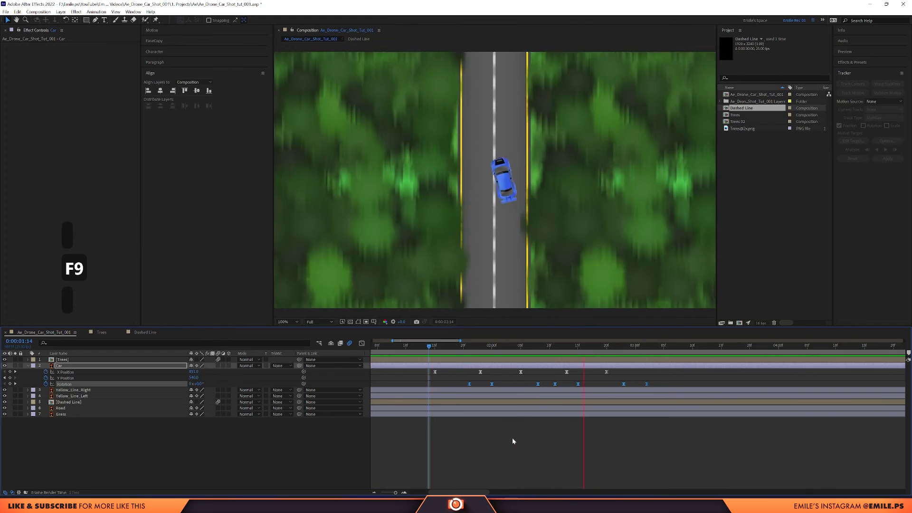
pyautogui.press('space')
# Shift the X Position and Rotation keyframes for Car's return to the left lane about seven frames later and preview
pyautogui.click(567, 372)
pyautogui.moveTo(566, 374); pyautogui.dragTo(602, 376)
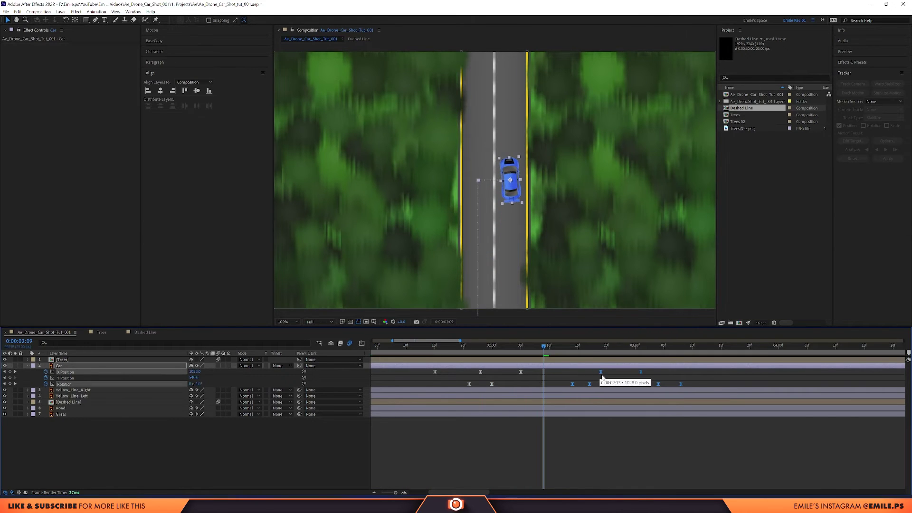
pyautogui.click(451, 347)
pyautogui.press('space')
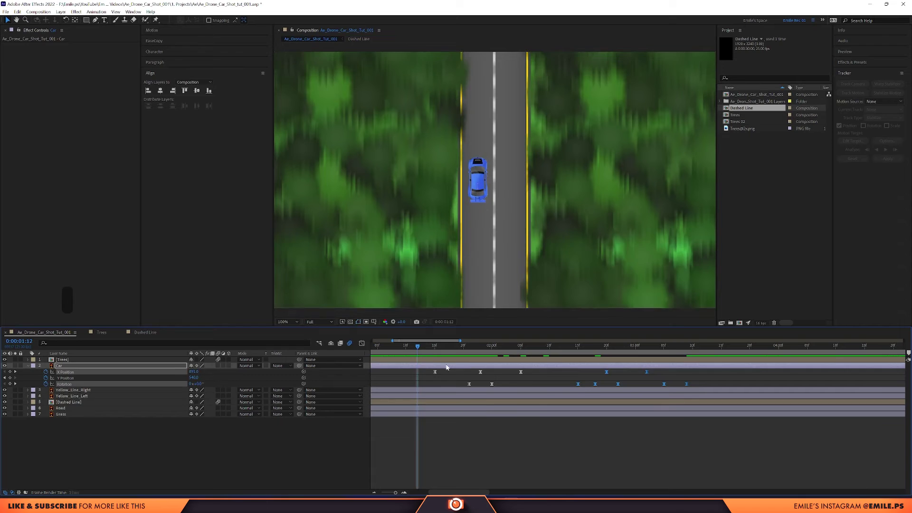
pyautogui.press('space')
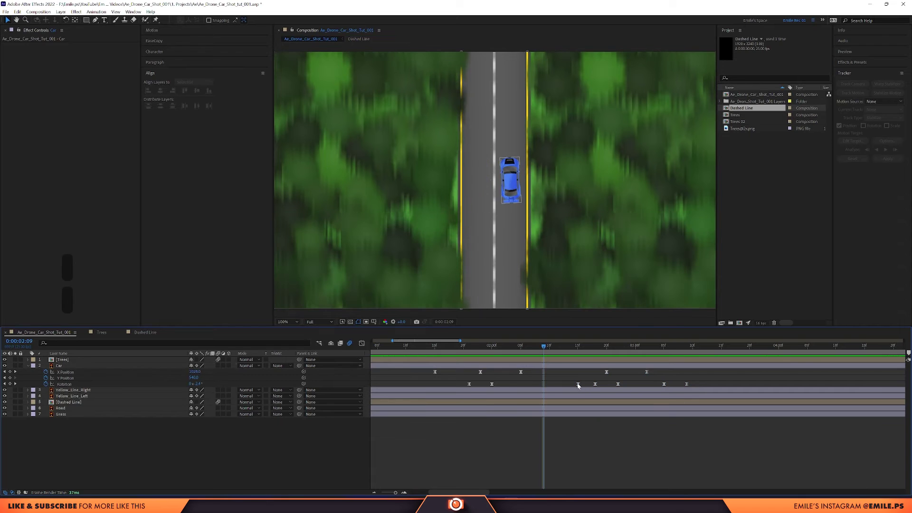
# Move Car's first counterclockwise Rotation keyframe back to 0:00:02:08, set Rotation to 0° at 0:00:02:13, and preview
pyautogui.moveTo(578, 384); pyautogui.dragTo(538, 384)
pyautogui.moveTo(577, 349); pyautogui.dragTo(566, 355)
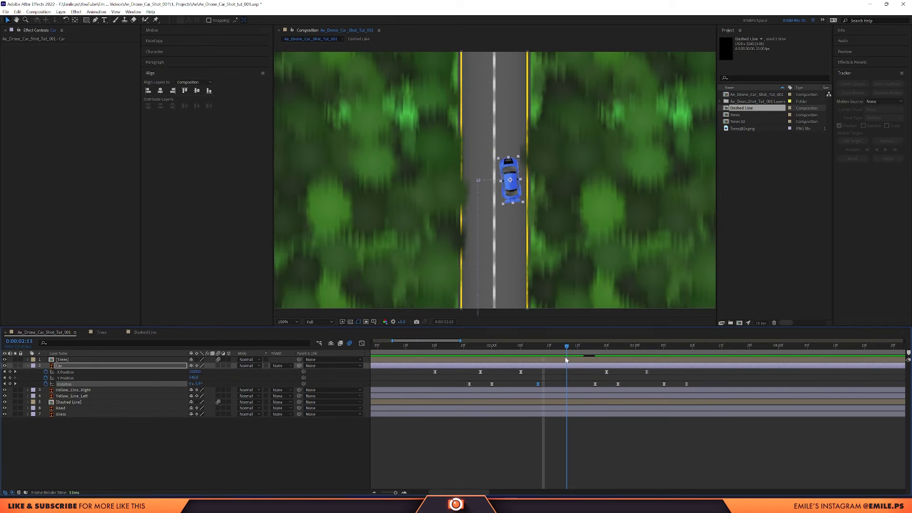
pyautogui.click(195, 383)
pyautogui.write('0')
pyautogui.press('Return')
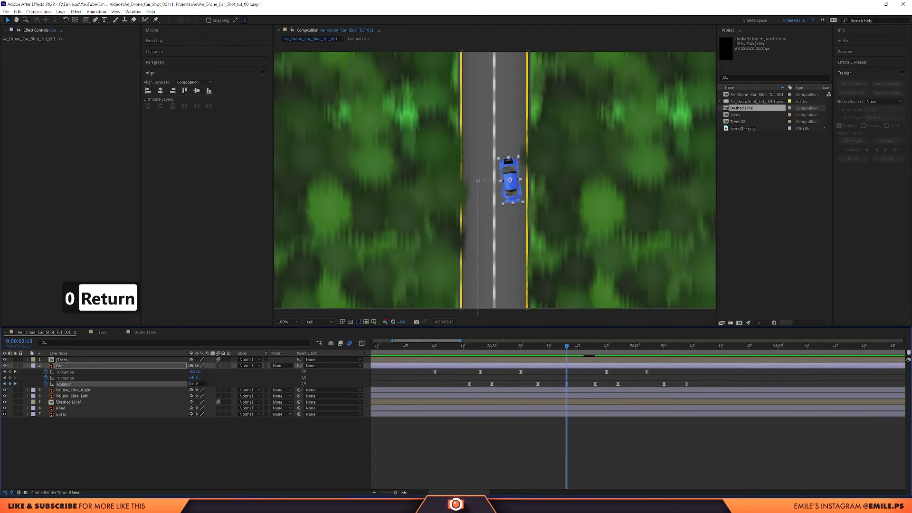
pyautogui.press('space')
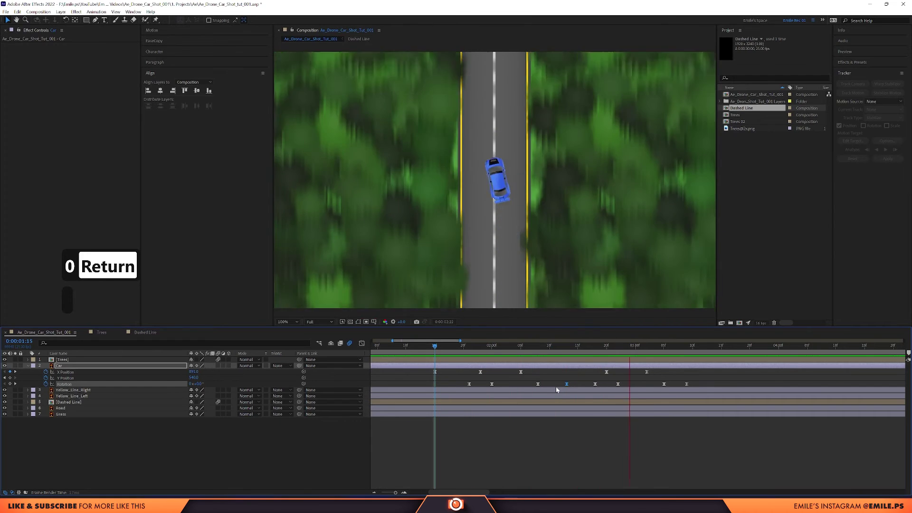
pyautogui.press('space')
pyautogui.press('space')
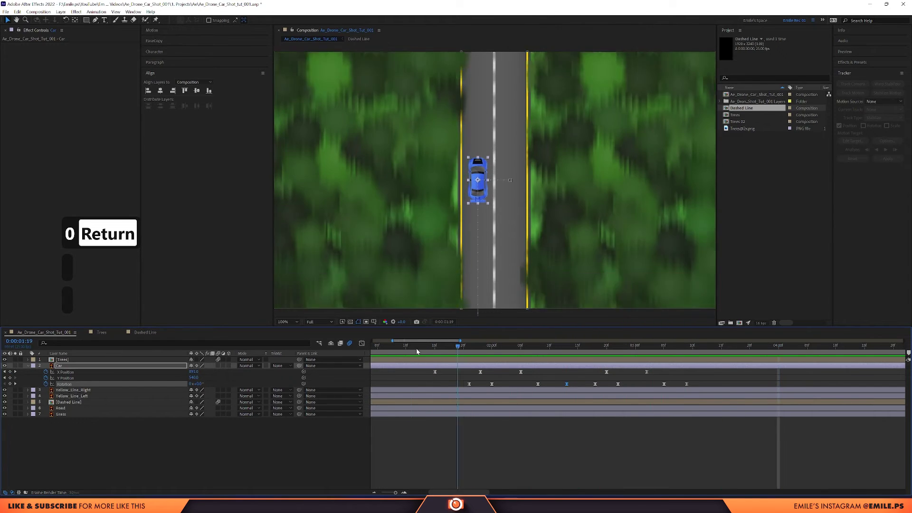
pyautogui.press('space')
# Select all of Car's Rotation keyframes and show their value graph in the Graph Editor
pyautogui.moveTo(703, 381); pyautogui.dragTo(463, 387)
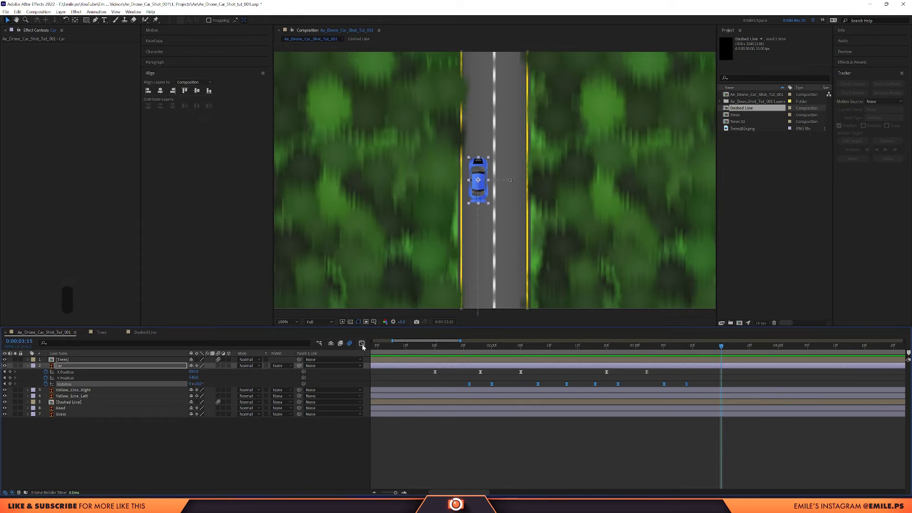
pyautogui.click(362, 344)
pyautogui.rightClick(526, 388)
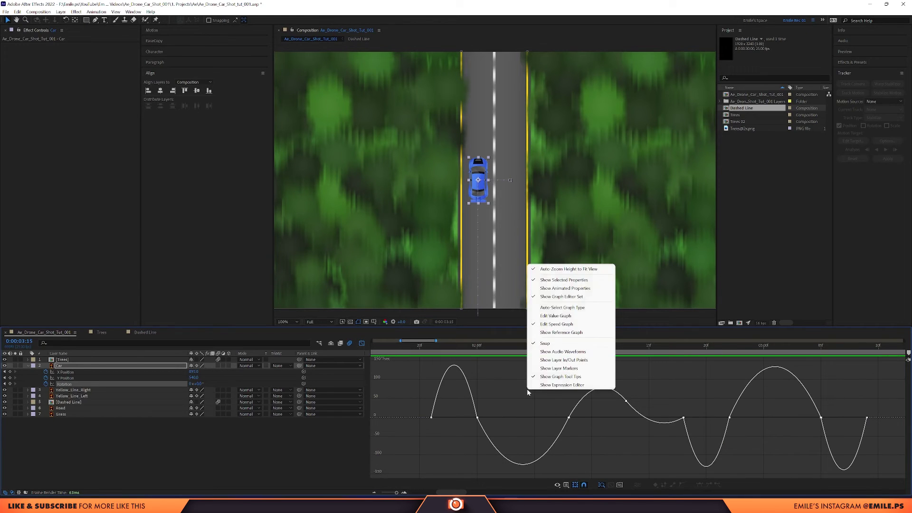
pyautogui.click(551, 316)
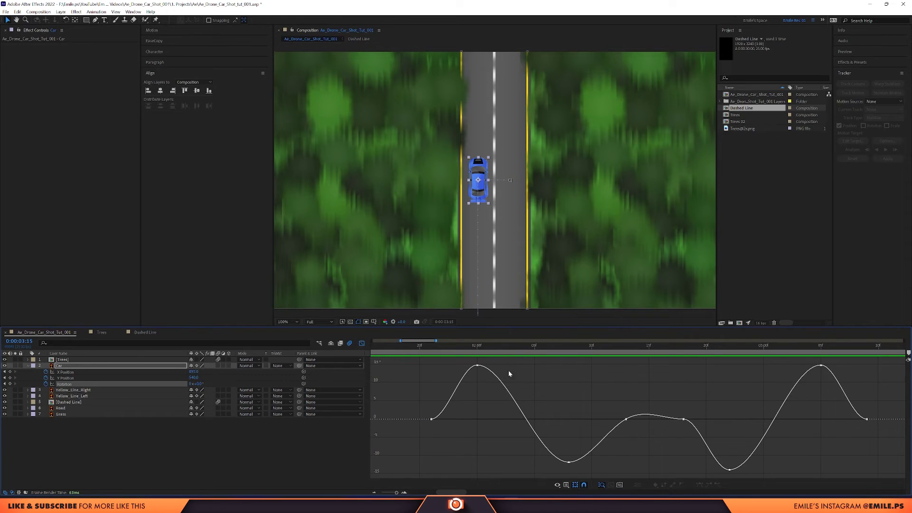
# Adjust the Bézier handles at the peaks and dips of Car's Rotation curve to smooth the turns, and preview
pyautogui.moveTo(493, 375); pyautogui.dragTo(457, 365)
pyautogui.click(569, 462)
pyautogui.moveTo(538, 462); pyautogui.dragTo(530, 461)
pyautogui.moveTo(588, 462); pyautogui.dragTo(602, 463)
pyautogui.moveTo(607, 430); pyautogui.dragTo(602, 433)
pyautogui.click(729, 469)
pyautogui.moveTo(789, 365); pyautogui.dragTo(780, 365)
pyautogui.click(419, 346)
pyautogui.press('space')
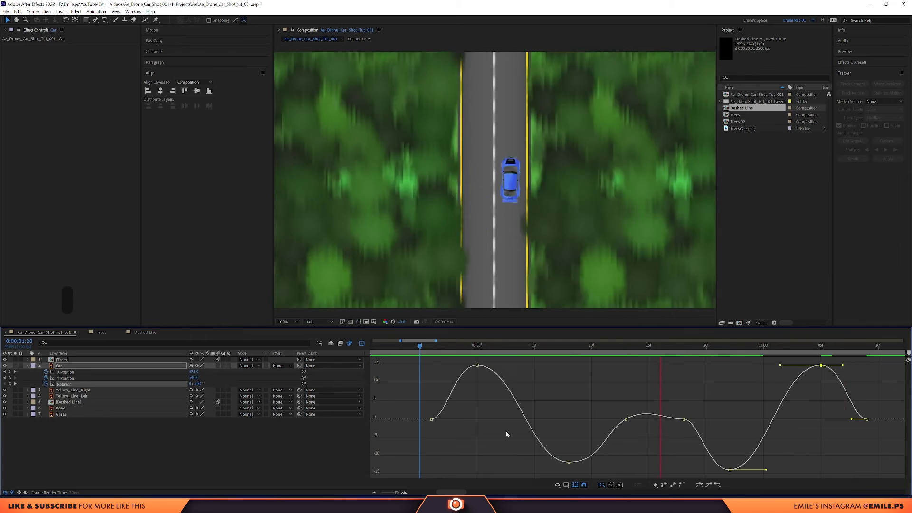
pyautogui.press('space')
# Shorten the handles at the last peak of Car's Rotation curve and preview the whole drive
pyautogui.hscroll(-5, 475, 404)
pyautogui.moveTo(428, 365); pyautogui.dragTo(433, 365)
pyautogui.scroll(-8, 480, 406)
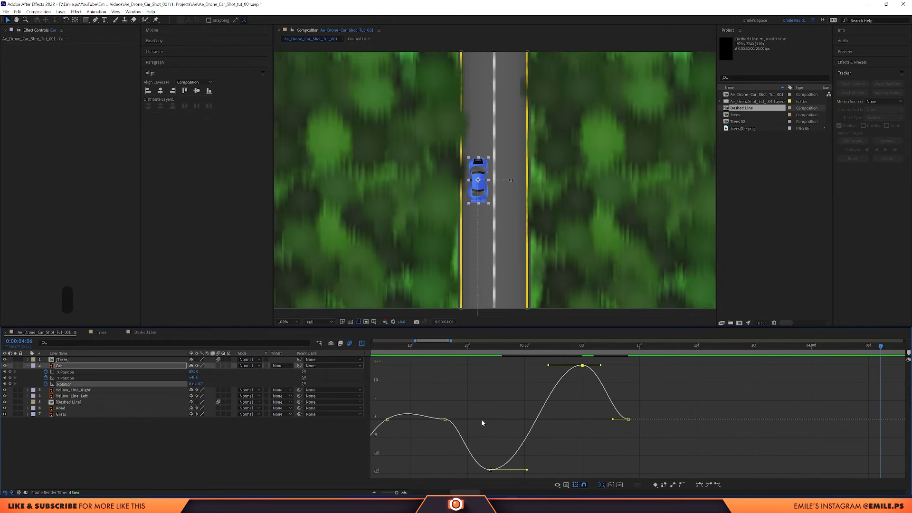
pyautogui.click(448, 346)
pyautogui.press('space')
pyautogui.press('space')
pyautogui.scroll(6, 546, 371)
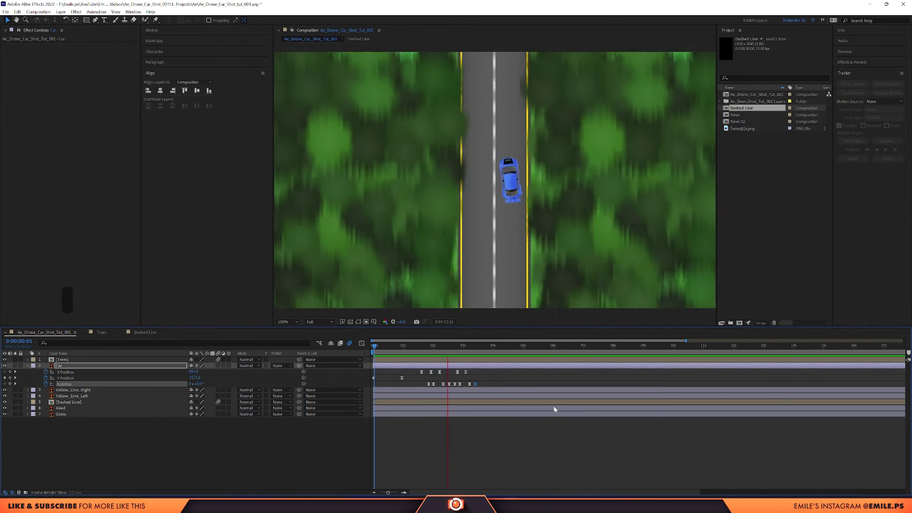
pyautogui.press('space')
# Add a Y Position keyframe to Car at 0:00:03:18 and keyframe the car up out of the frame about a second later
pyautogui.moveTo(439, 345); pyautogui.dragTo(485, 347)
pyautogui.click(494, 374)
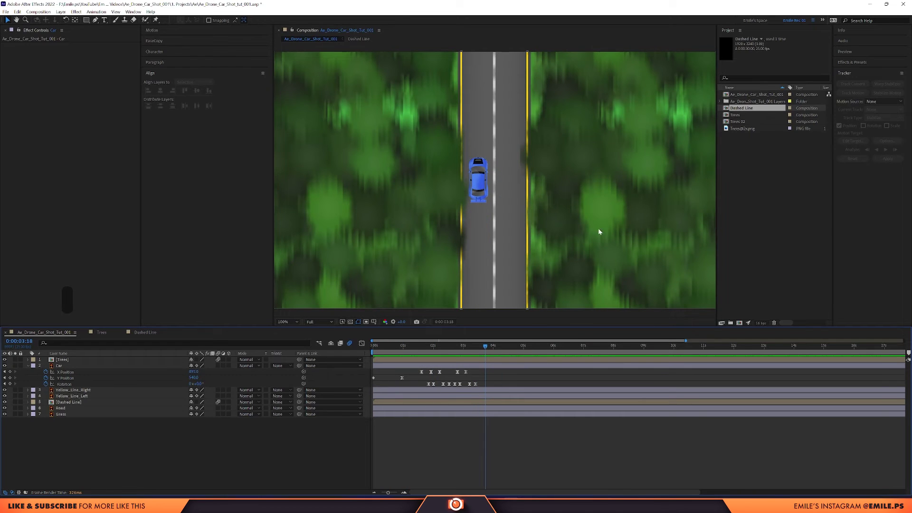
pyautogui.scroll(-2, 497, 90)
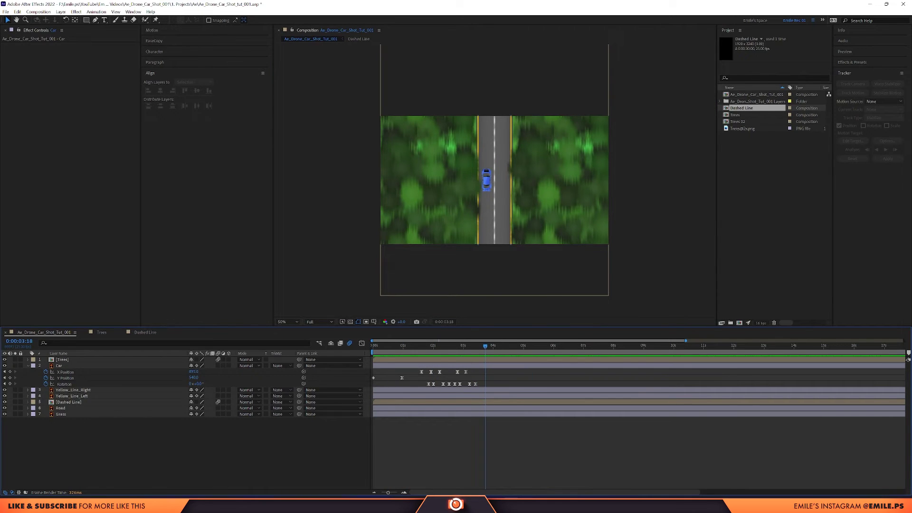
pyautogui.click(9, 378)
pyautogui.click(487, 347)
pyautogui.moveTo(486, 347); pyautogui.dragTo(495, 348)
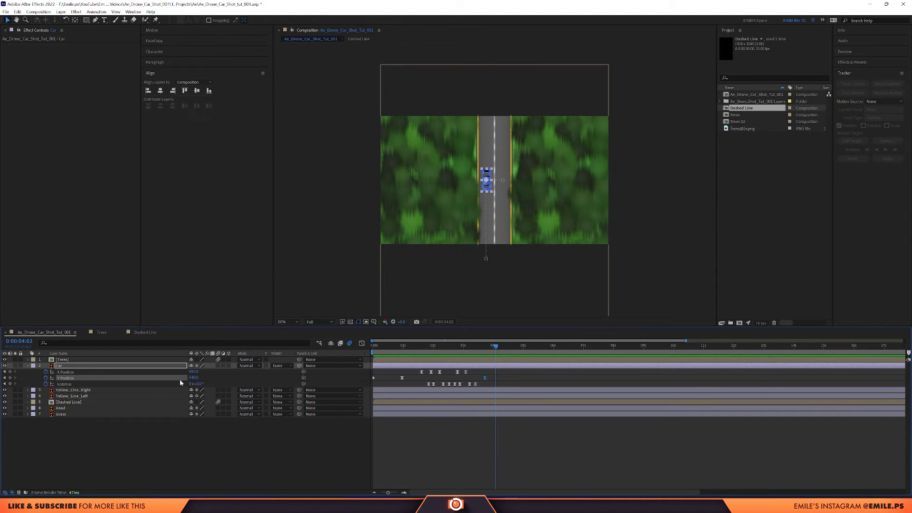
pyautogui.moveTo(193, 377); pyautogui.dragTo(163, 375)
pyautogui.moveTo(87, 381); pyautogui.dragTo(75, 382)
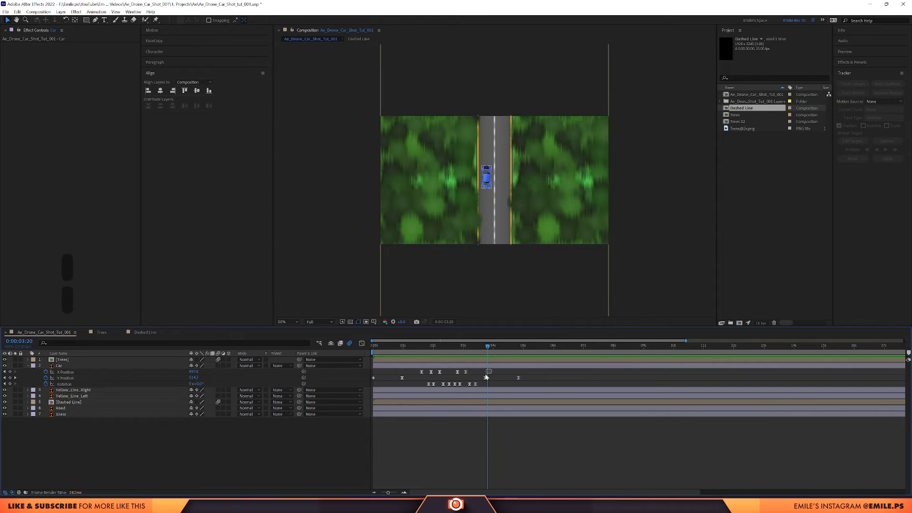
# Lengthen the outgoing handle of Car's 0:00:03:18 Y Position keyframe in the Graph Editor for a more gradual departure
pyautogui.click(485, 378)
pyautogui.click(362, 343)
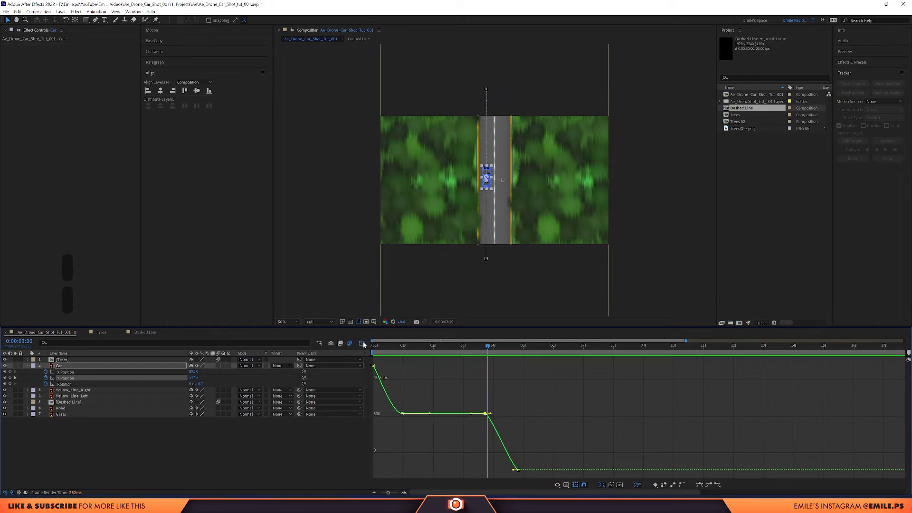
pyautogui.moveTo(490, 413); pyautogui.dragTo(498, 413)
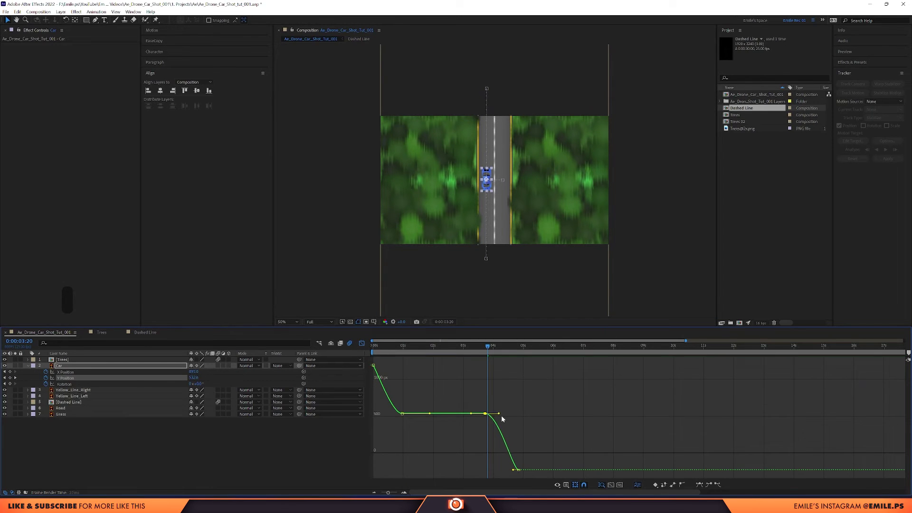
# Preview the car's departure from just before its exit, and replay the whole drive from the first frame
pyautogui.click(469, 351)
pyautogui.press('space')
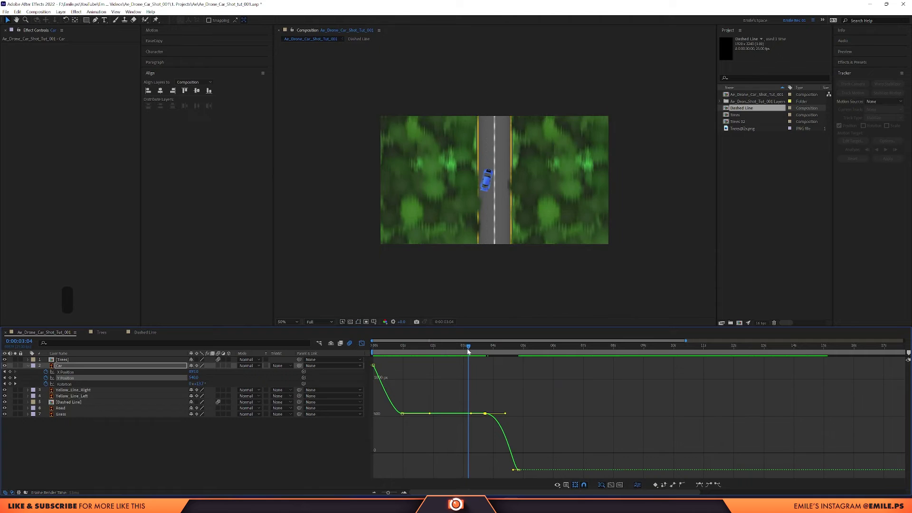
pyautogui.press('space')
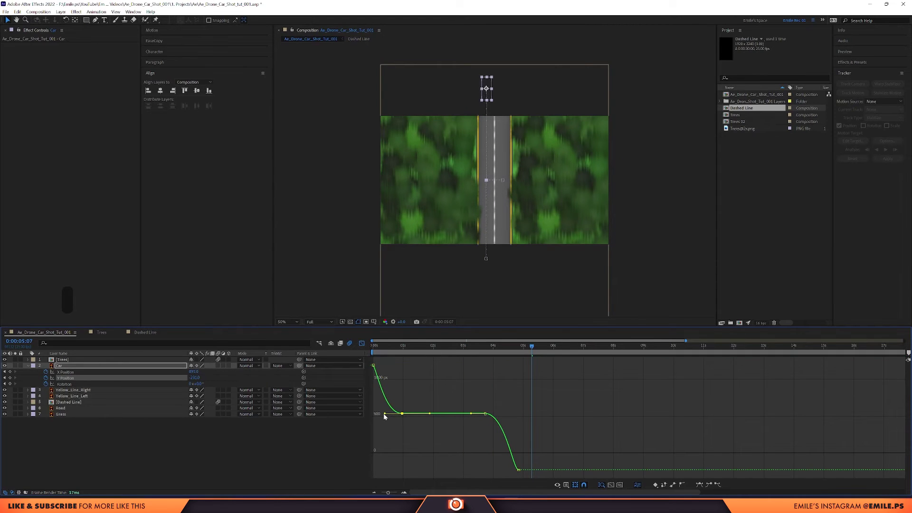
pyautogui.moveTo(388, 344); pyautogui.dragTo(352, 343)
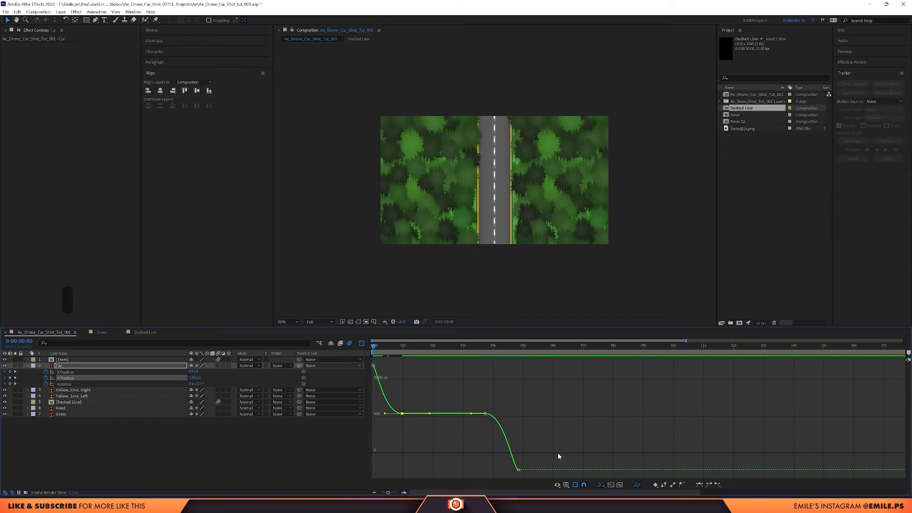
pyautogui.press('space')
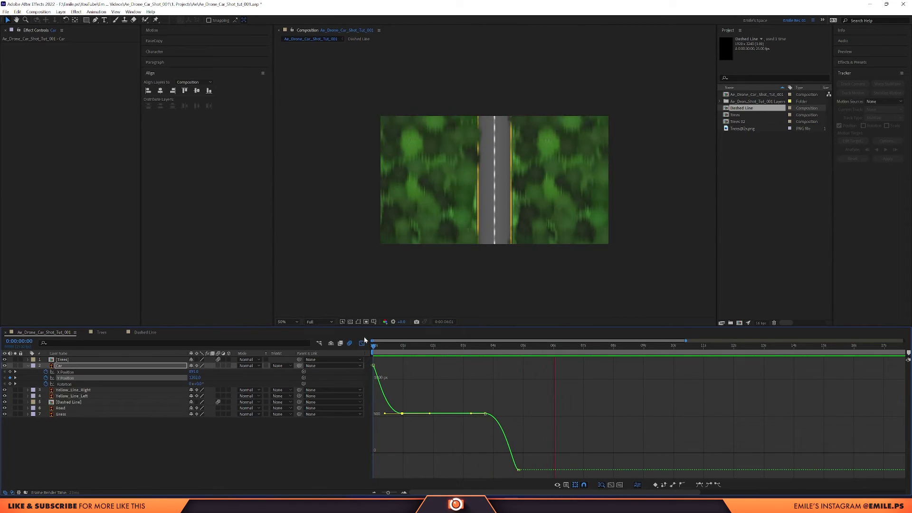
# Switch from the Graph Editor to the layer bars, end the work area at 0:00:04:21 and preview the shortened range
pyautogui.click(363, 343)
pyautogui.scroll(-4, 535, 393)
pyautogui.moveTo(455, 350); pyautogui.dragTo(458, 352)
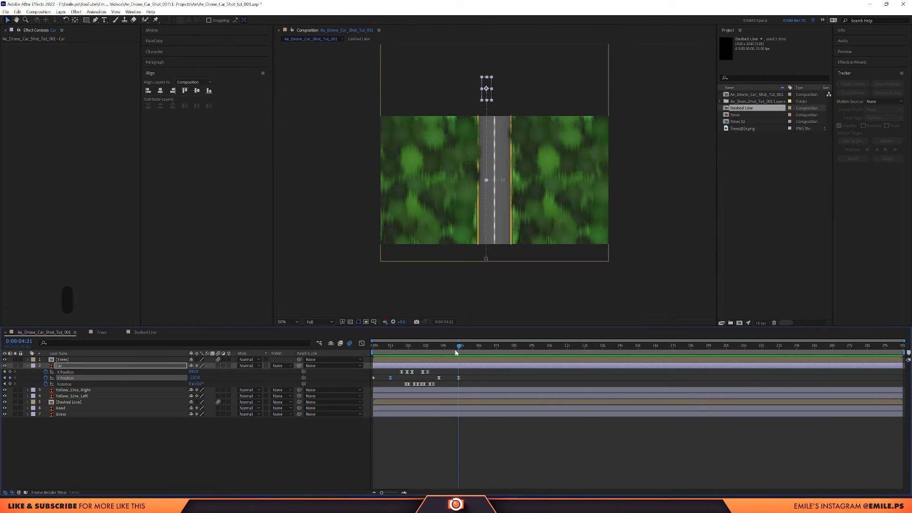
pyautogui.press('n')
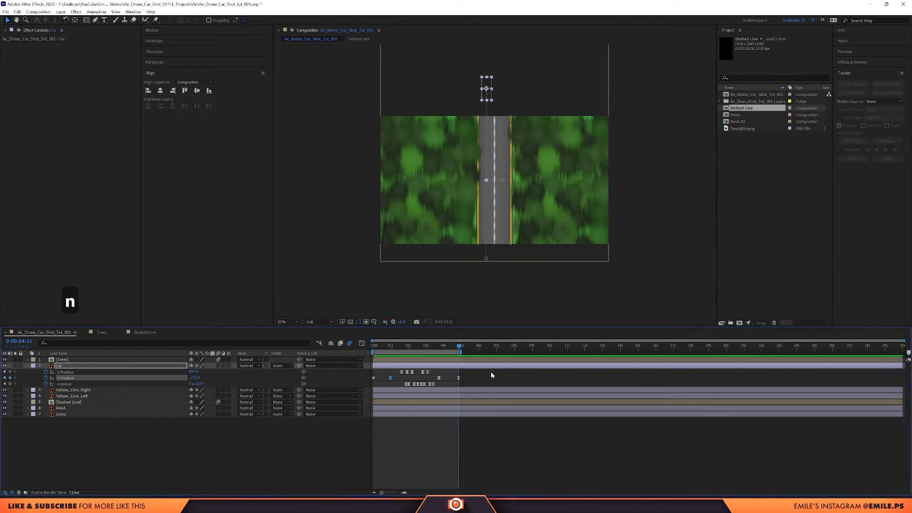
pyautogui.press('0')
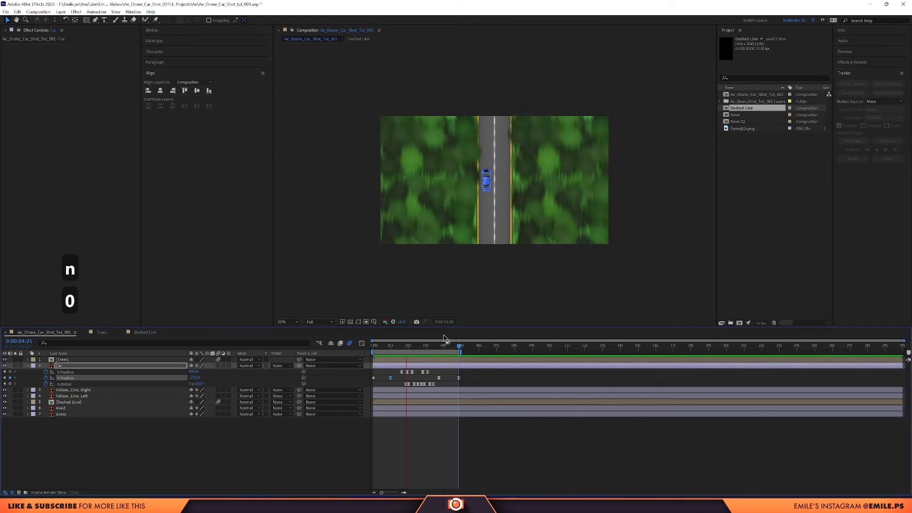
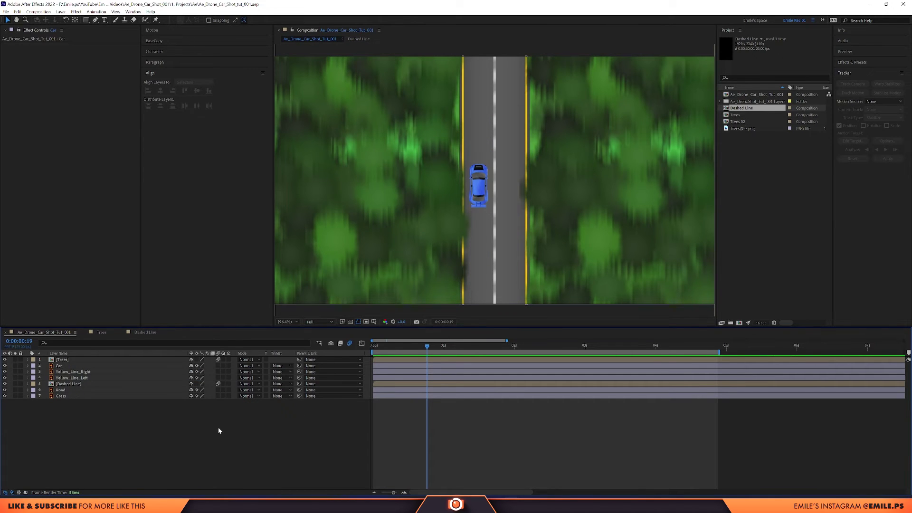
# Add a two-node camera with the 35mm preset above the Trees layer
pyautogui.click(73, 360)
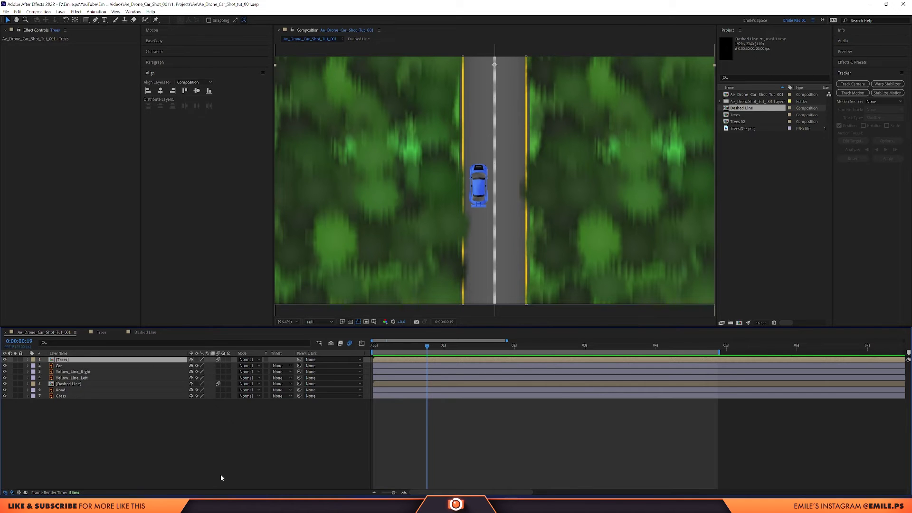
pyautogui.hotkey('ctrl', 'alt', 'shift', 'c')
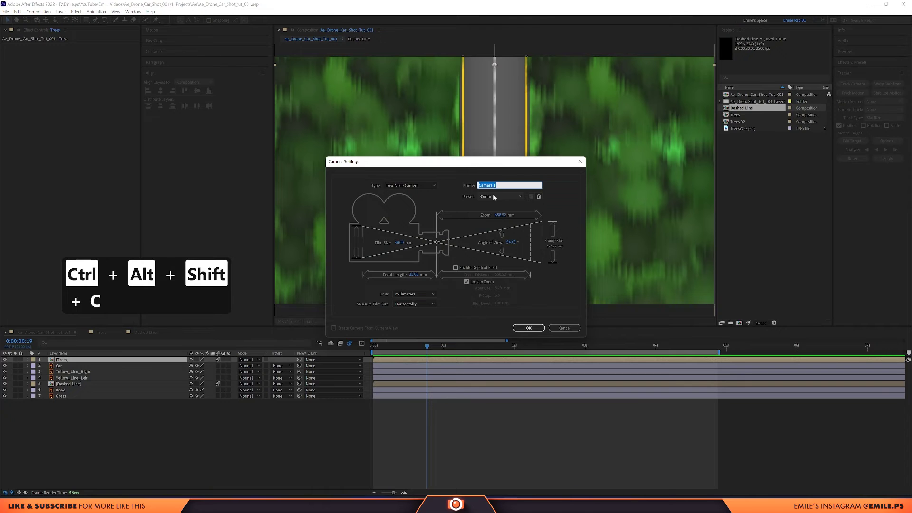
pyautogui.click(528, 327)
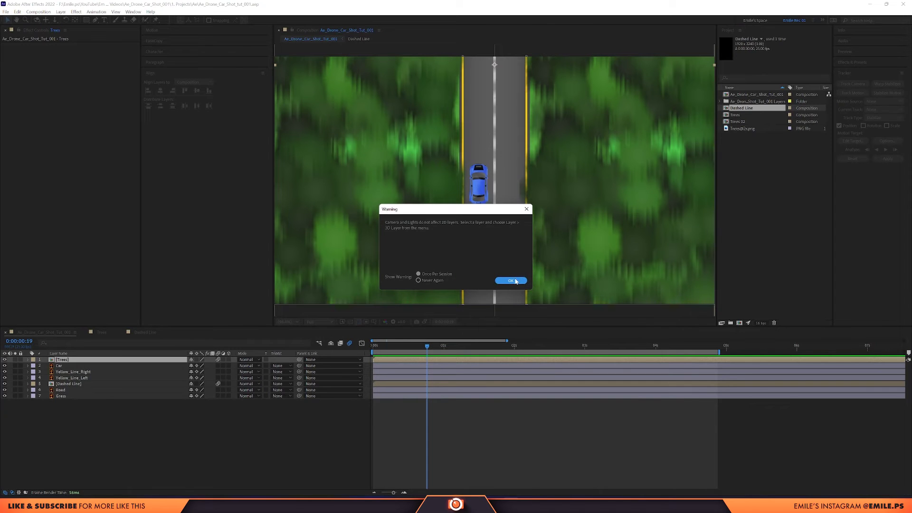
pyautogui.click(511, 281)
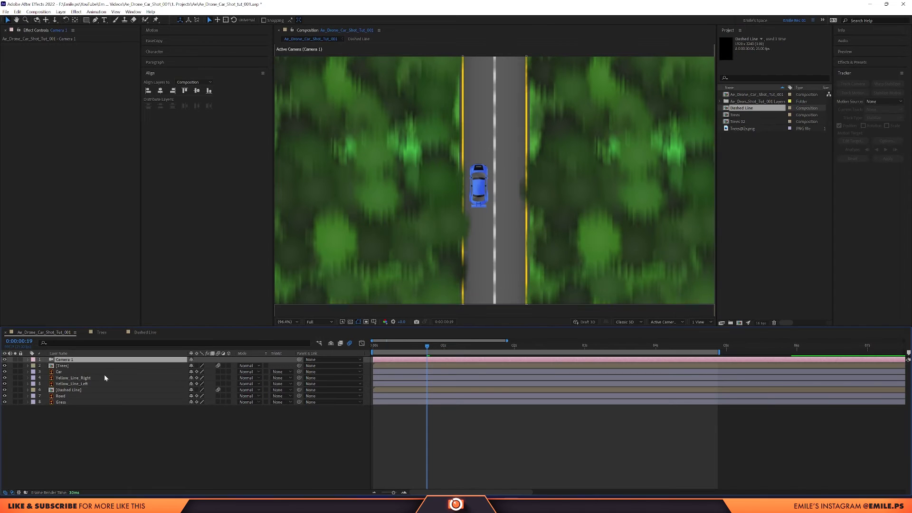
# Make all layers from Trees to Grass 3D and disable motion blur for the composition
pyautogui.click(70, 365)
pyautogui.keyDown('shift'); pyautogui.click(70, 400); pyautogui.keyUp('shift')
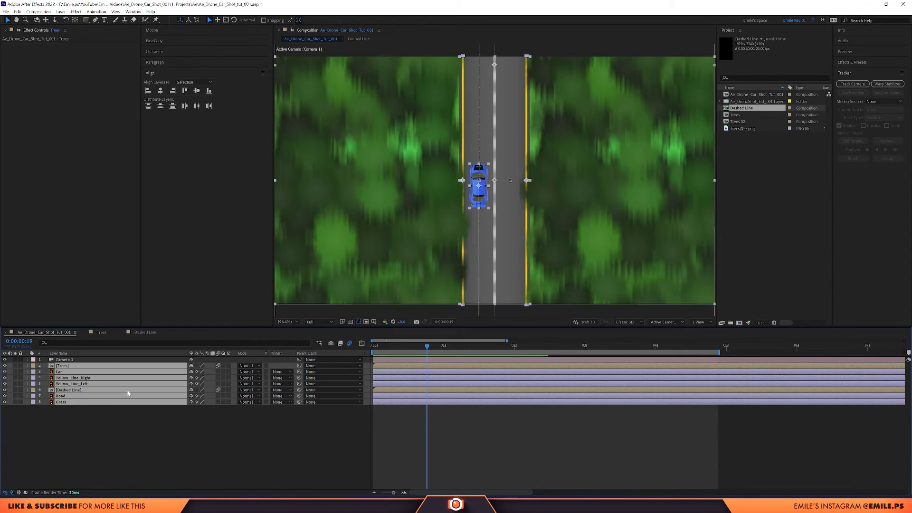
pyautogui.click(229, 366)
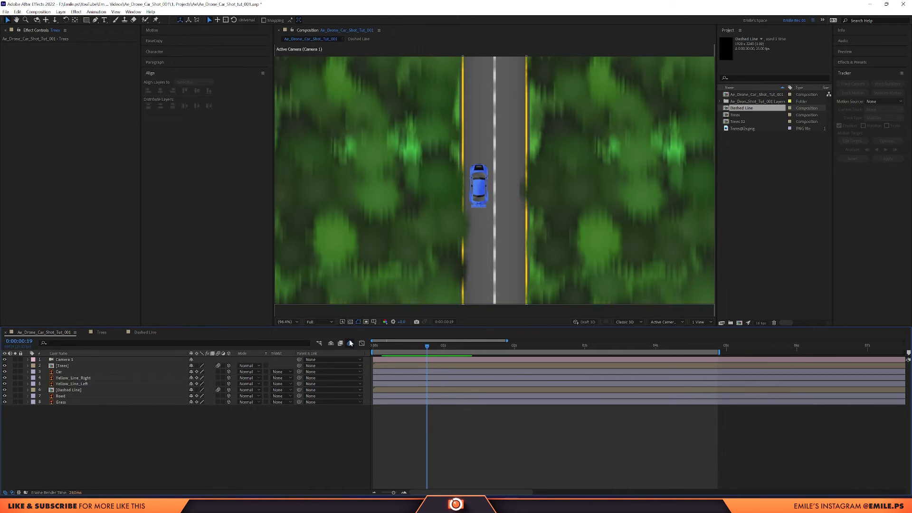
pyautogui.click(350, 343)
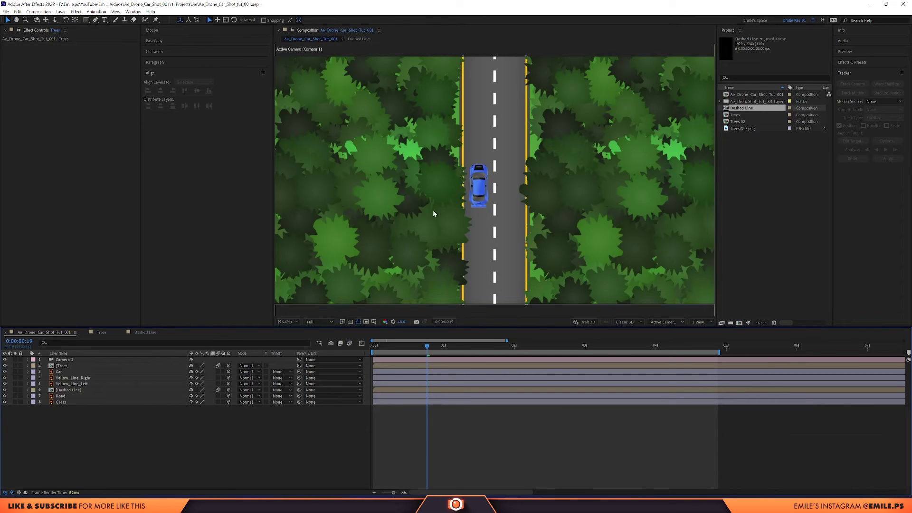
# Raise the Trees layer toward the camera by setting its Z Position to about -254
pyautogui.click(62, 366)
pyautogui.press('p')
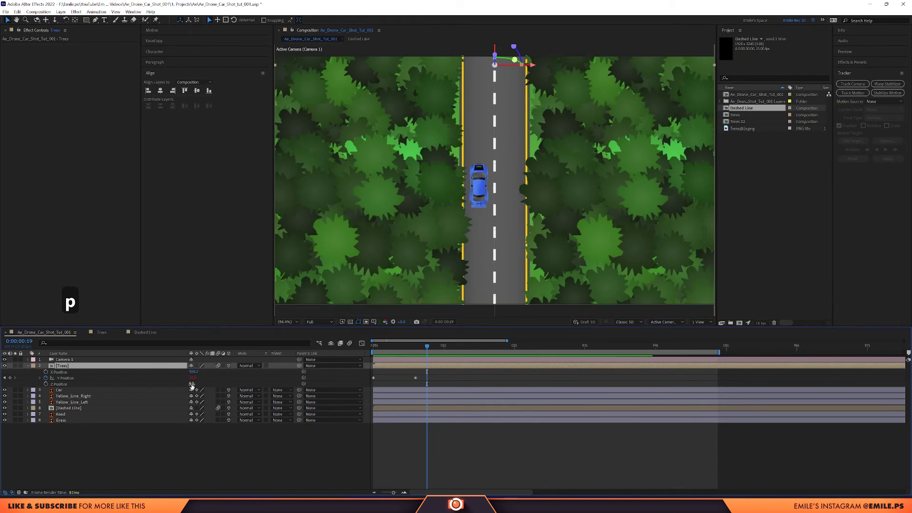
pyautogui.moveTo(193, 386); pyautogui.dragTo(196, 386)
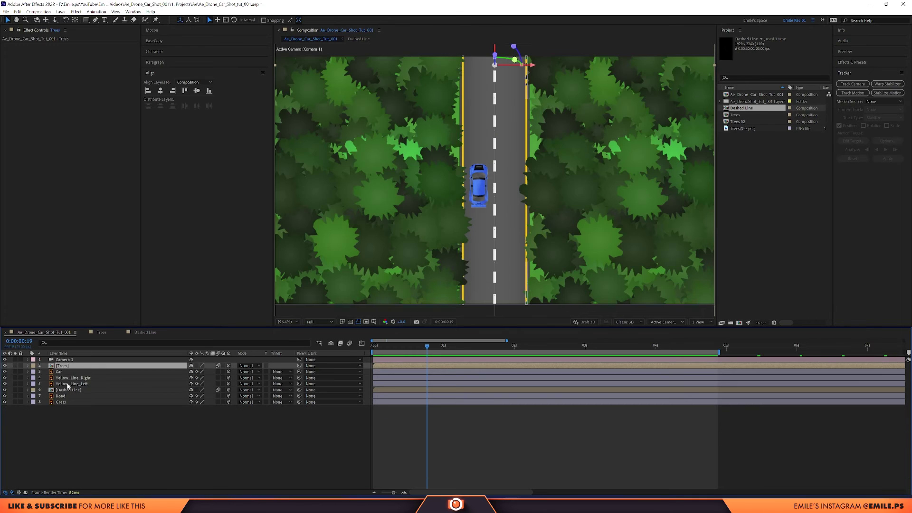
pyautogui.press('p')
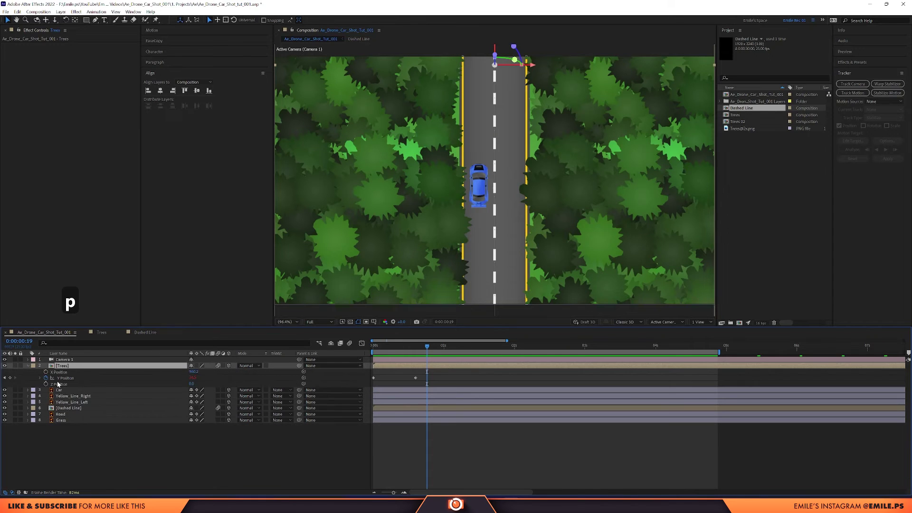
pyautogui.click(63, 384)
pyautogui.click(210, 383)
pyautogui.moveTo(192, 384); pyautogui.dragTo(135, 387)
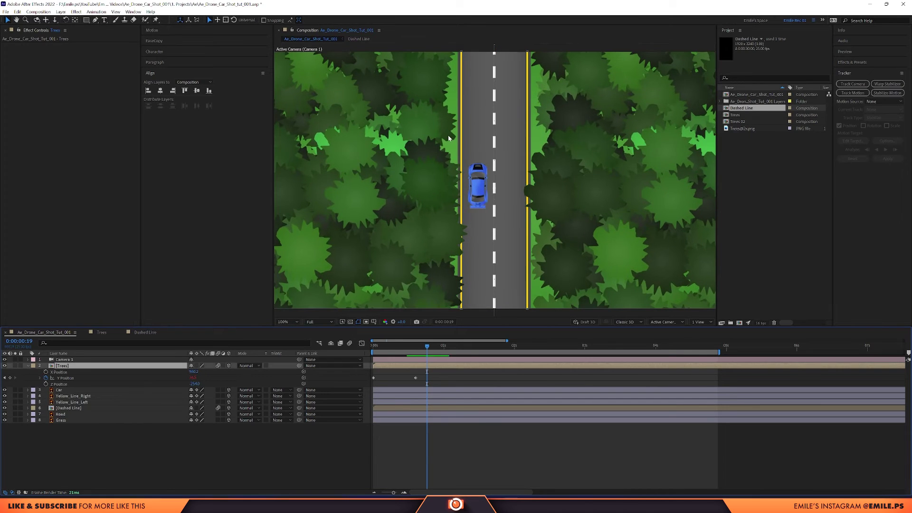
# Try dollying the camera in and out over the road to check the depth between trees and ground
pyautogui.press('c')
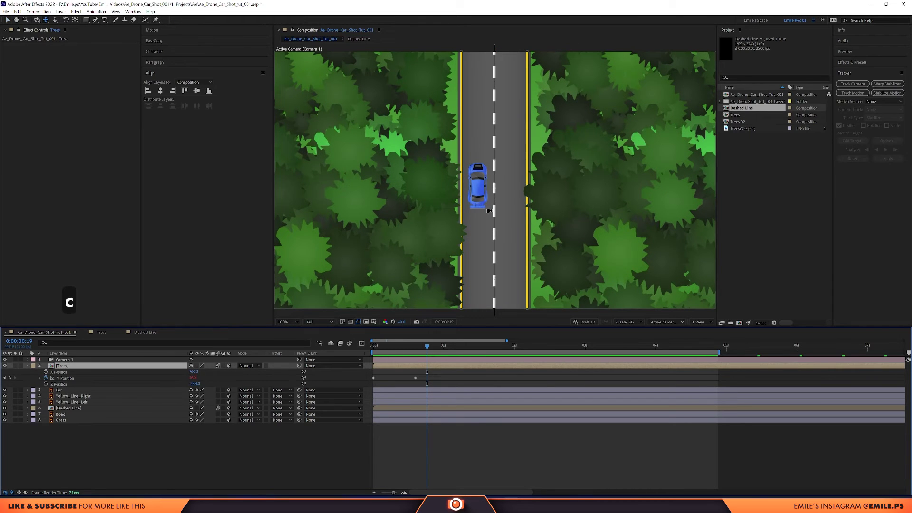
pyautogui.scroll(5, 489, 211)
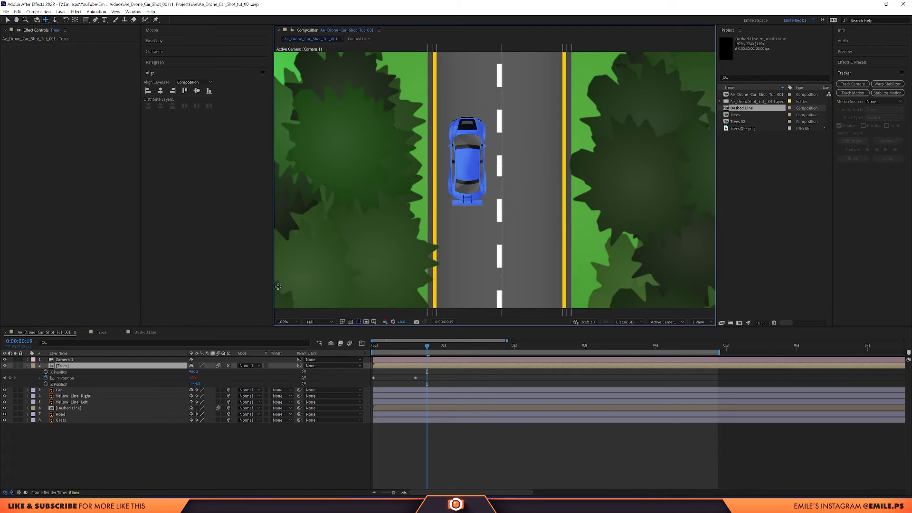
pyautogui.moveTo(482, 183); pyautogui.dragTo(477, 224)
pyautogui.moveTo(526, 202); pyautogui.dragTo(522, 141)
# Separate the dimensions of Camera 1's Position and start keyframing its Z Position
pyautogui.press('p')
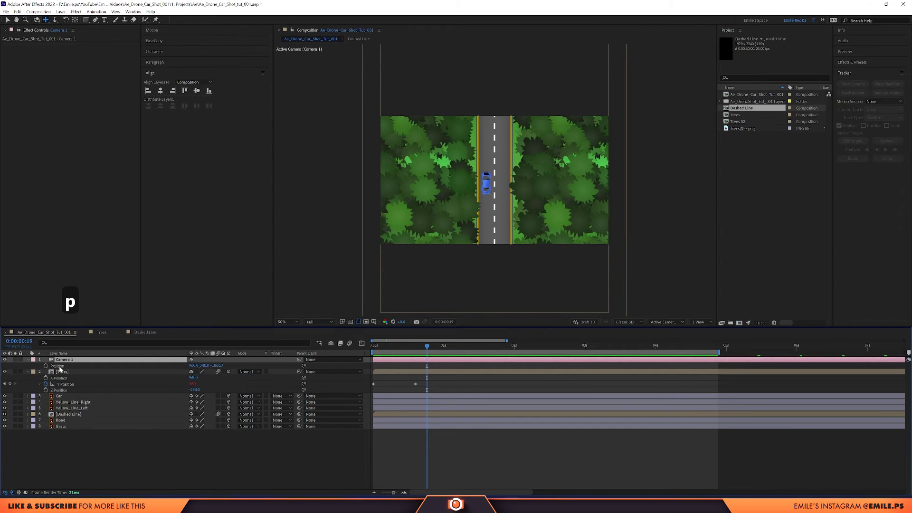
pyautogui.rightClick(59, 369)
pyautogui.click(78, 384)
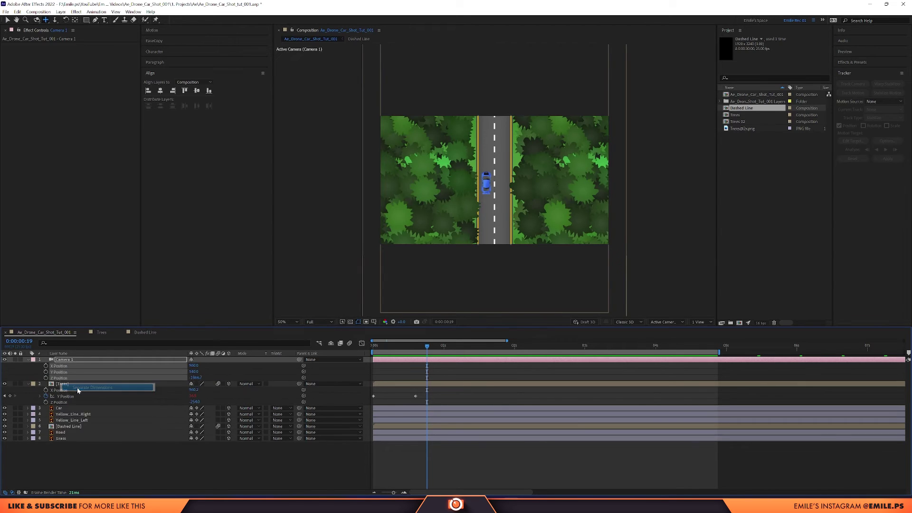
pyautogui.click(68, 443)
pyautogui.click(45, 378)
# Reveal Car's keyframes, move the camera's Z keyframe to the first frame and keyframe Z to about -1200 near one second
pyautogui.click(63, 408)
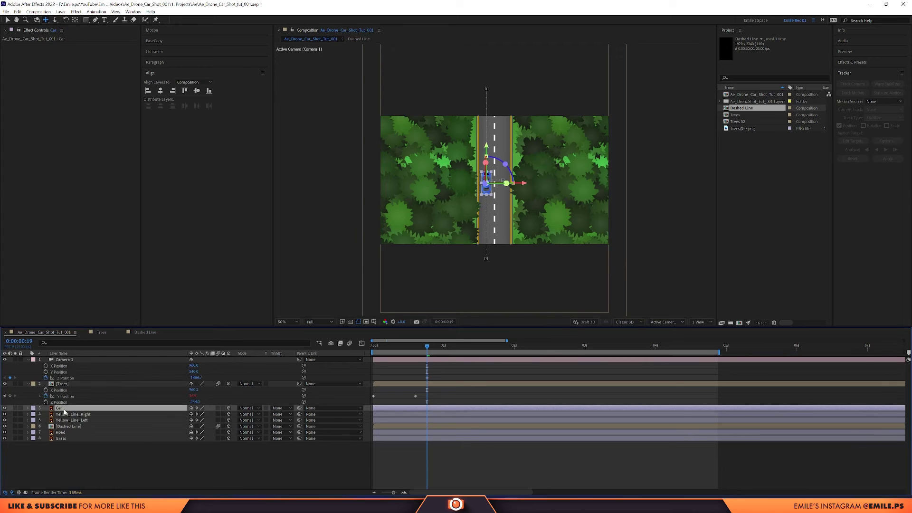
pyautogui.press('u')
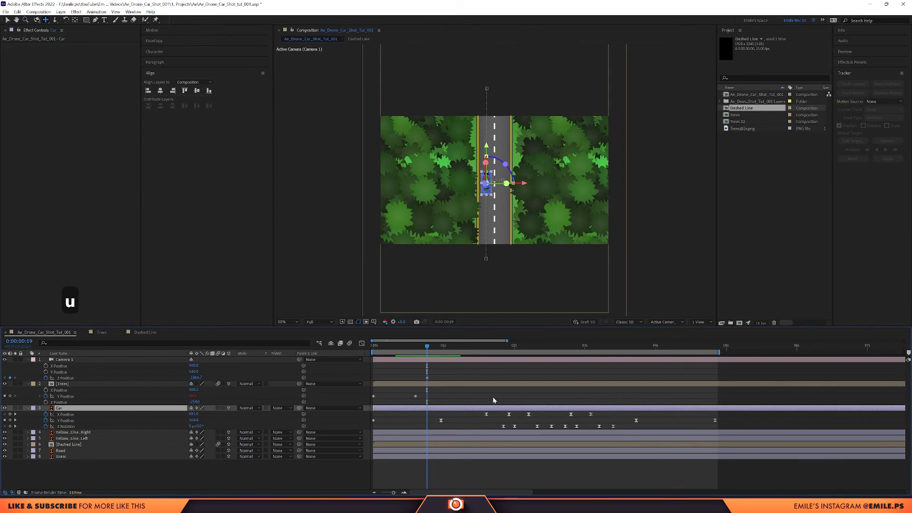
pyautogui.moveTo(426, 378); pyautogui.dragTo(398, 378)
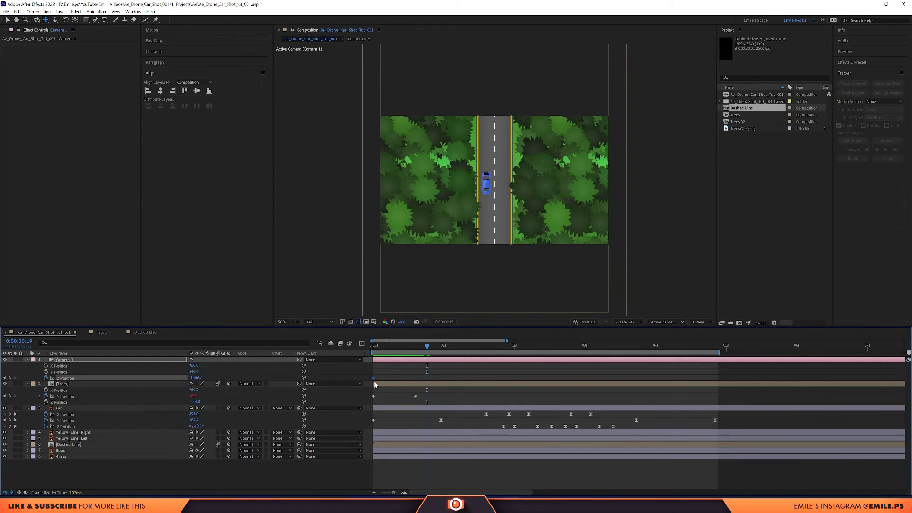
pyautogui.moveTo(377, 348); pyautogui.dragTo(441, 351)
pyautogui.moveTo(196, 378); pyautogui.dragTo(283, 376)
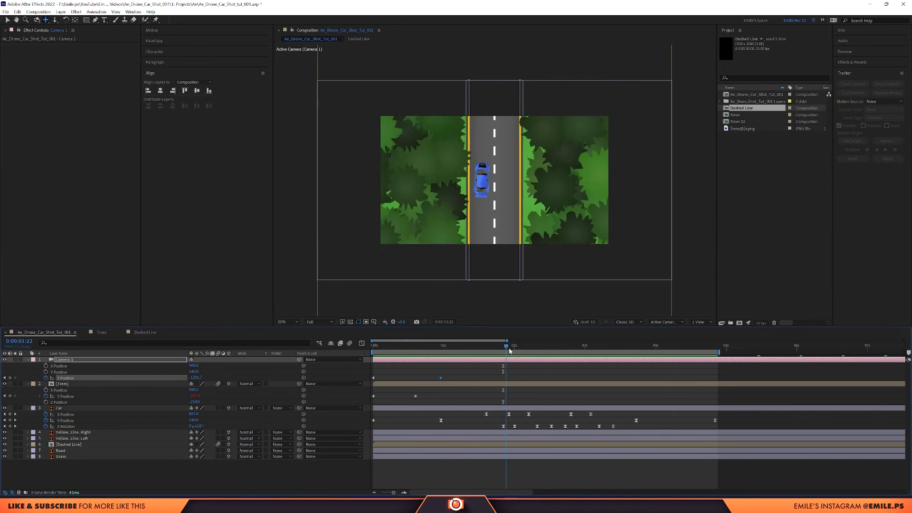
# Hold the camera's Z Position until 0:00:01:15, pull it back to about -1610 at 0:00:02:08 and hold until 0:00:02:18
pyautogui.moveTo(509, 350); pyautogui.dragTo(489, 356)
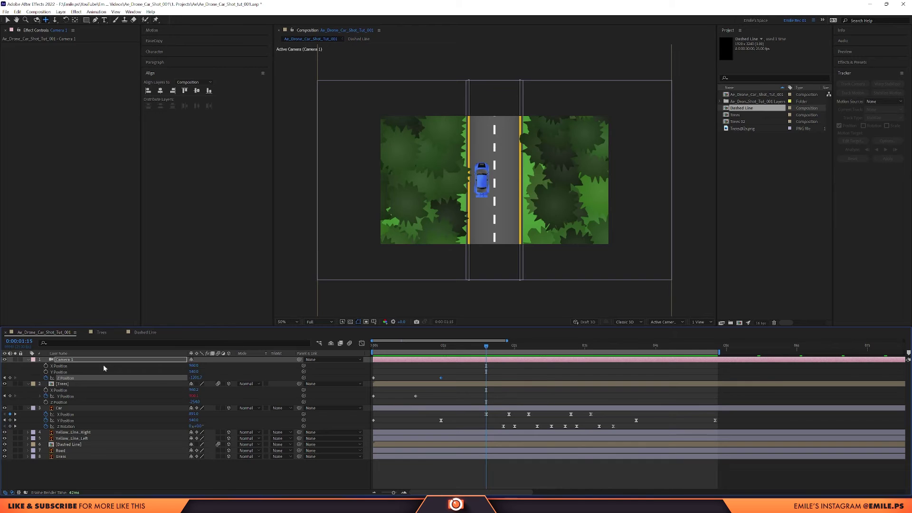
pyautogui.click(10, 378)
pyautogui.moveTo(486, 350); pyautogui.dragTo(535, 350)
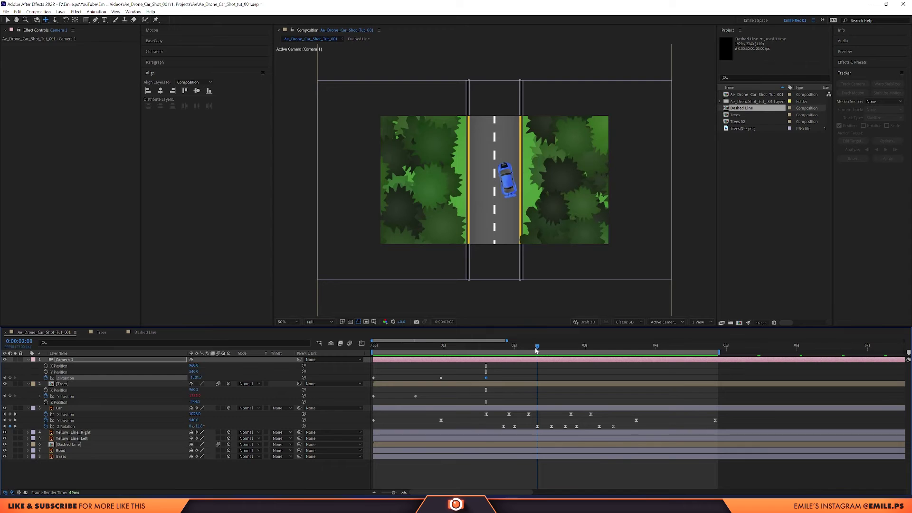
pyautogui.moveTo(193, 377); pyautogui.dragTo(54, 384)
pyautogui.moveTo(537, 349); pyautogui.dragTo(563, 357)
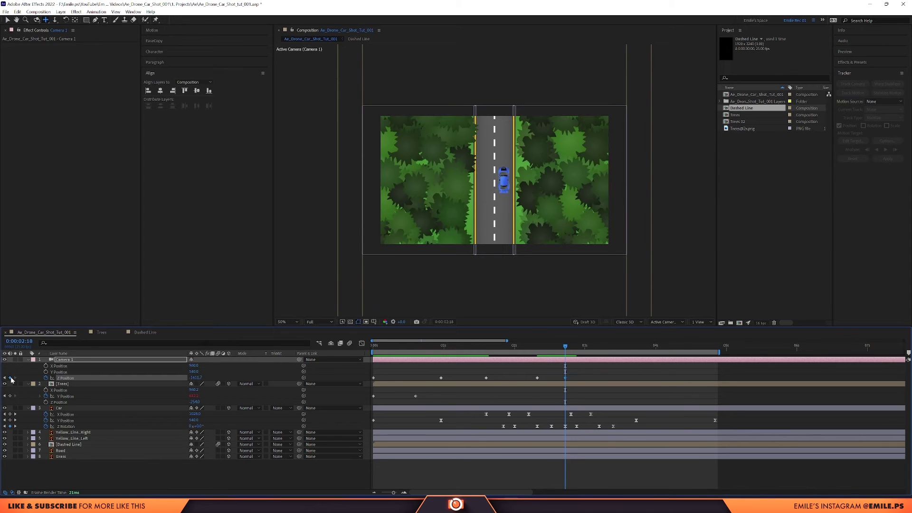
# Keyframe the camera's Z Position to about -970 at 0:00:03:10 and apply Easy Ease to all its Z keyframes
pyautogui.moveTo(566, 347); pyautogui.dragTo(613, 350)
pyautogui.moveTo(191, 378); pyautogui.dragTo(422, 380)
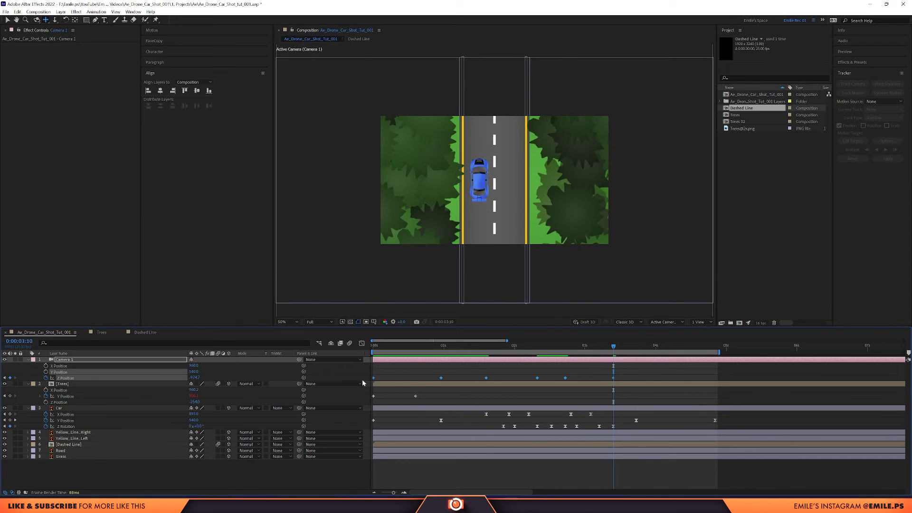
pyautogui.press('F9')
pyautogui.click(588, 367)
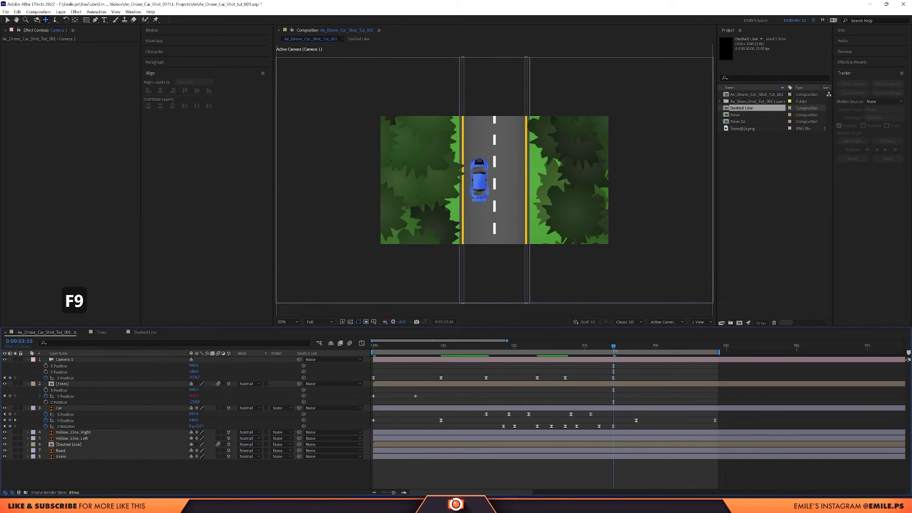
# Copy the camera's first Z Position keyframe to 0:00:04:21 and return to the first frame
pyautogui.moveTo(386, 374); pyautogui.dragTo(346, 378)
pyautogui.hotkey('ctrl', 'c')
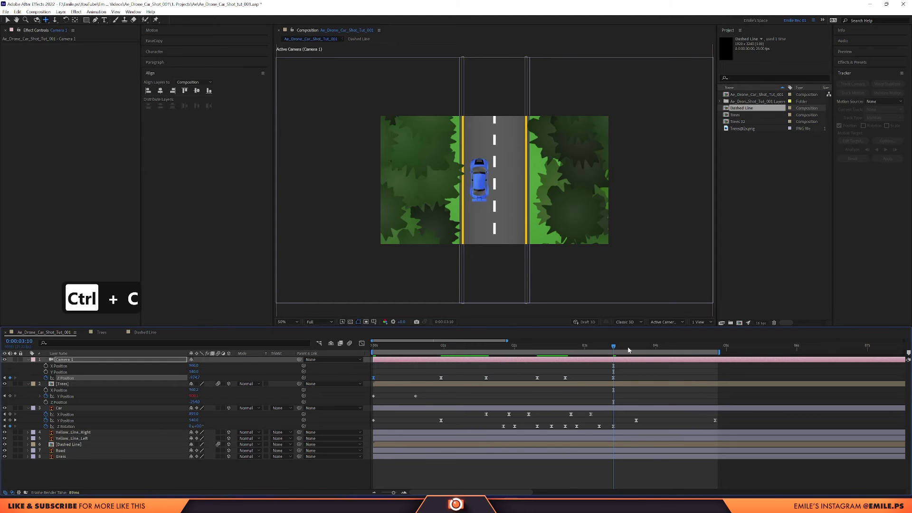
pyautogui.moveTo(631, 352); pyautogui.dragTo(711, 352)
pyautogui.hotkey('ctrl', 'v')
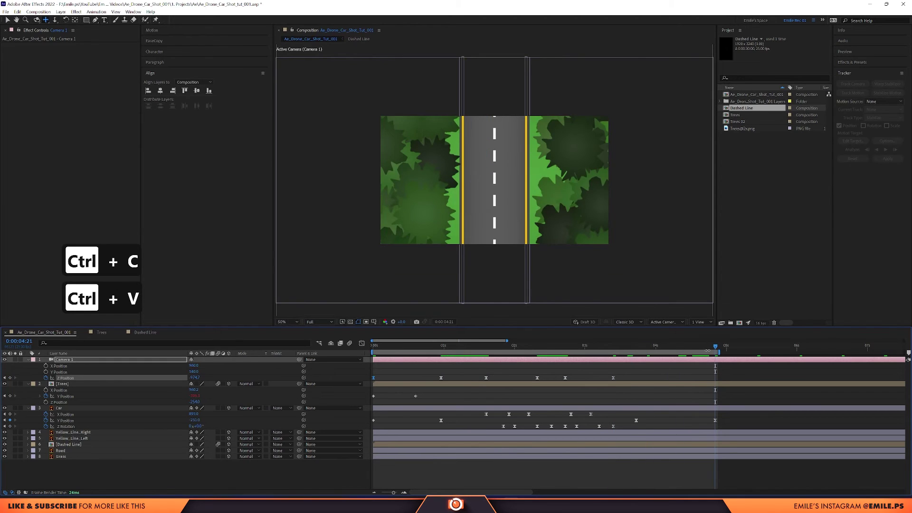
pyautogui.press('Home')
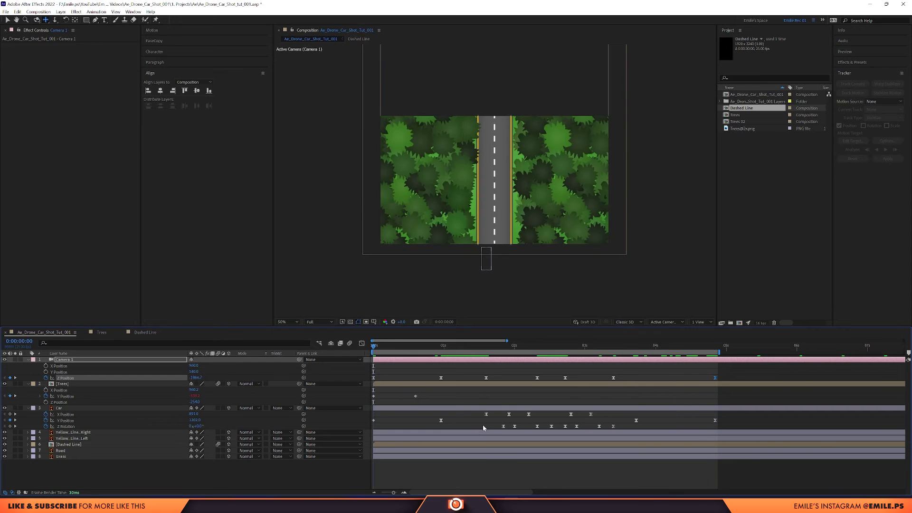
# Preview the animation and copy the camera's Z Position keyframe at 0:00:03:10 to 0:00:03:21
pyautogui.press('0')
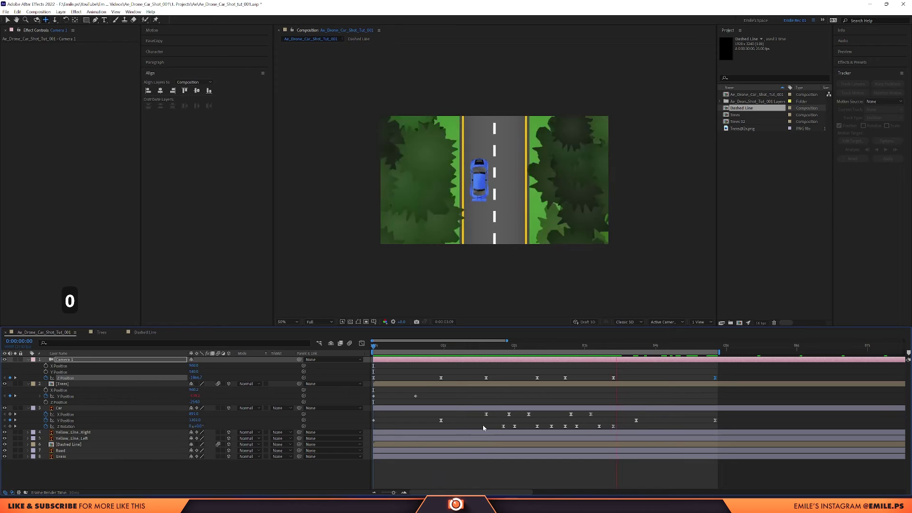
pyautogui.moveTo(623, 369); pyautogui.dragTo(596, 381)
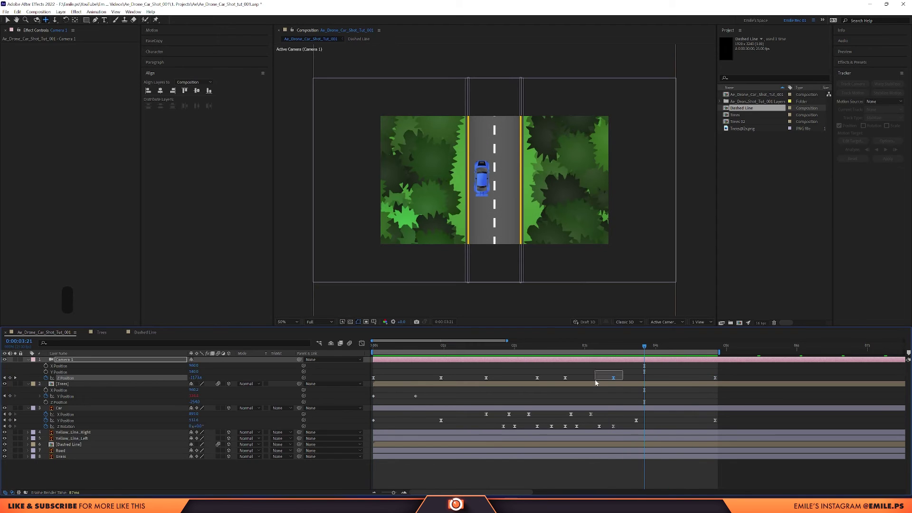
pyautogui.hotkey('ctrl', 'c')
pyautogui.hotkey('ctrl', 'v')
pyautogui.moveTo(644, 350); pyautogui.dragTo(668, 351)
pyautogui.press('space')
# Lengthen the incoming ease of the camera's Z Position keyframe near one second in the value graph and preview the motion
pyautogui.moveTo(729, 372); pyautogui.dragTo(332, 386)
pyautogui.click(362, 343)
pyautogui.rightClick(434, 399)
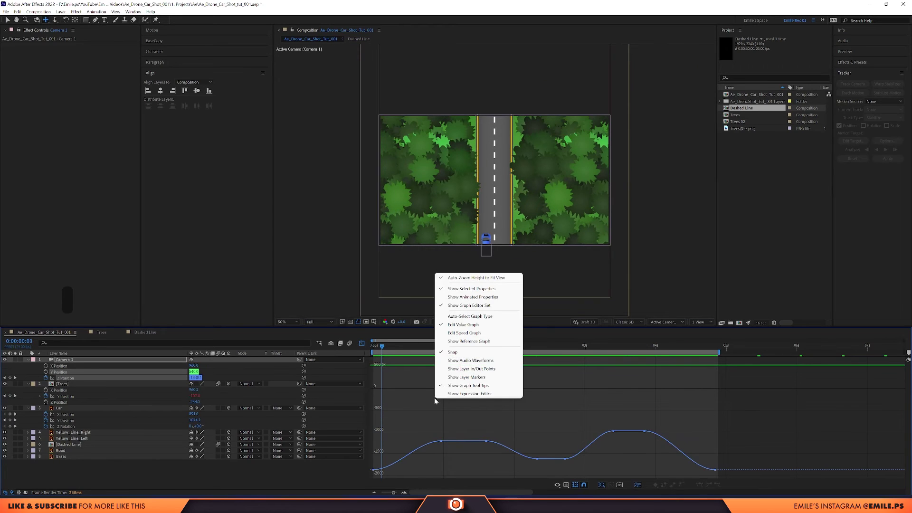
pyautogui.click(441, 440)
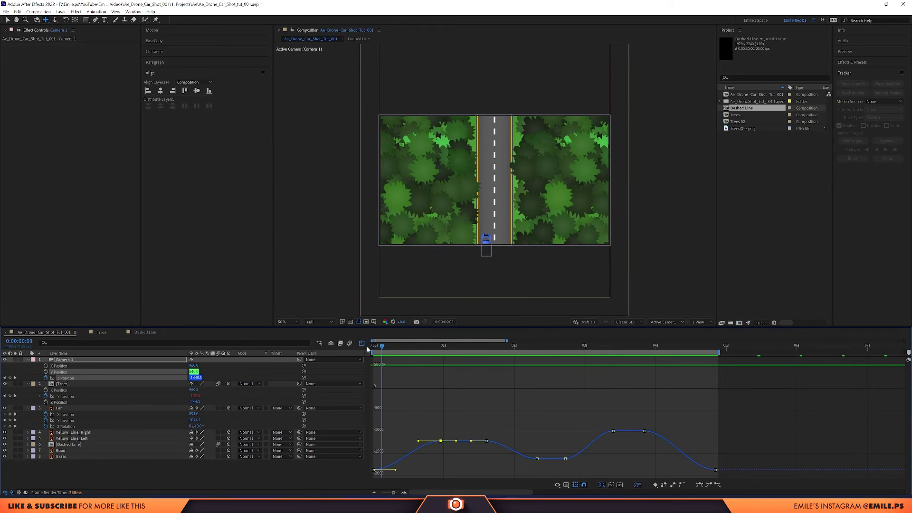
pyautogui.moveTo(418, 440); pyautogui.dragTo(404, 441)
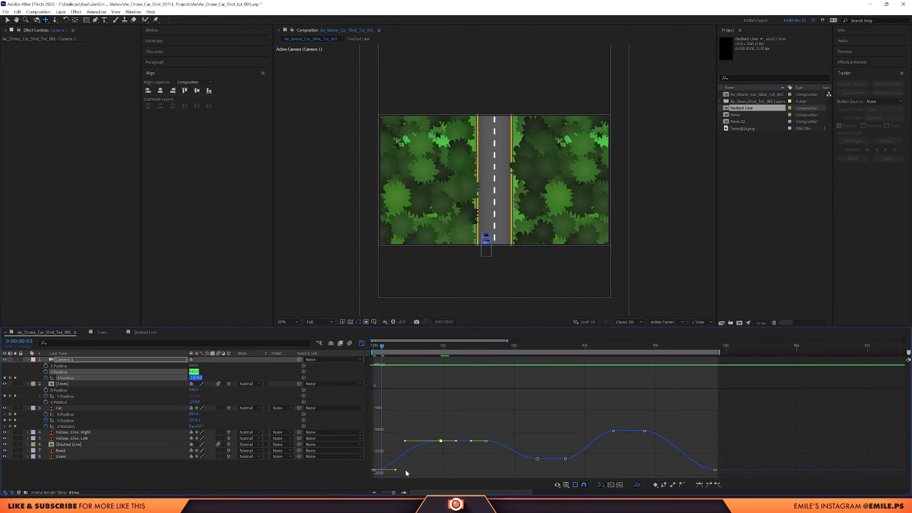
pyautogui.press('KP_0')
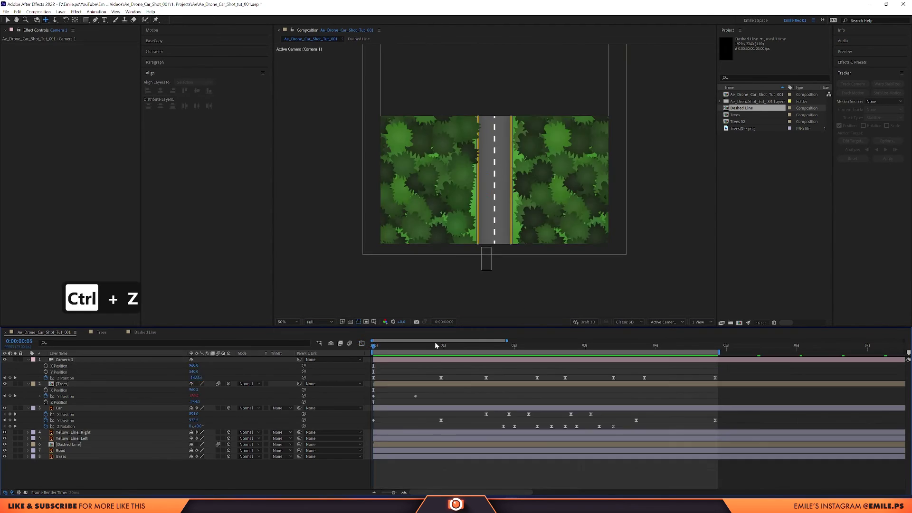
pyautogui.moveTo(436, 345); pyautogui.dragTo(451, 346)
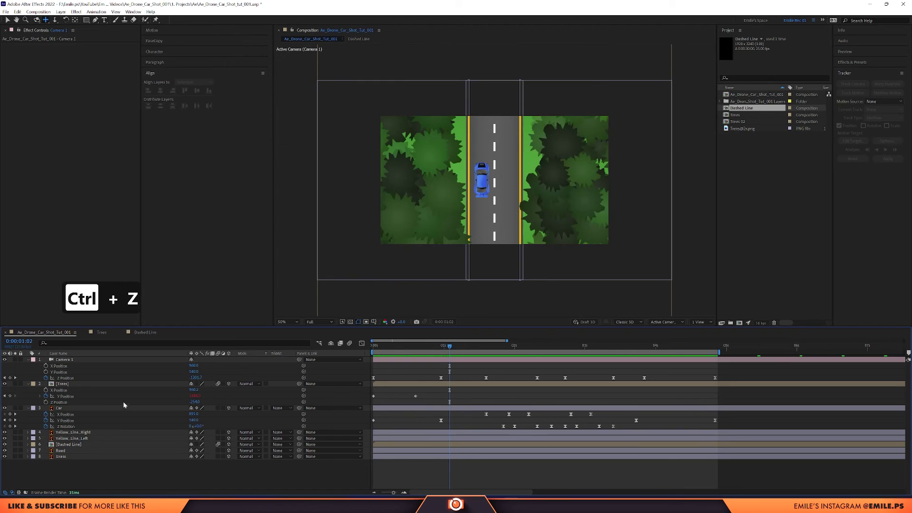
# Add a null object named "Camera null" and parent Camera 1 to it
pyautogui.click(75, 360)
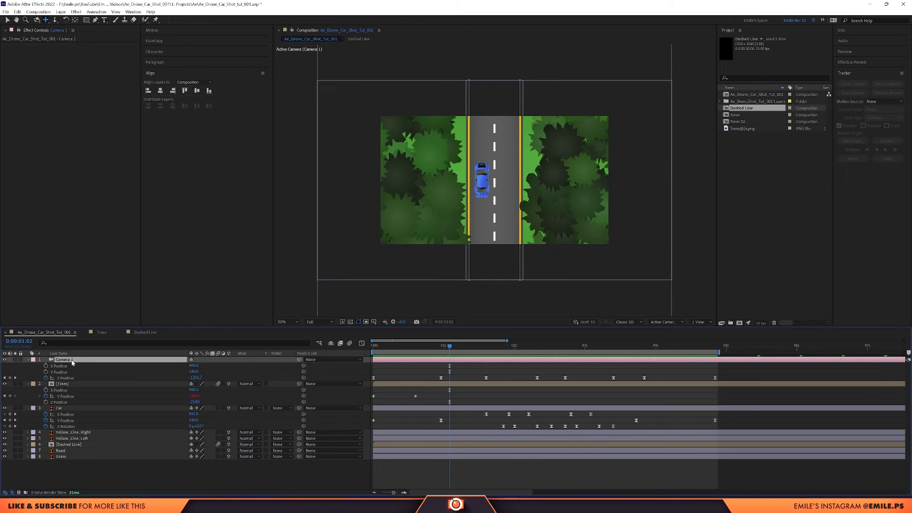
pyautogui.hotkey('ctrl', 'alt', 'shift', 'y')
pyautogui.press('Return')
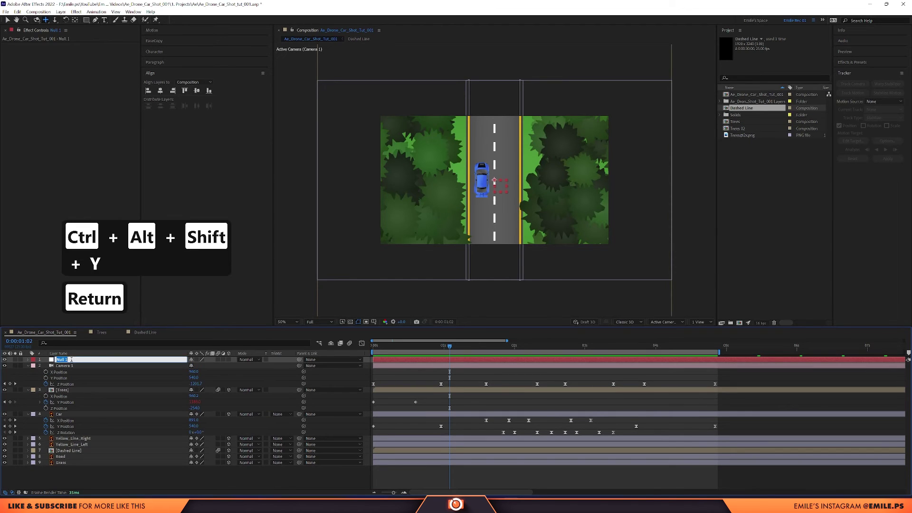
pyautogui.write('Camera nul')
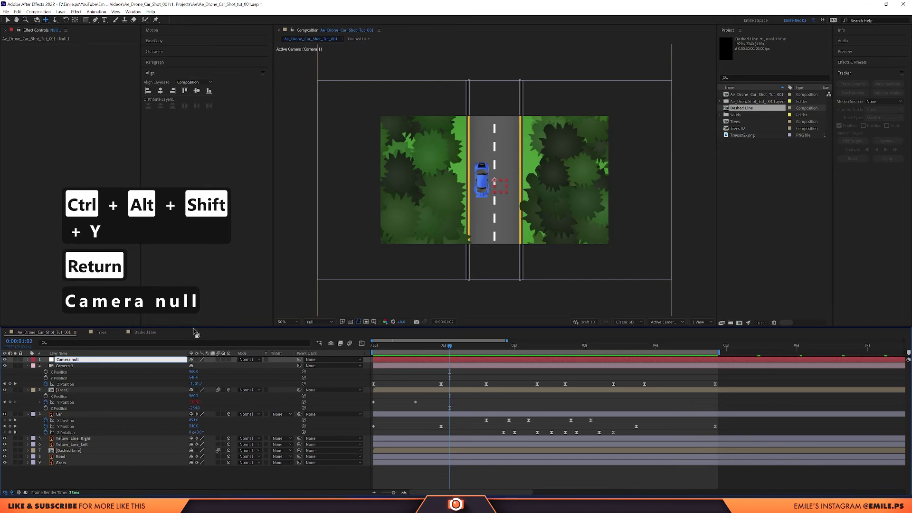
pyautogui.moveTo(299, 365); pyautogui.dragTo(95, 361)
# Separate the position dimensions of Camera null and start keyframing its Y Position at the first frame
pyautogui.click(76, 361)
pyautogui.press('p')
pyautogui.rightClick(63, 366)
pyautogui.click(95, 387)
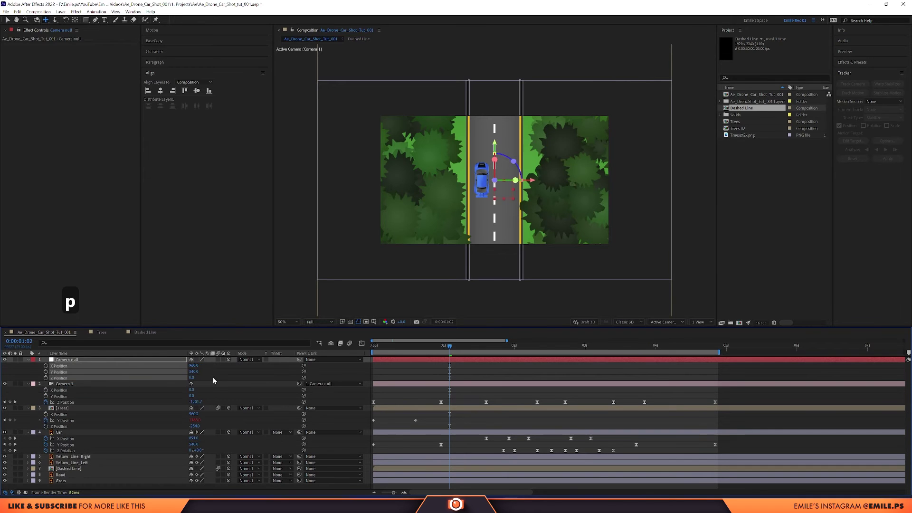
pyautogui.click(46, 371)
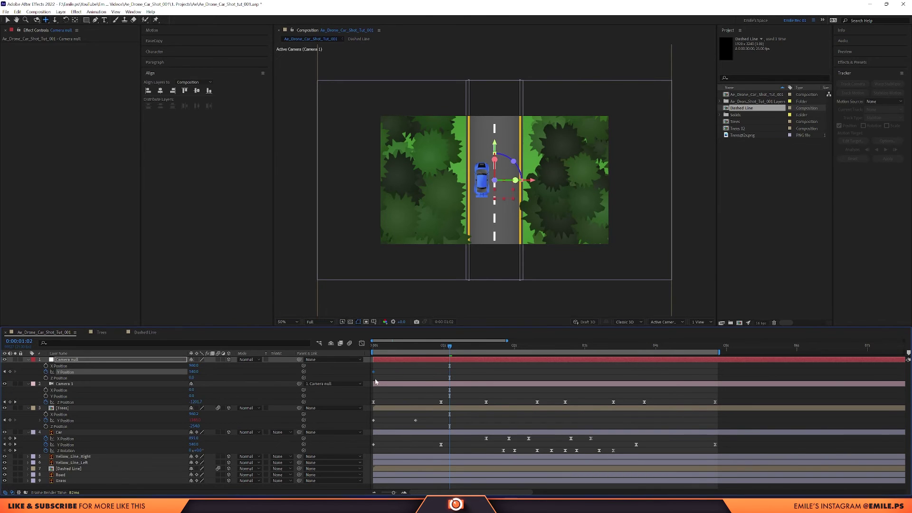
# Keyframe changing Y Position values on Camera null at 0:00:00:24, 0:00:01:15 and 0:00:02:08
pyautogui.moveTo(442, 345)
pyautogui.mouseDown()
pyautogui.moveTo(383, 358)
pyautogui.moveTo(437, 359)
pyautogui.mouseUp()
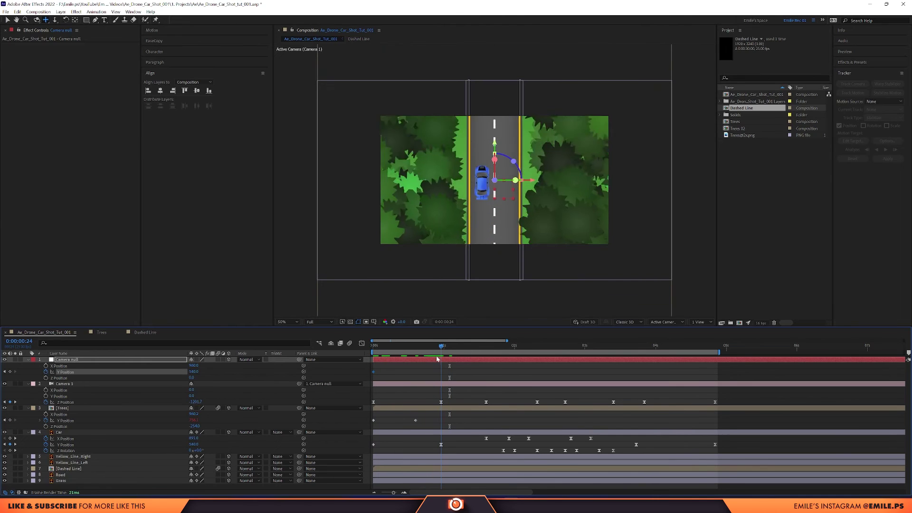
pyautogui.moveTo(191, 373); pyautogui.dragTo(236, 372)
pyautogui.press('k')
pyautogui.moveTo(485, 347); pyautogui.dragTo(537, 352)
pyautogui.moveTo(192, 372); pyautogui.dragTo(163, 371)
# Continue Camera null's vertical drift with differing Y Position keyframes at 0:00:02:18, 0:00:03:10 and 0:00:03:21
pyautogui.moveTo(537, 347); pyautogui.dragTo(565, 352)
pyautogui.moveTo(194, 372); pyautogui.dragTo(230, 372)
pyautogui.moveTo(565, 348); pyautogui.dragTo(613, 351)
pyautogui.moveTo(193, 372); pyautogui.dragTo(153, 373)
pyautogui.moveTo(613, 347); pyautogui.dragTo(644, 352)
pyautogui.moveTo(190, 374); pyautogui.dragTo(412, 377)
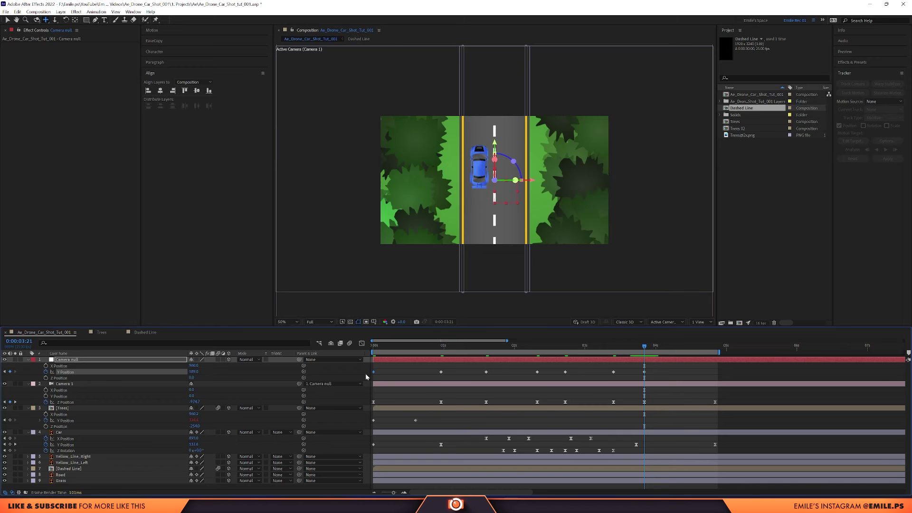
# Copy Camera null's first Y Position keyframe to 0:00:04:21 and apply Easy Ease to all its Y keyframes
pyautogui.hotkey('ctrl', 'c')
pyautogui.press('k')
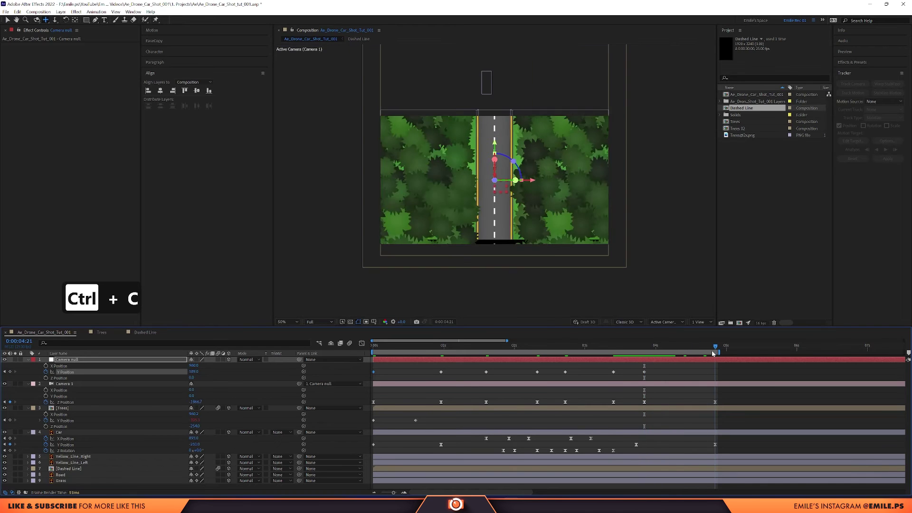
pyautogui.hotkey('ctrl', 'v')
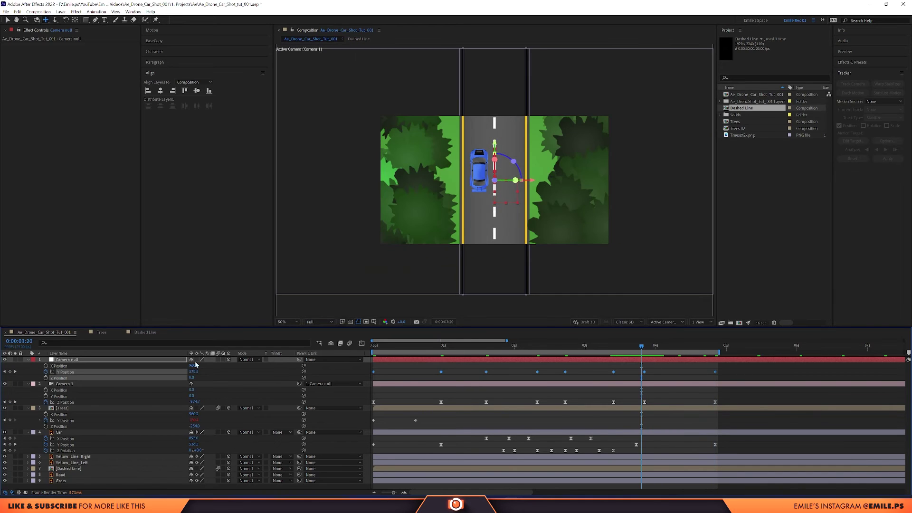
pyautogui.moveTo(744, 369); pyautogui.dragTo(356, 377)
pyautogui.press('F9')
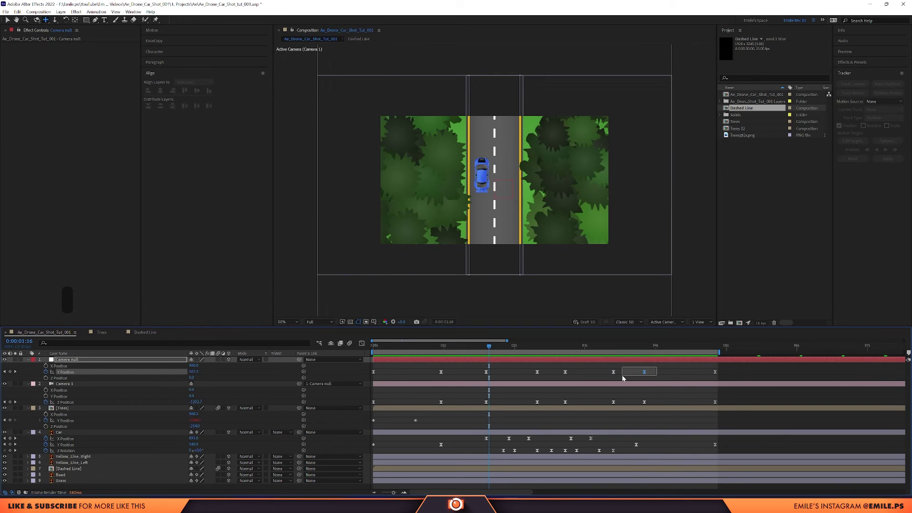
# Delete Camera null's Y Position keyframes at 0:00:03:21 and 0:00:02:18 and save the project after a preview
pyautogui.click(644, 371)
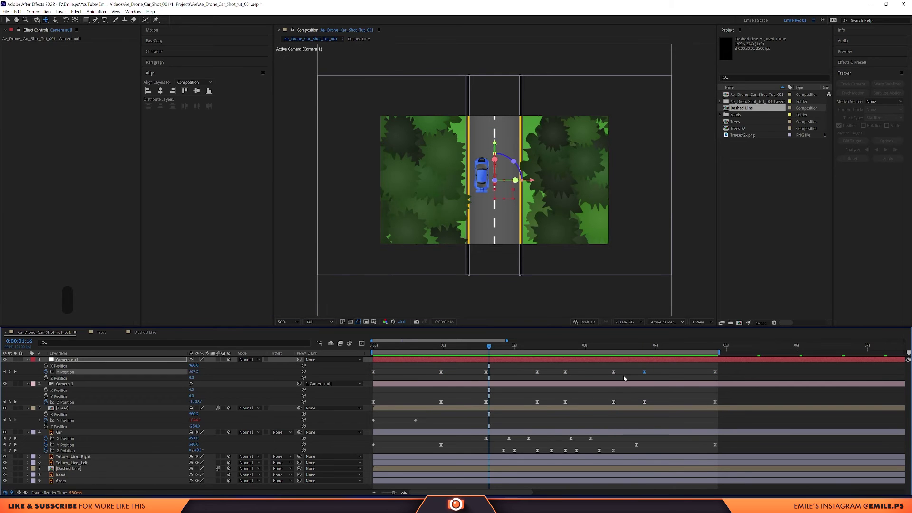
pyautogui.press('BackSpace')
pyautogui.click(565, 372)
pyautogui.press('BackSpace')
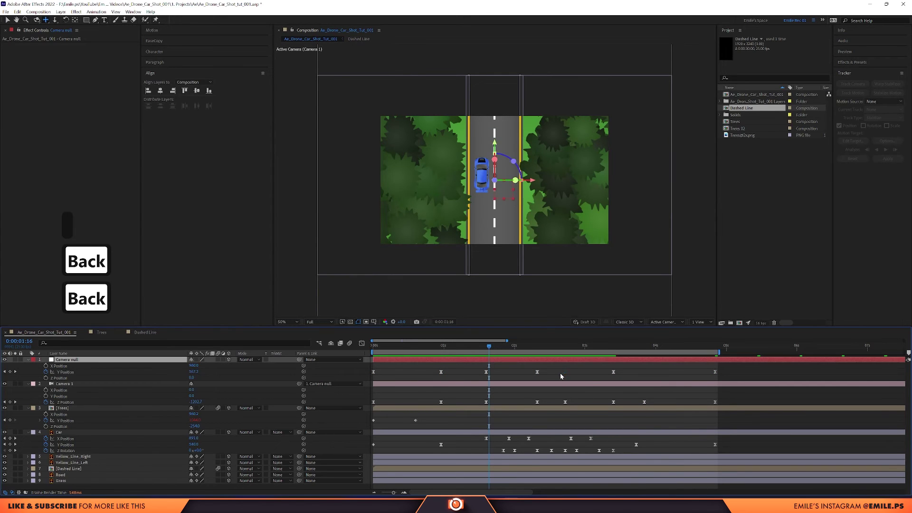
pyautogui.press('0')
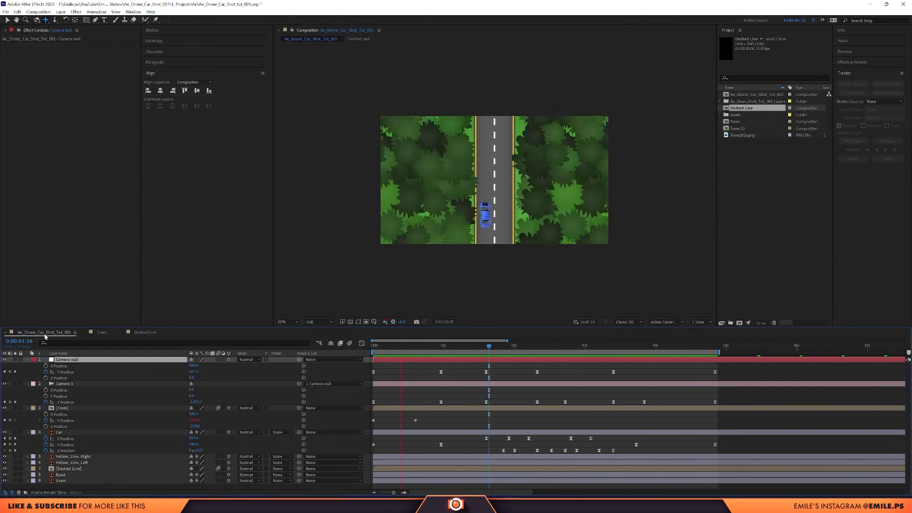
pyautogui.hotkey('ctrl', 's')
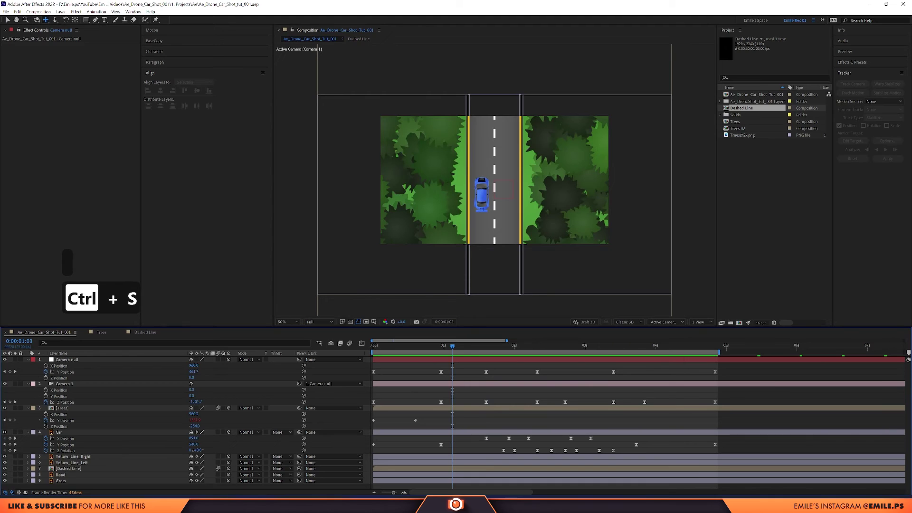
# Add a second null object named "Camera wiggle" and parent Camera null to it
pyautogui.click(409, 359)
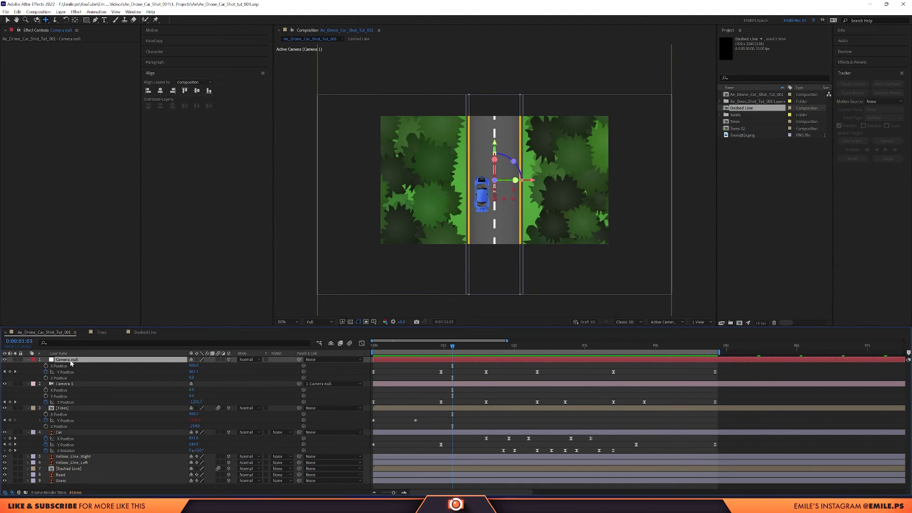
pyautogui.hotkey('ctrl', 'alt', 'shift', 'y')
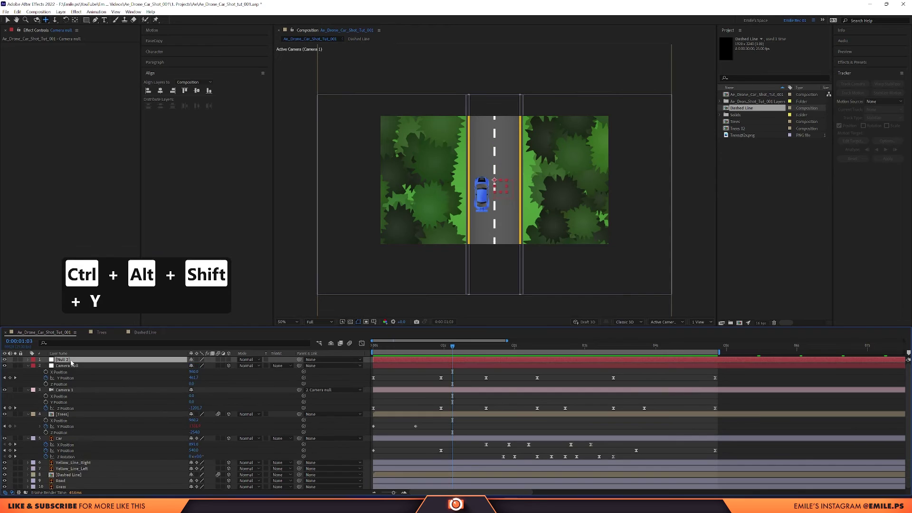
pyautogui.press('Return')
pyautogui.write('Came')
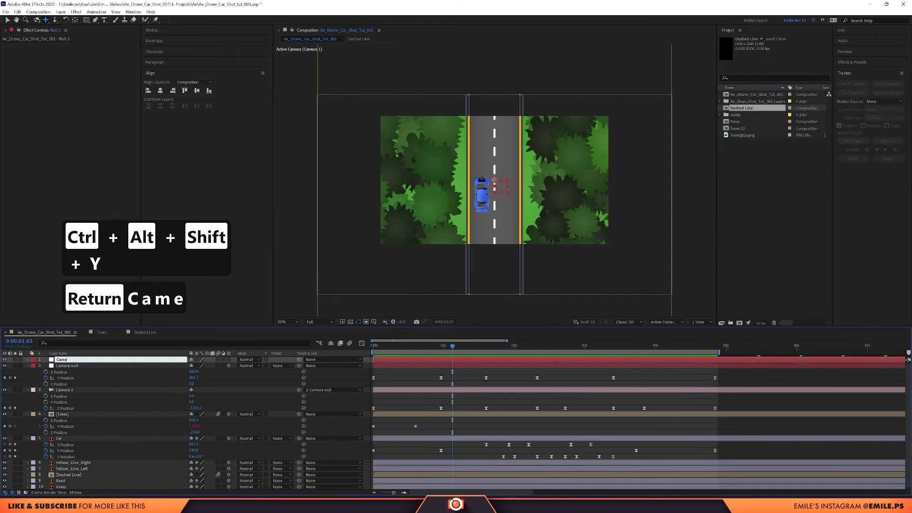
pyautogui.write('ra wiggle')
pyautogui.press('Return')
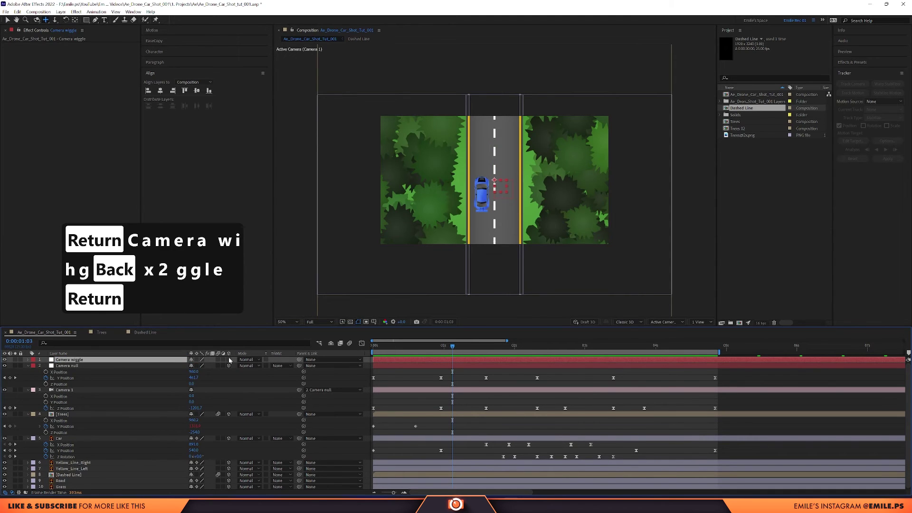
pyautogui.click(66, 366)
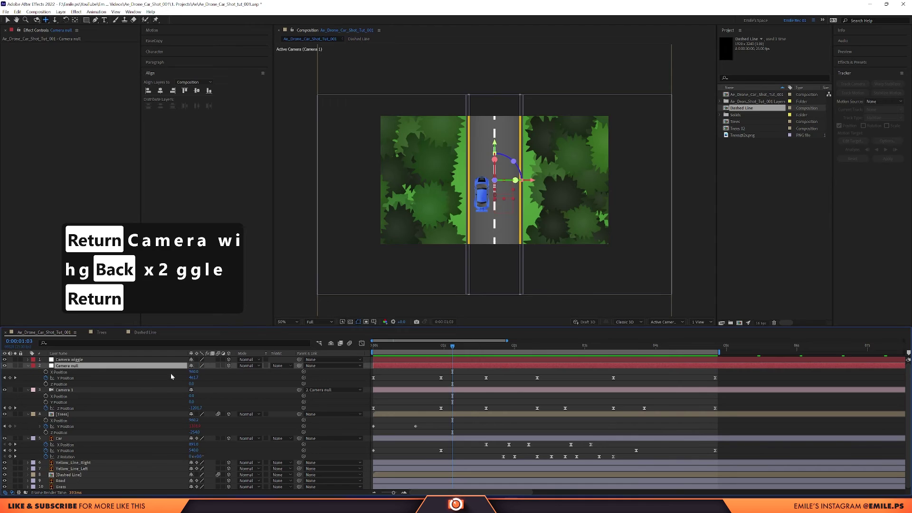
pyautogui.moveTo(299, 365); pyautogui.dragTo(108, 361)
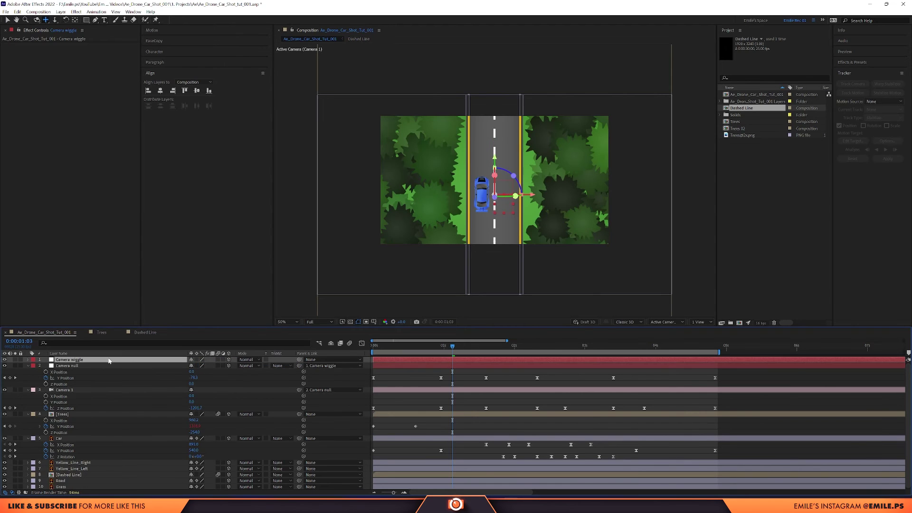
# Add the expression wiggle(4,5) to Camera wiggle's Position and preview the camera shake
pyautogui.press('p')
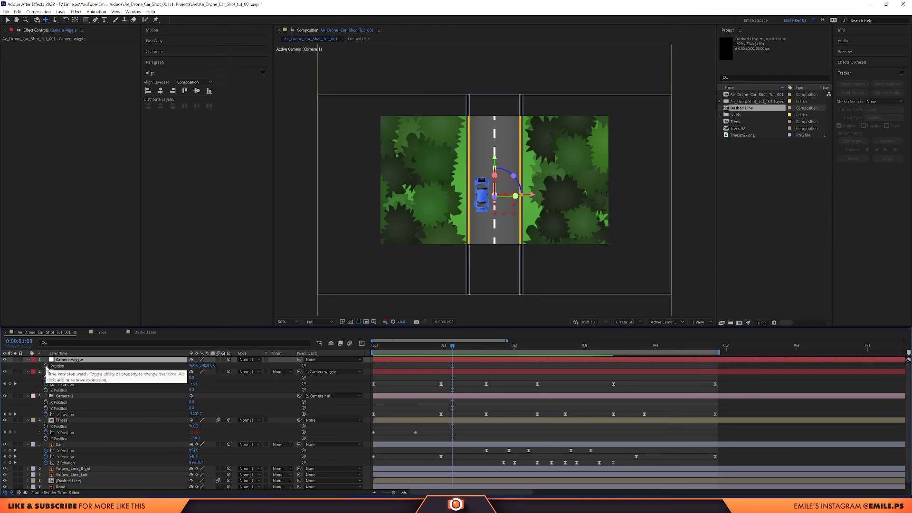
pyautogui.keyDown('alt'); pyautogui.click(46, 365); pyautogui.keyUp('alt')
pyautogui.write('wiggle')
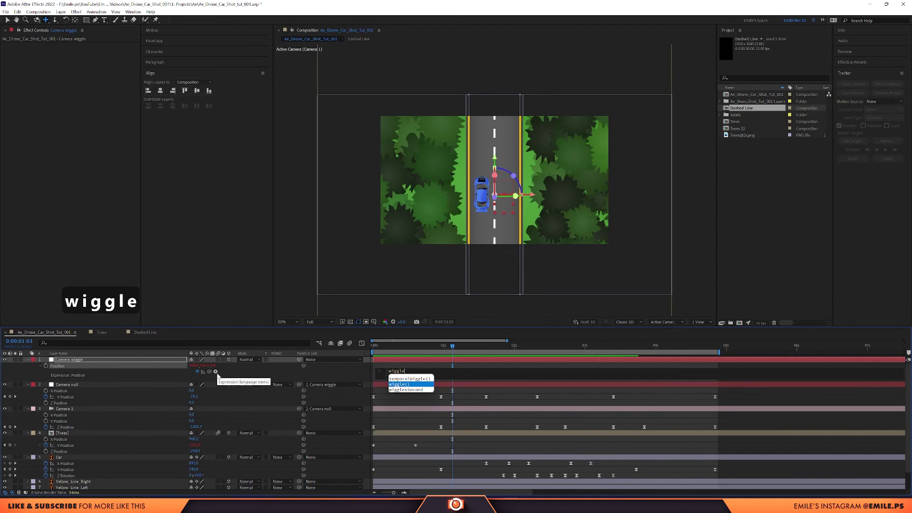
pyautogui.press('Return')
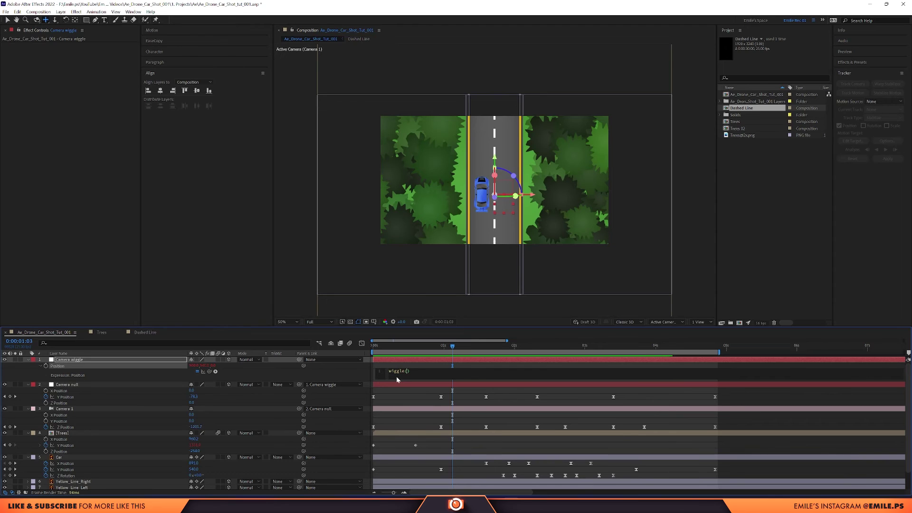
pyautogui.write('4')
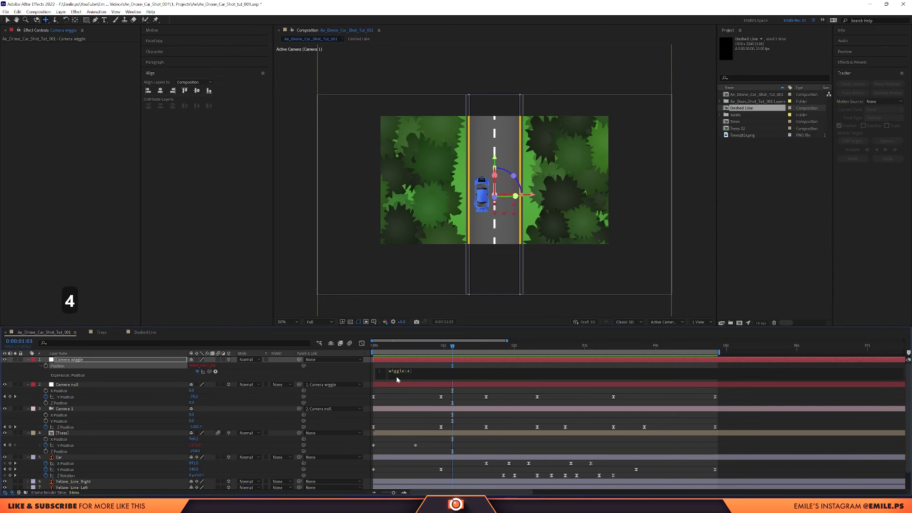
pyautogui.write(',')
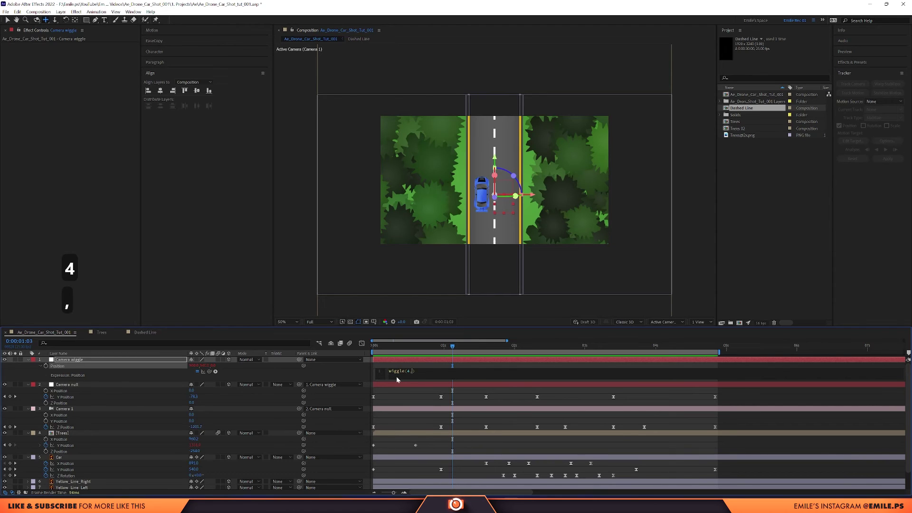
pyautogui.write('5')
pyautogui.press('Return')
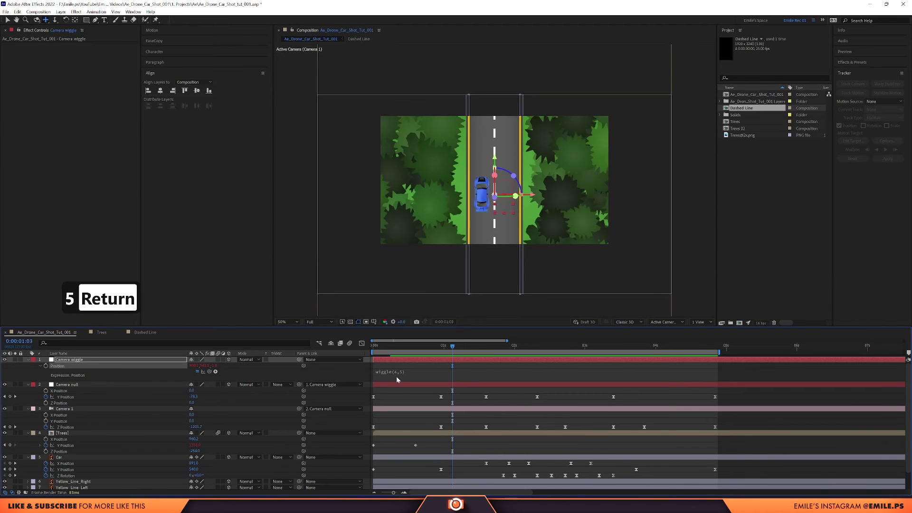
pyautogui.press('0')
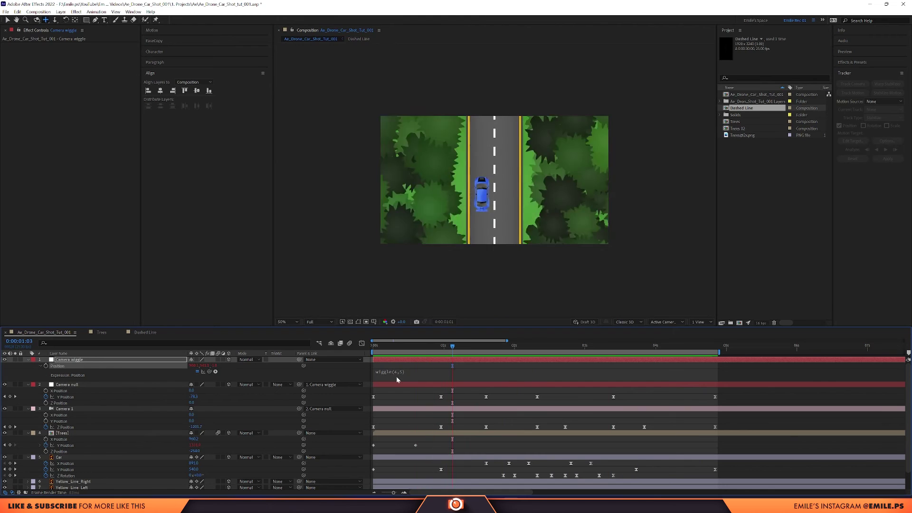
pyautogui.press('0')
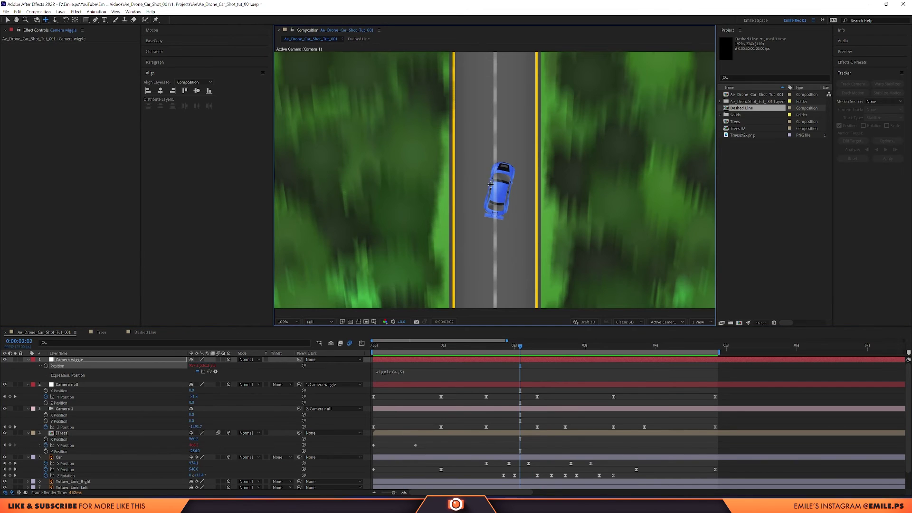
# Raise the Car layer above the dashed line by setting its Z Position to about -15
pyautogui.scroll(2, 491, 190)
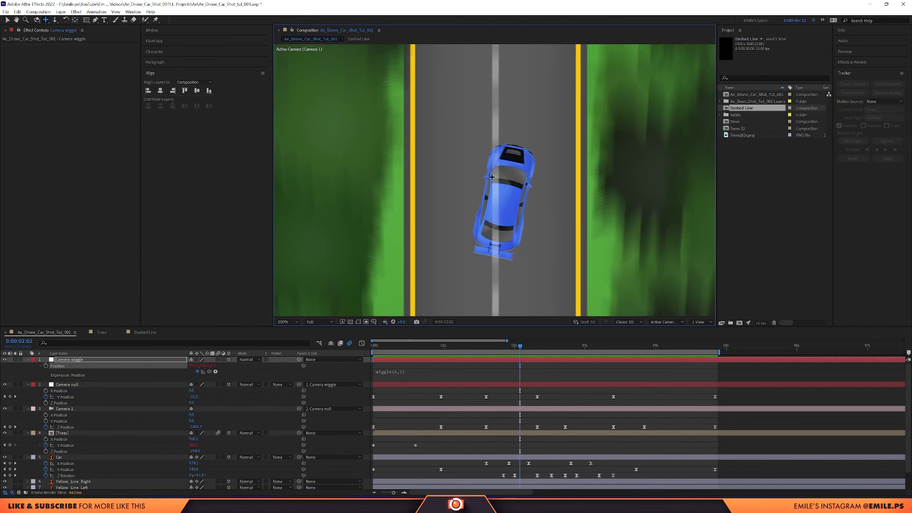
pyautogui.scroll(-2, 90, 418)
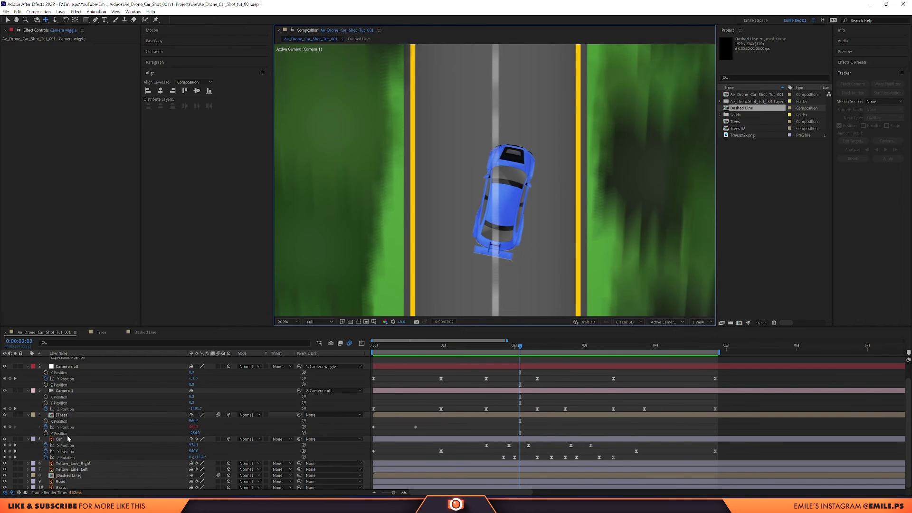
pyautogui.click(65, 439)
pyautogui.press('p')
pyautogui.press('p')
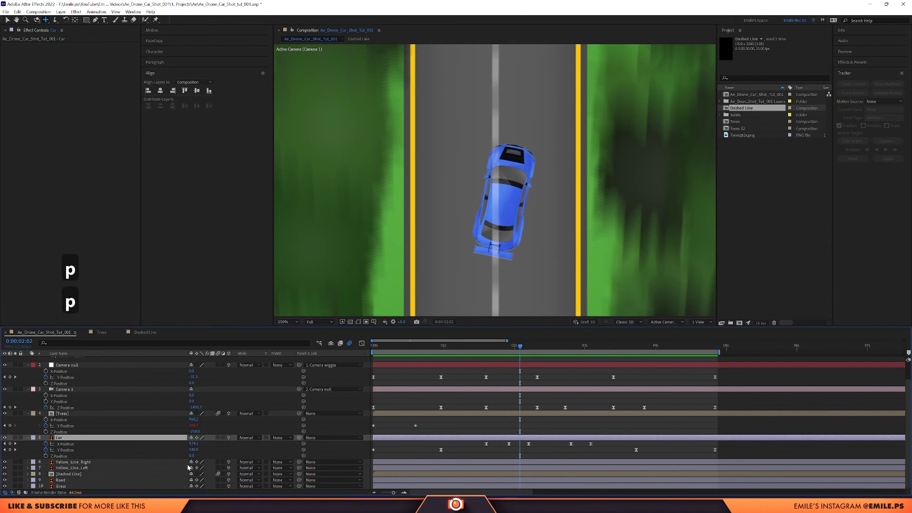
pyautogui.moveTo(192, 456); pyautogui.dragTo(149, 461)
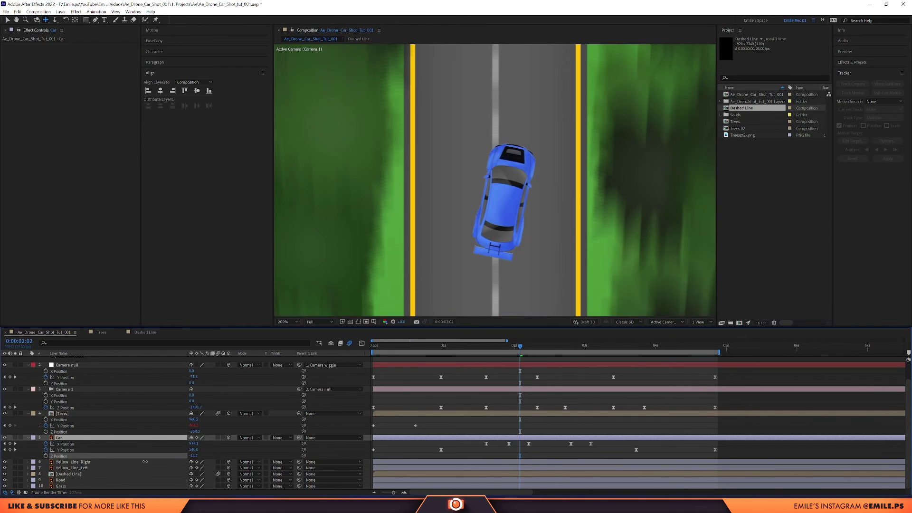
pyautogui.press('0')
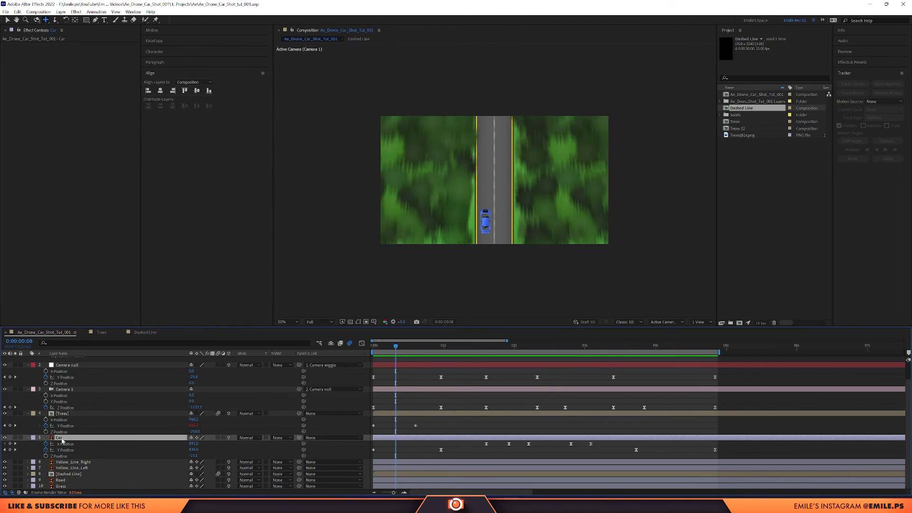
# Apply a Hue/Saturation effect to the Car layer and shift its Master Hue until the car is orange
pyautogui.hotkey('ctrl', 'space')
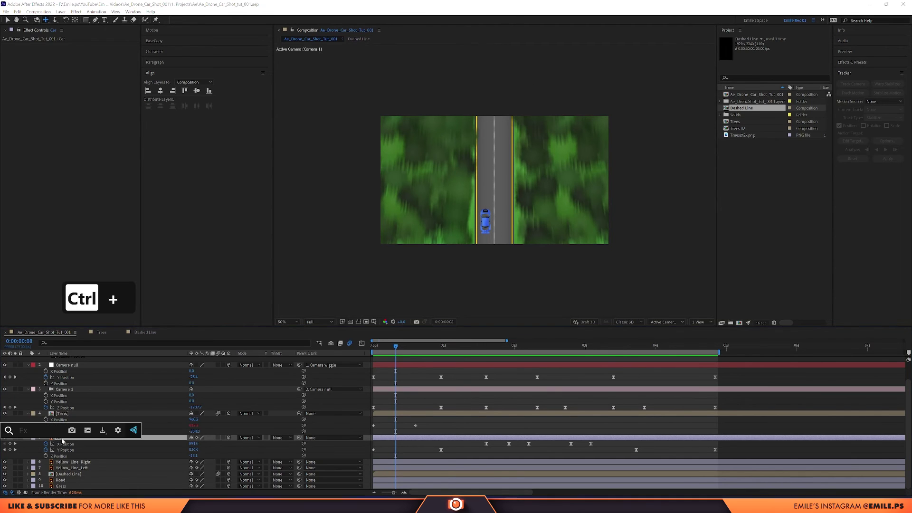
pyautogui.write('hue')
pyautogui.press('Return')
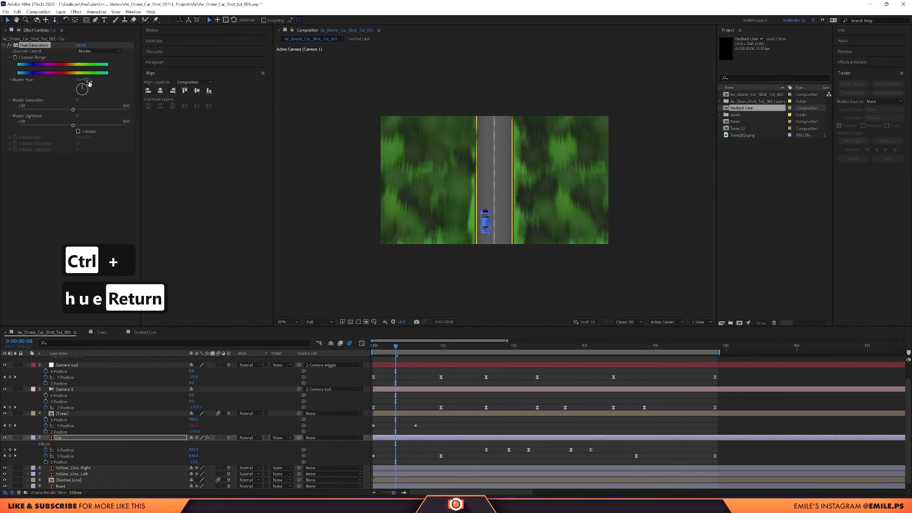
pyautogui.moveTo(86, 80); pyautogui.dragTo(17, 80)
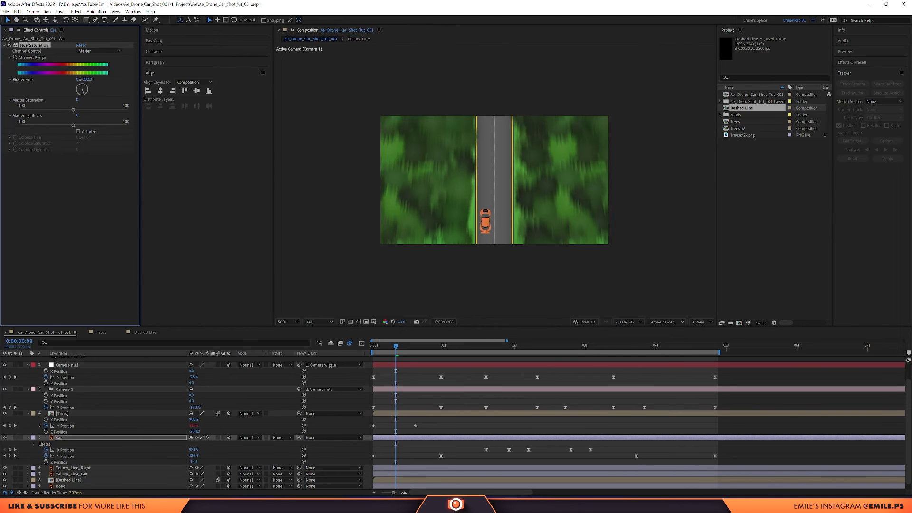
pyautogui.moveTo(16, 80); pyautogui.dragTo(16, 79)
pyautogui.scroll(1, 467, 236)
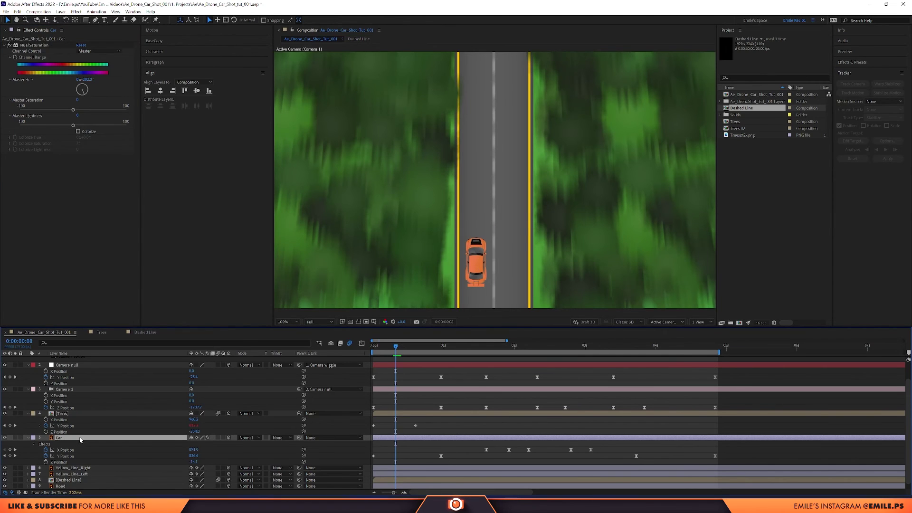
# Pre-compose the Car layer as "Car", moving all attributes into it, and enable Collapse Transformations on the precomp
pyautogui.hotkey('ctrl', 'shift', 'c')
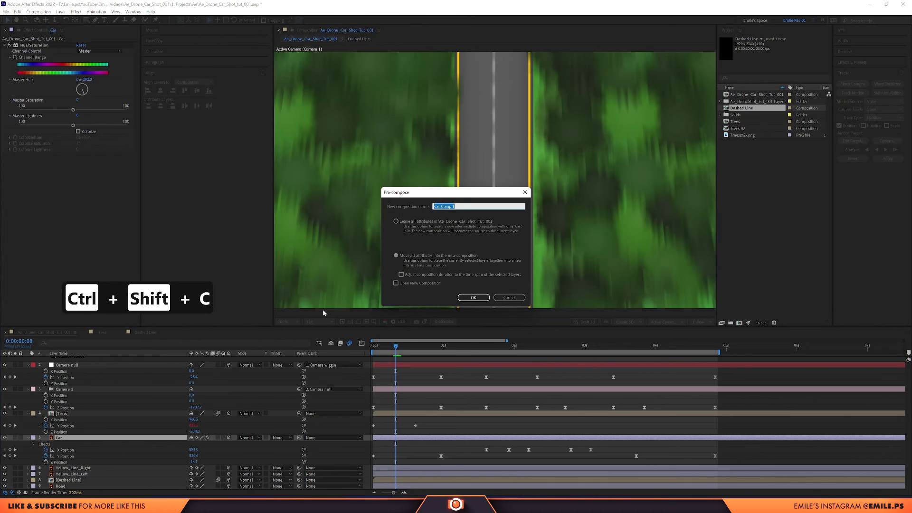
pyautogui.write('Car')
pyautogui.click(474, 297)
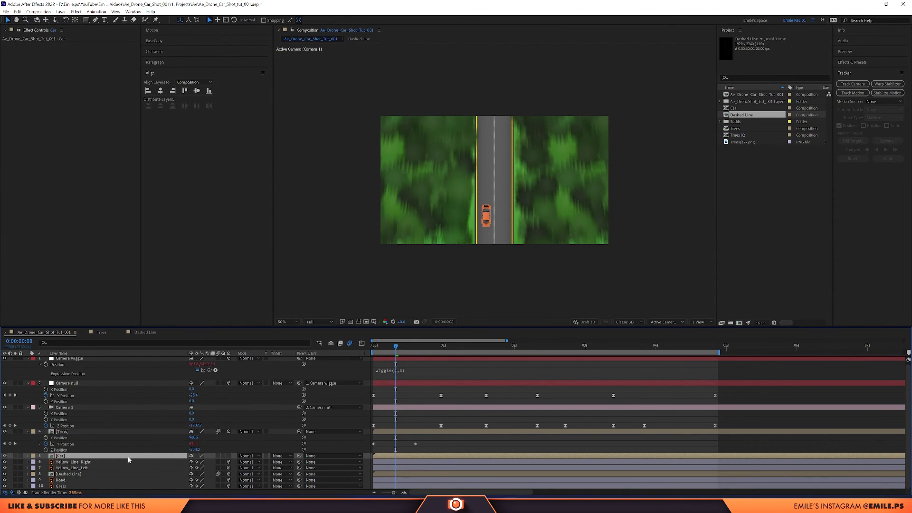
pyautogui.click(196, 456)
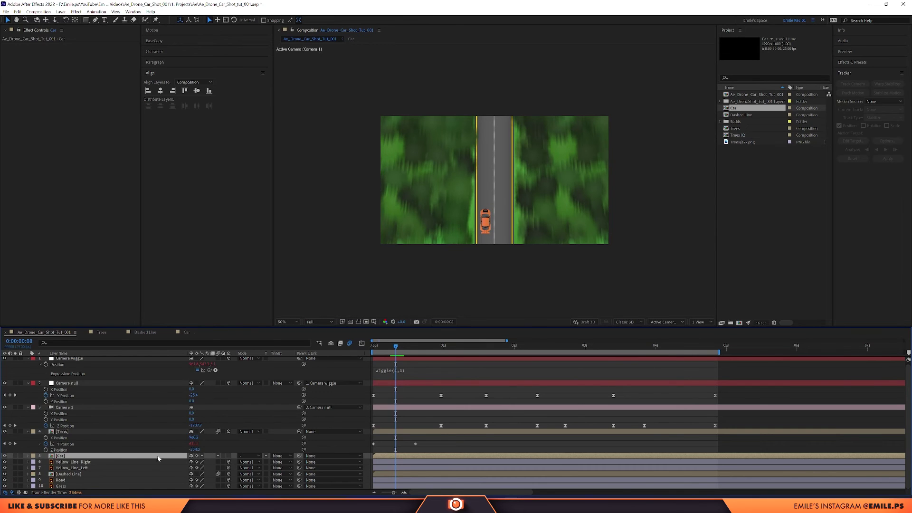
# Apply a softened Drop Shadow effect to the Car precomp and set its Opacity to 70%
pyautogui.hotkey('ctrl', 'space')
pyautogui.write('d')
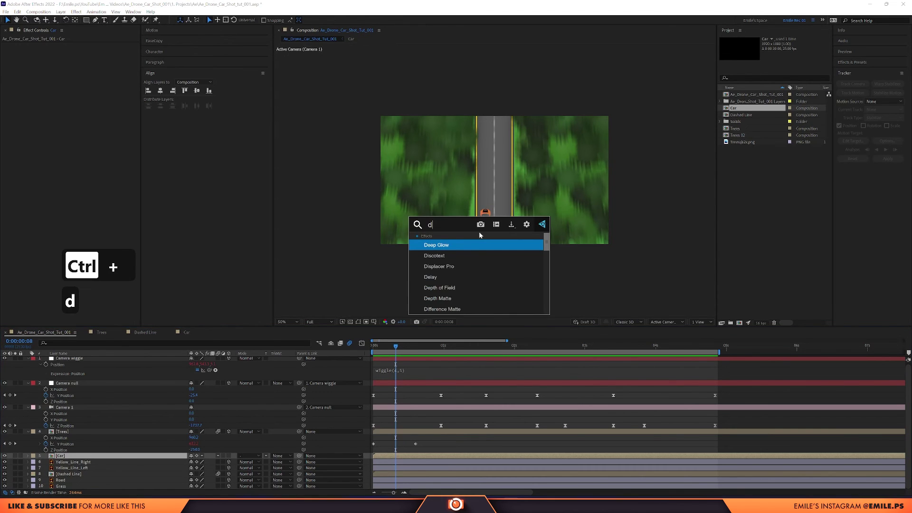
pyautogui.write('rop')
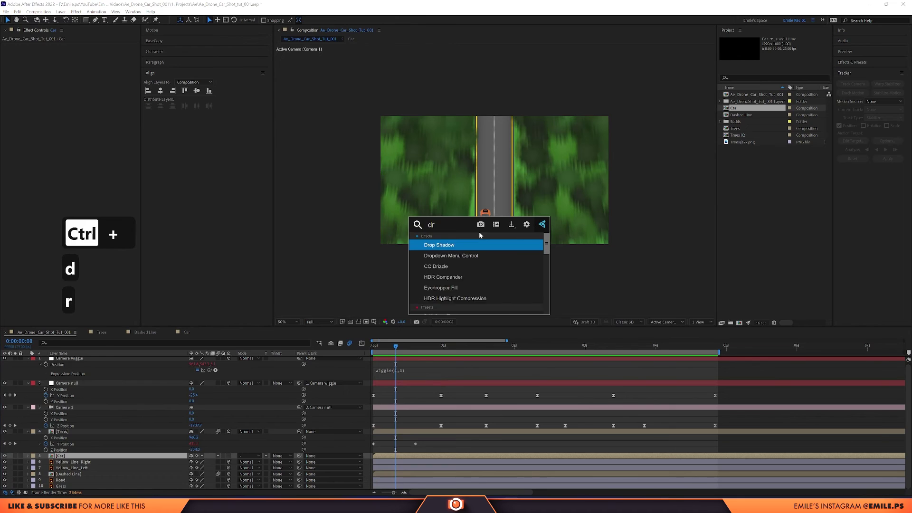
pyautogui.press('Return')
pyautogui.scroll(4, 479, 232)
pyautogui.moveTo(106, 88); pyautogui.dragTo(80, 84)
pyautogui.click(79, 57)
pyautogui.write('70')
pyautogui.press('Return')
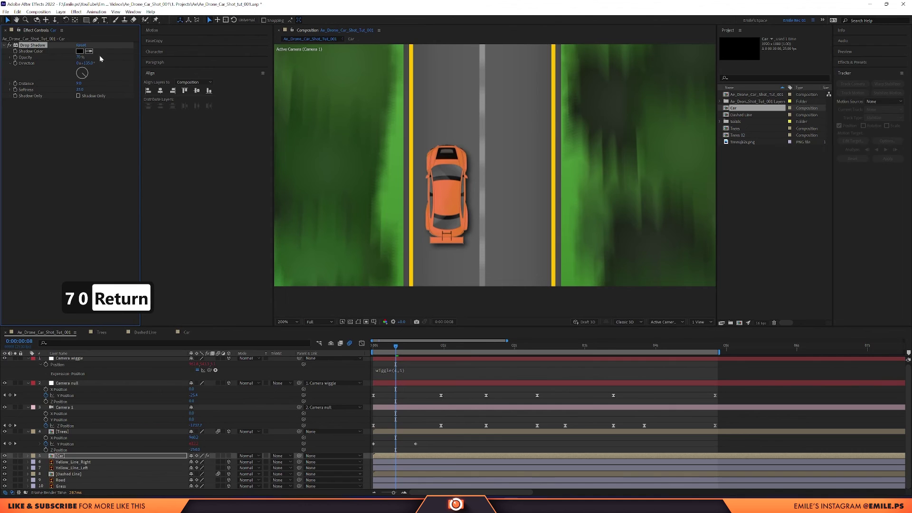
pyautogui.click(80, 57)
pyautogui.write('70')
pyautogui.press('Return')
# Duplicate the car's Drop Shadow with a larger Distance, a Softness of 52 and an Opacity of 50%
pyautogui.hotkey('ctrl', 'd')
pyautogui.moveTo(80, 142); pyautogui.dragTo(93, 147)
pyautogui.click(79, 114)
pyautogui.write('50')
pyautogui.press('Return')
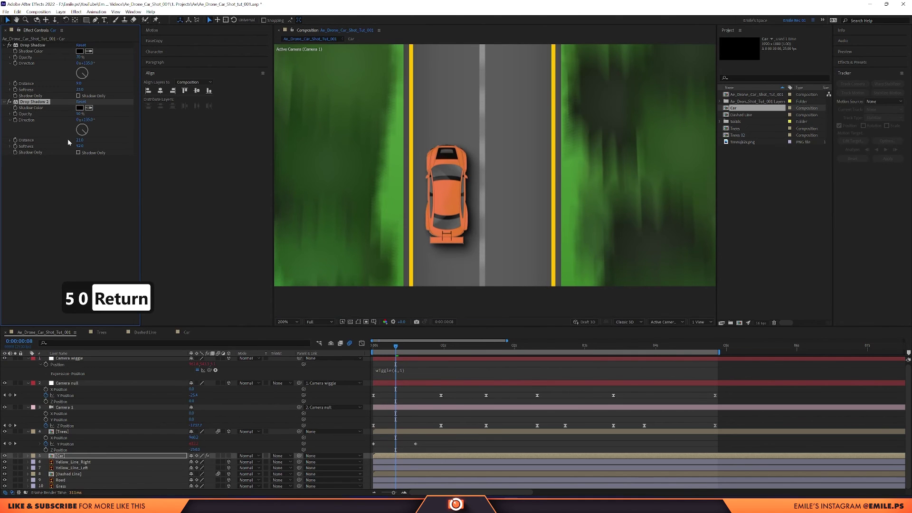
# Add a third Drop Shadow to the car with a still larger Distance, a Softness of 74 and 40% Opacity
pyautogui.hotkey('ctrl', 'd')
pyautogui.moveTo(87, 197)
pyautogui.mouseDown()
pyautogui.moveTo(80, 202)
pyautogui.moveTo(89, 201)
pyautogui.mouseUp()
pyautogui.click(78, 170)
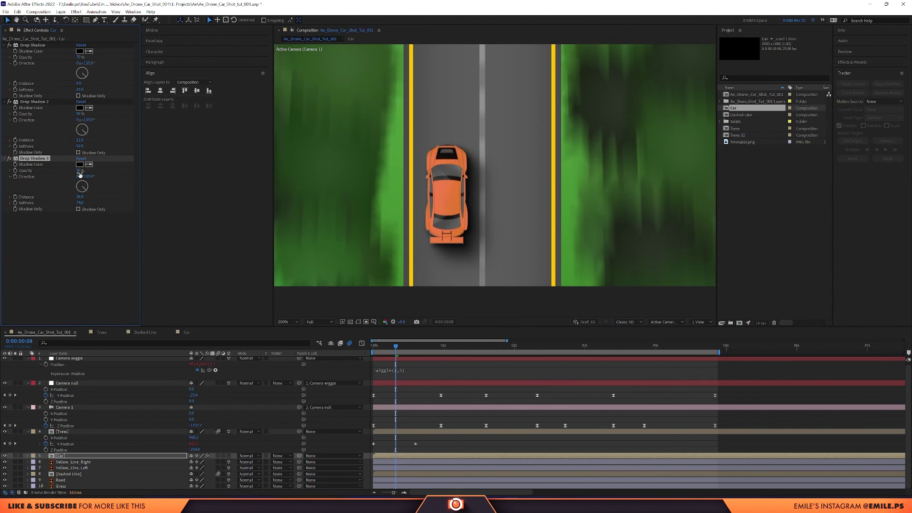
pyautogui.write('30')
pyautogui.press('Return')
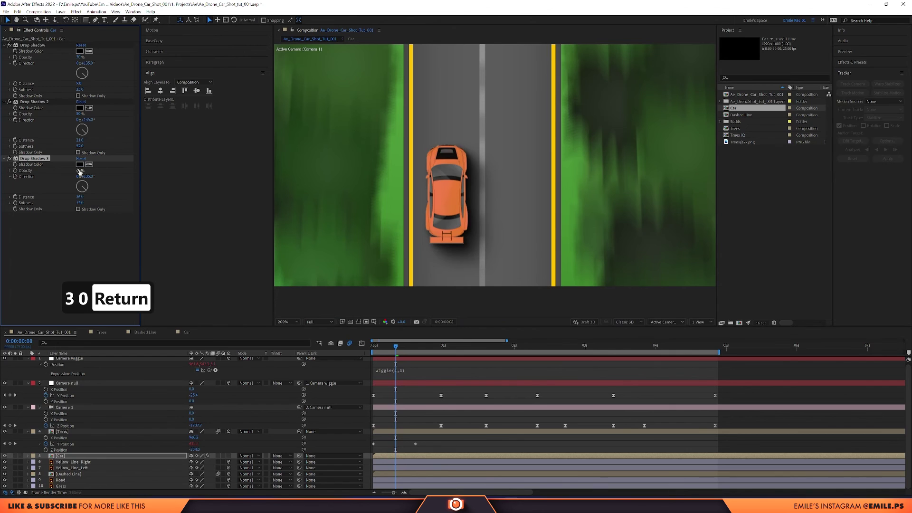
pyautogui.click(79, 170)
pyautogui.write('40')
pyautogui.press('Return')
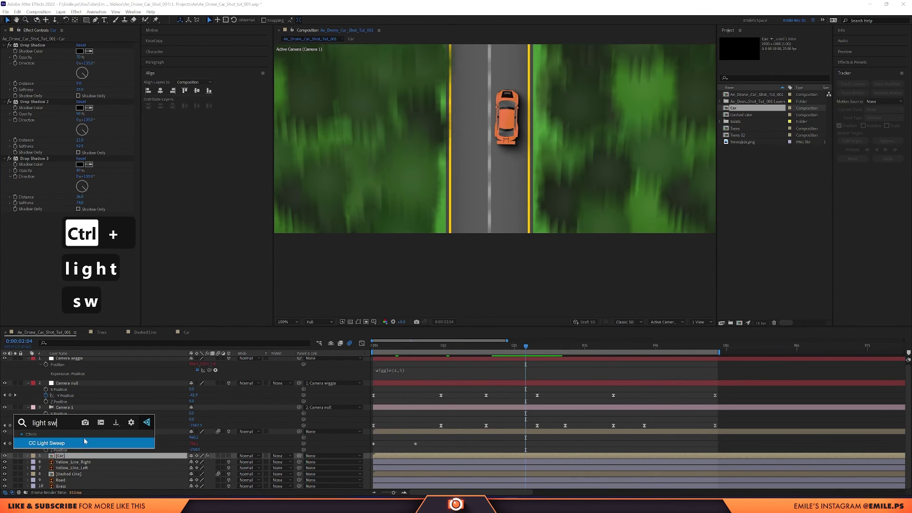
# Apply CC Light Sweep to the Car precomp, place it above the drop shadows and adjust its Center
pyautogui.press('Return')
pyautogui.moveTo(23, 215); pyautogui.dragTo(32, 46)
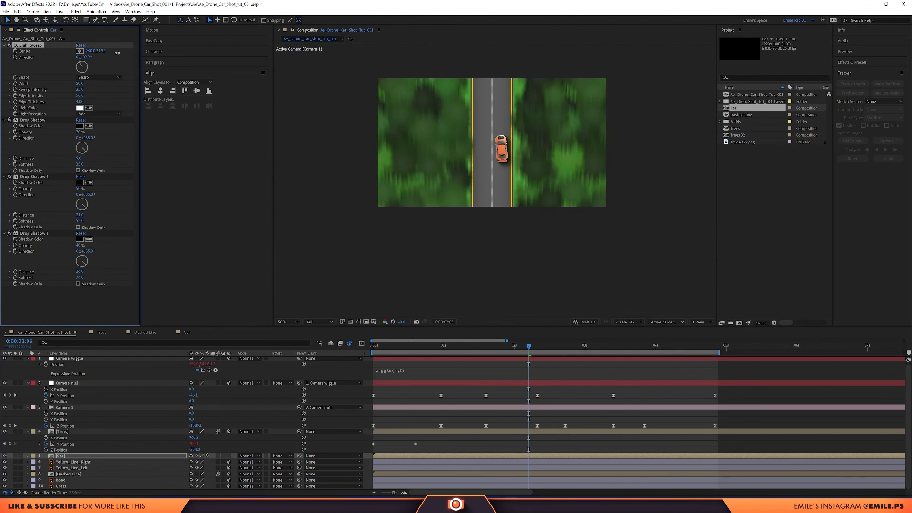
pyautogui.moveTo(117, 53); pyautogui.dragTo(146, 51)
pyautogui.scroll(2, 486, 109)
pyautogui.press('space')
pyautogui.moveTo(477, 130); pyautogui.dragTo(403, 233)
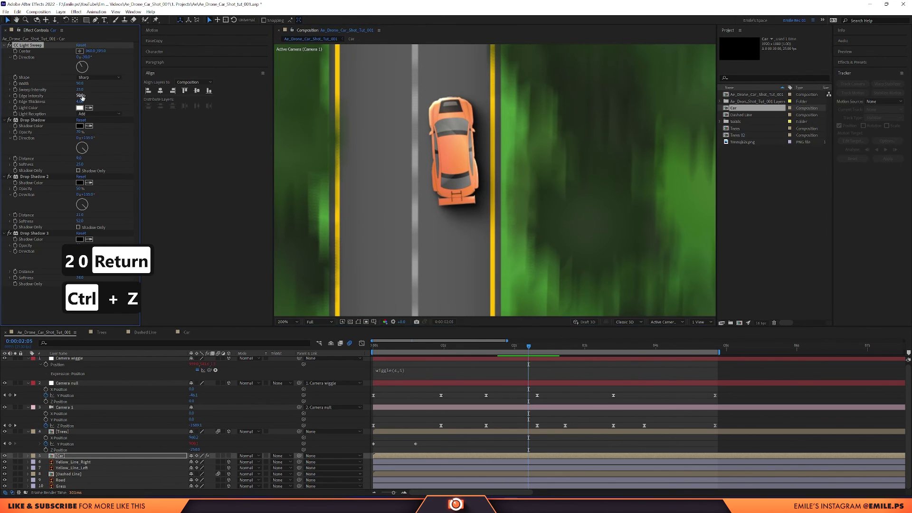
# Set the CC Light Sweep's Edge Intensity to 30 and its Width to 60
pyautogui.click(81, 96)
pyautogui.write('30')
pyautogui.press('Return')
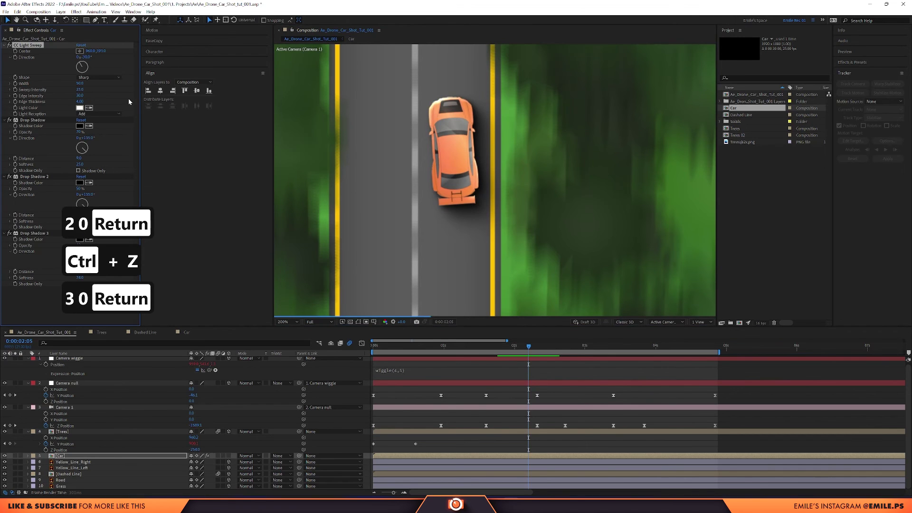
pyautogui.click(79, 84)
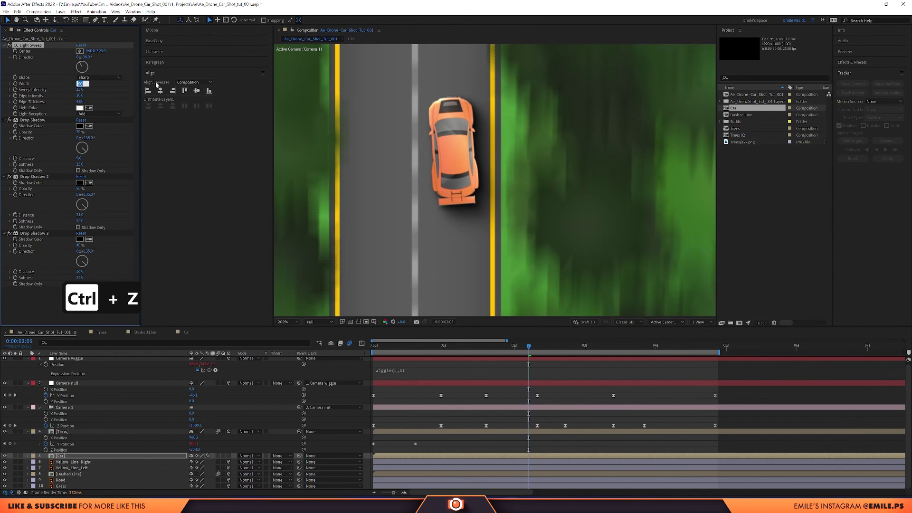
pyautogui.write('60')
pyautogui.press('Return')
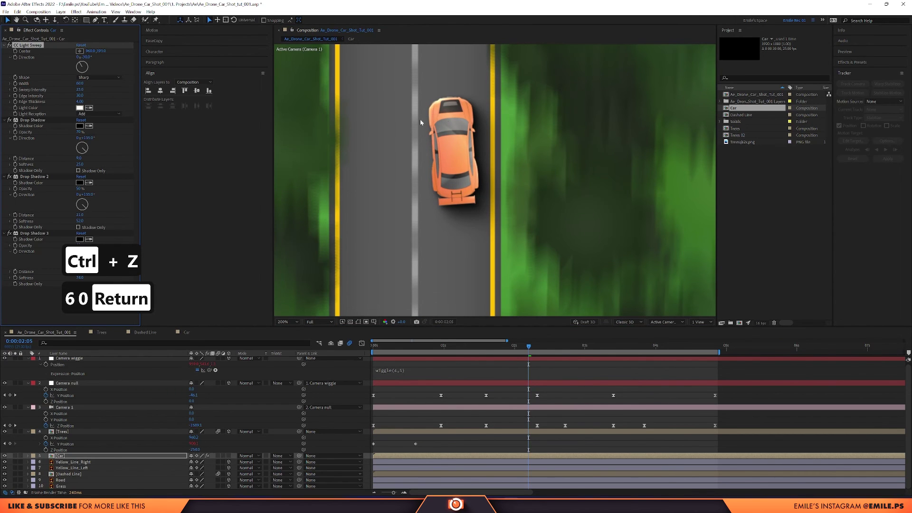
# Collapse all layer properties and add a black solid named "Vignette" on top of the layers
pyautogui.hotkey('ctrl', 'a')
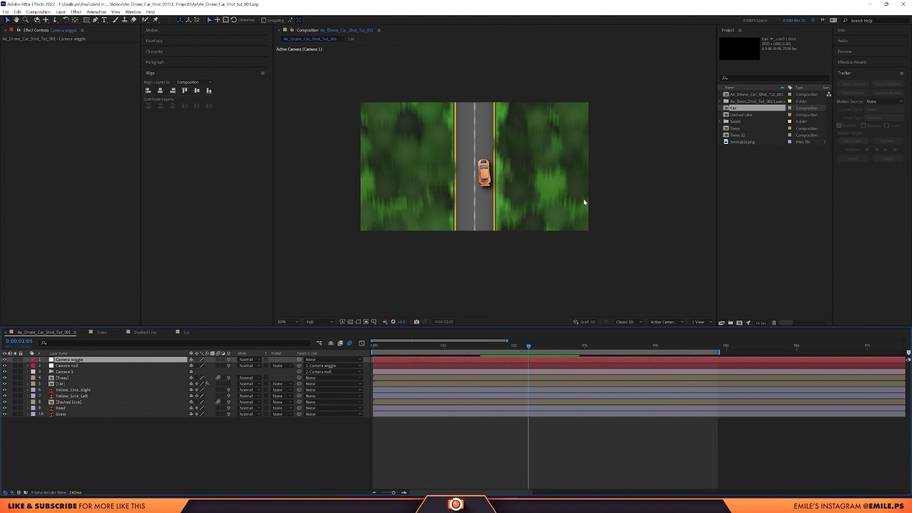
pyautogui.hotkey('ctrl', 'y')
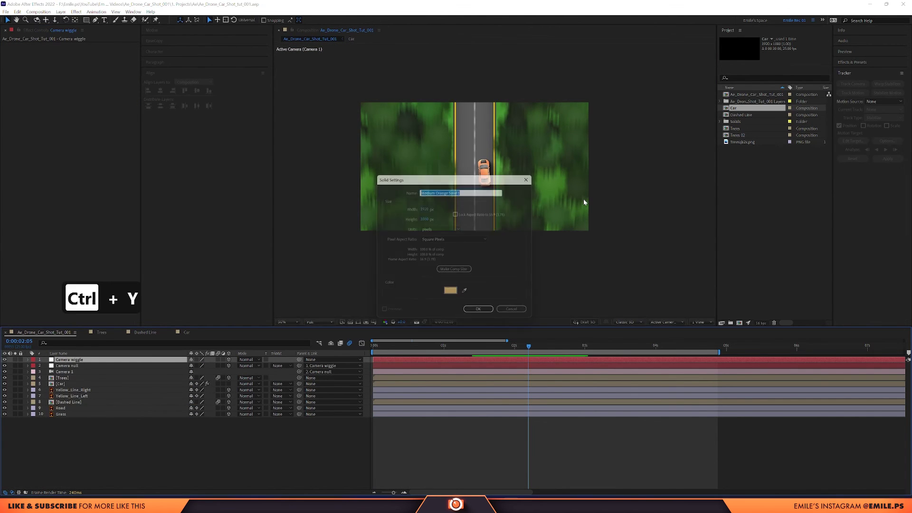
pyautogui.click(446, 297)
pyautogui.moveTo(450, 281); pyautogui.dragTo(449, 303)
pyautogui.click(527, 208)
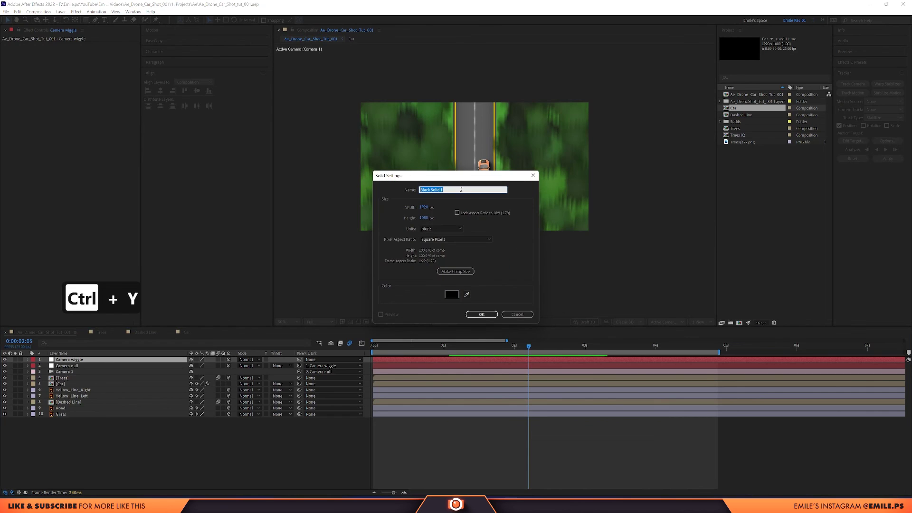
pyautogui.write('Vignette')
pyautogui.press('Return')
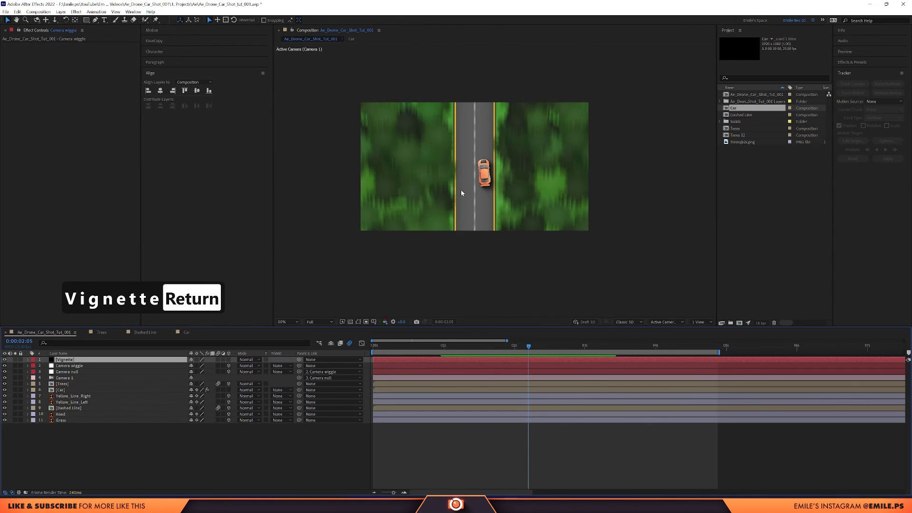
# Add a full-frame elliptical mask to the Vignette solid and set its mode to Subtract
pyautogui.click(86, 20)
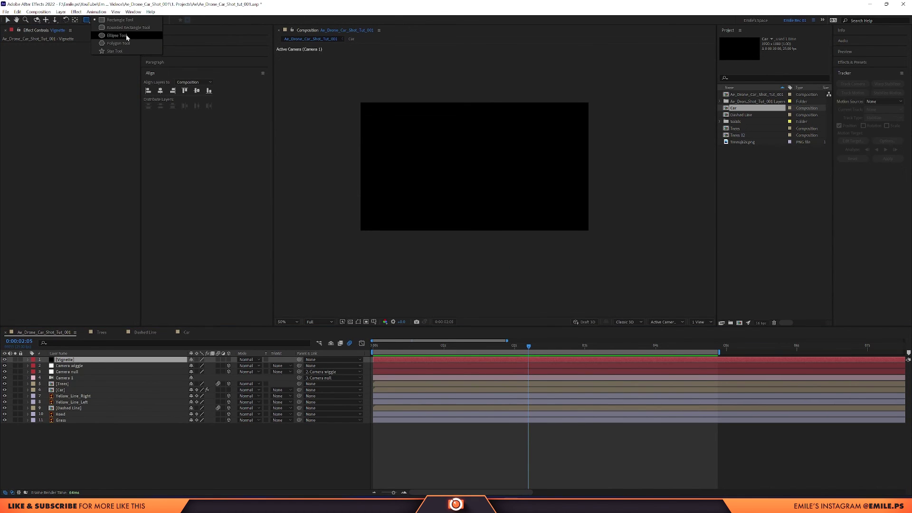
pyautogui.click(116, 35)
pyautogui.doubleClick(86, 20)
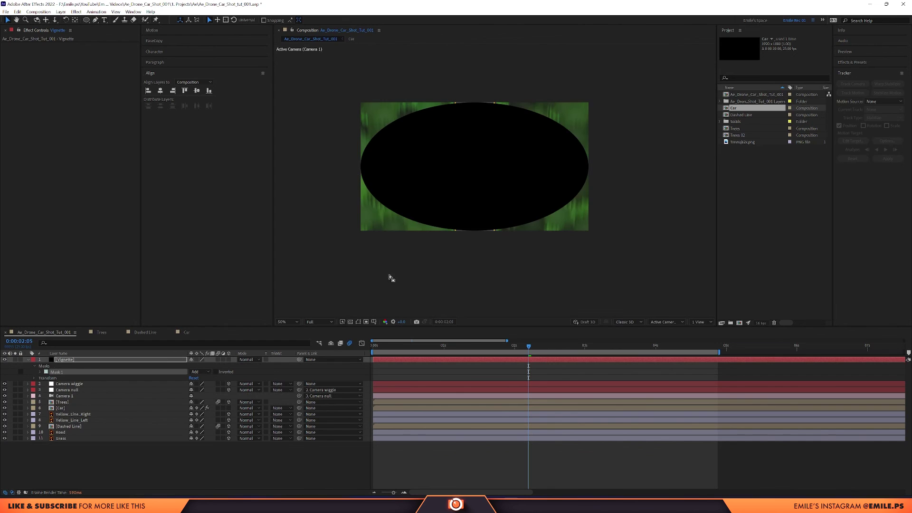
pyautogui.click(203, 372)
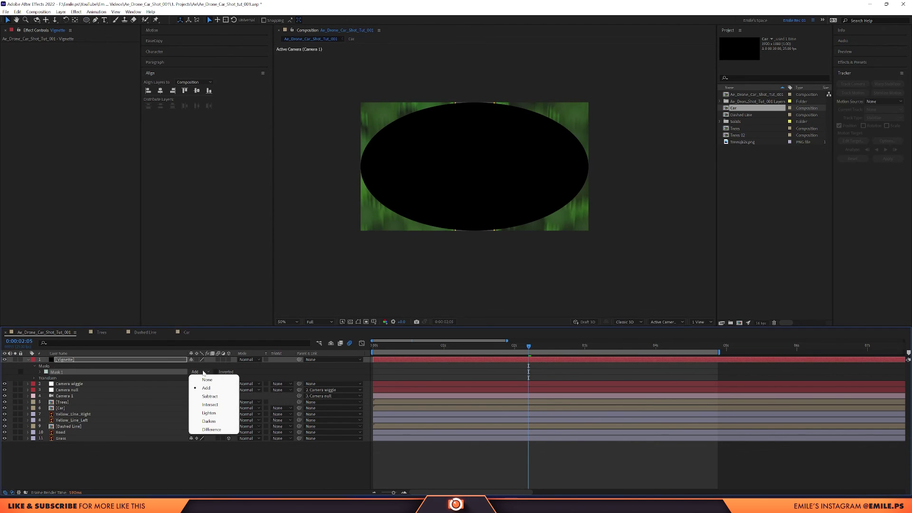
pyautogui.click(227, 396)
# Soften the Vignette mask with a Mask Feather of about 460 pixels and a Mask Expansion of about 100 pixels
pyautogui.press('m')
pyautogui.press('m')
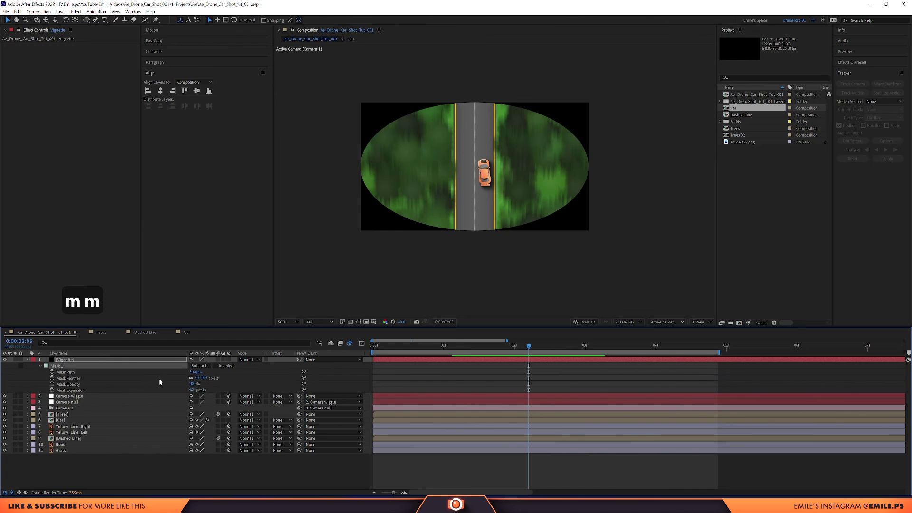
pyautogui.moveTo(200, 378); pyautogui.dragTo(311, 370)
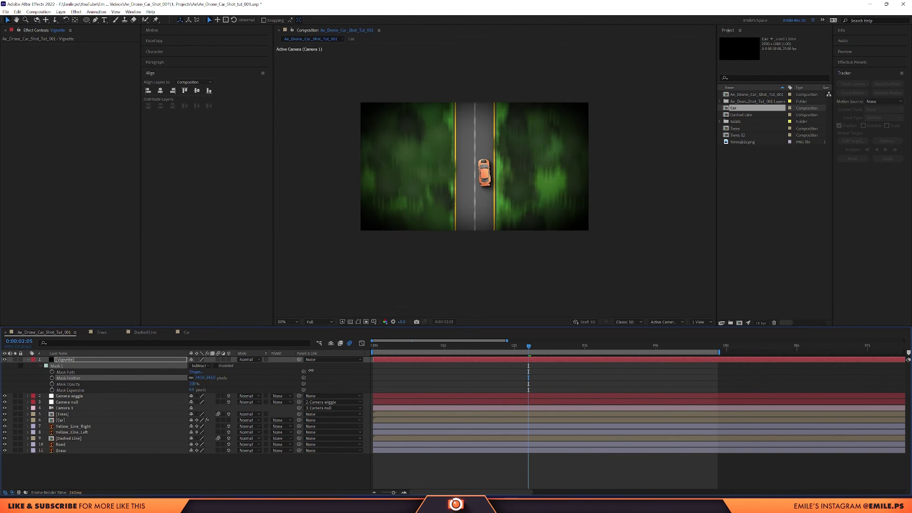
pyautogui.click(108, 390)
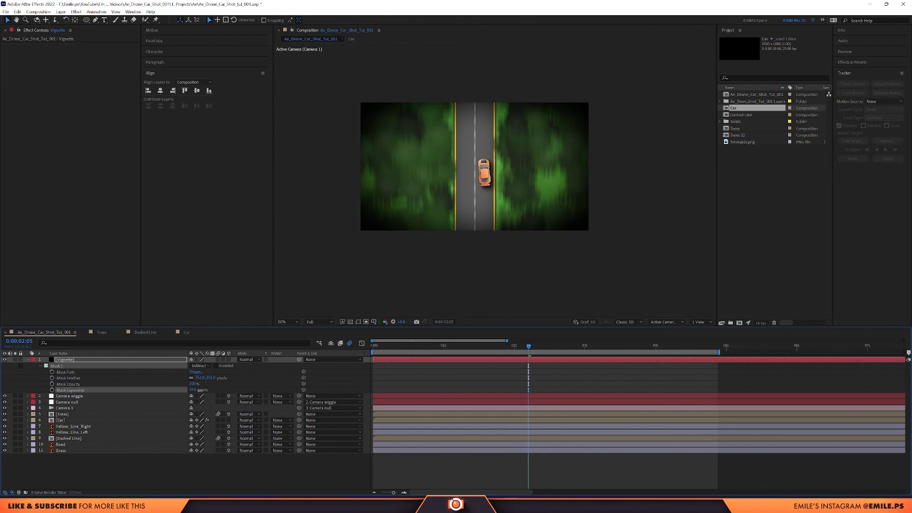
pyautogui.moveTo(200, 389); pyautogui.dragTo(219, 389)
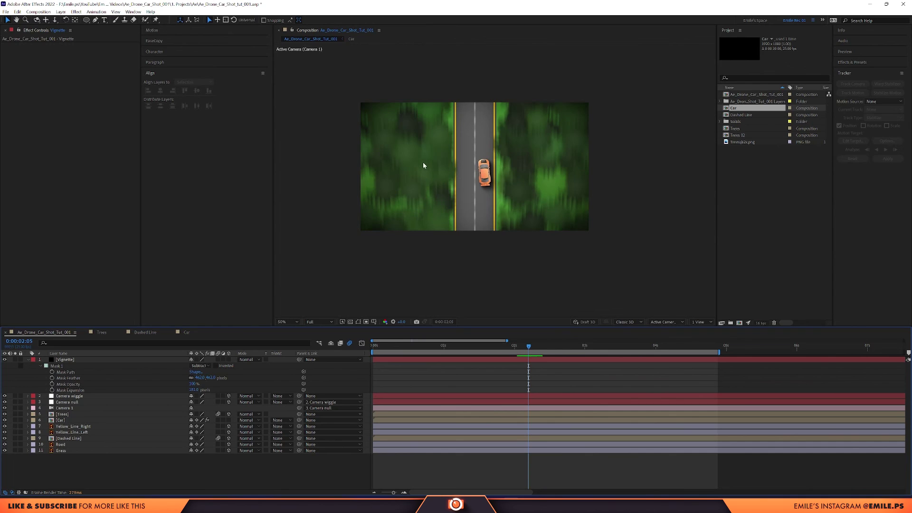
# Copy the three Drop Shadow effects from the Car layer onto the Trees layer
pyautogui.press('/')
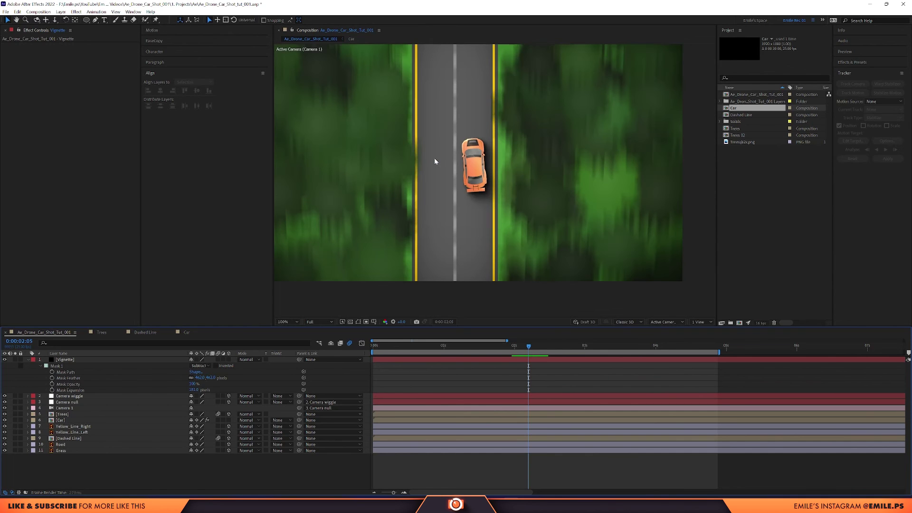
pyautogui.click(61, 421)
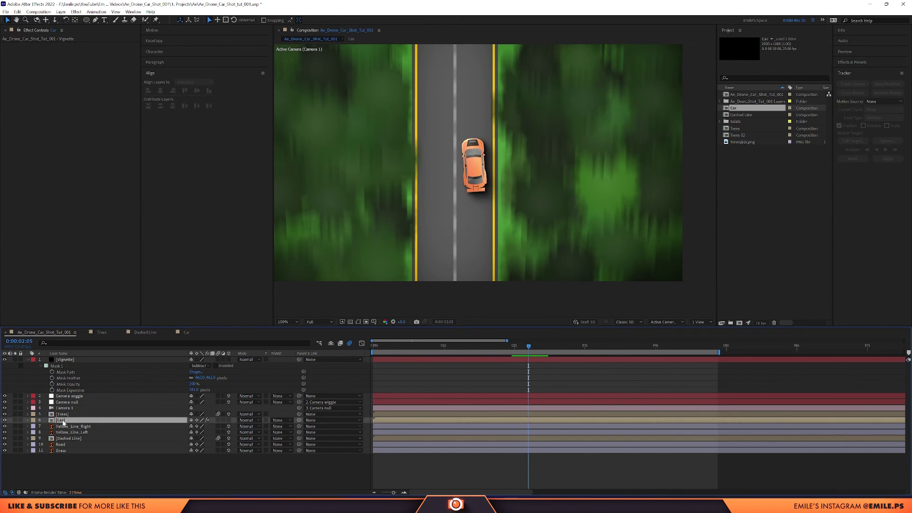
pyautogui.click(30, 120)
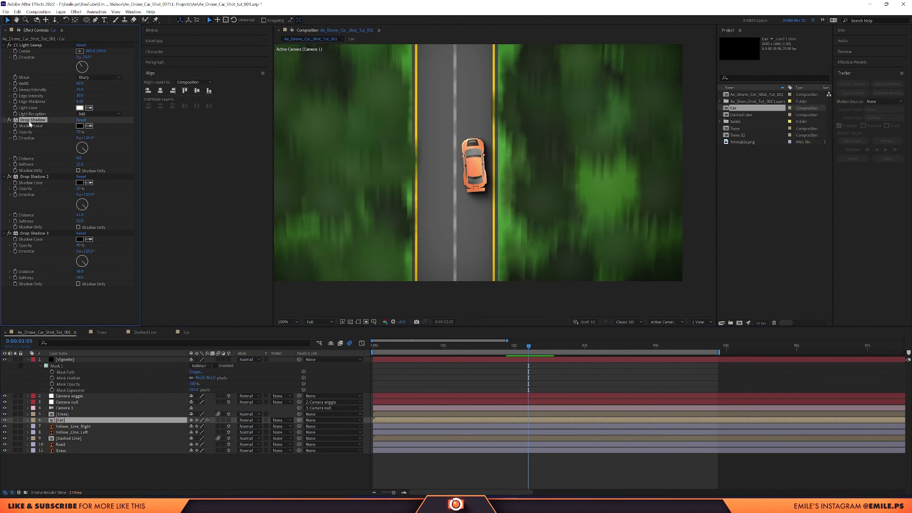
pyautogui.keyDown('shift'); pyautogui.click(30, 233); pyautogui.keyUp('shift')
pyautogui.hotkey('ctrl', 'c')
pyautogui.click(68, 414)
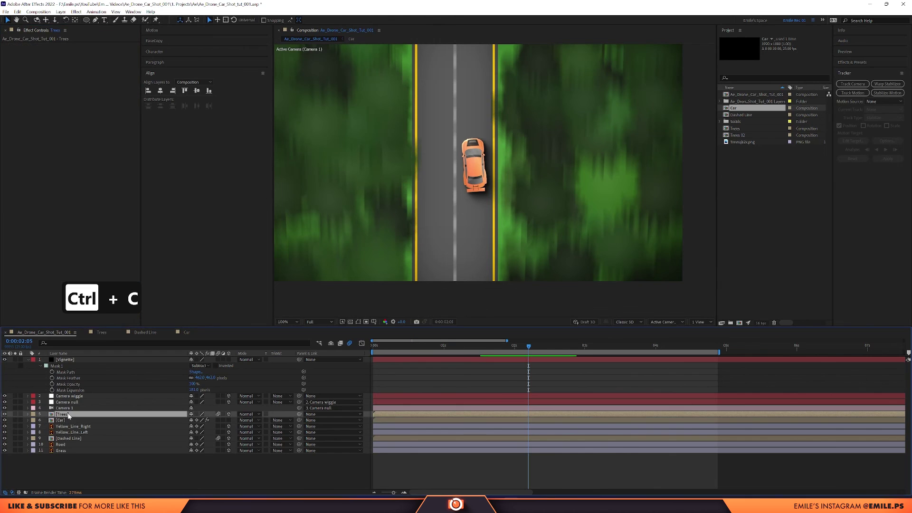
pyautogui.hotkey('ctrl', 'v')
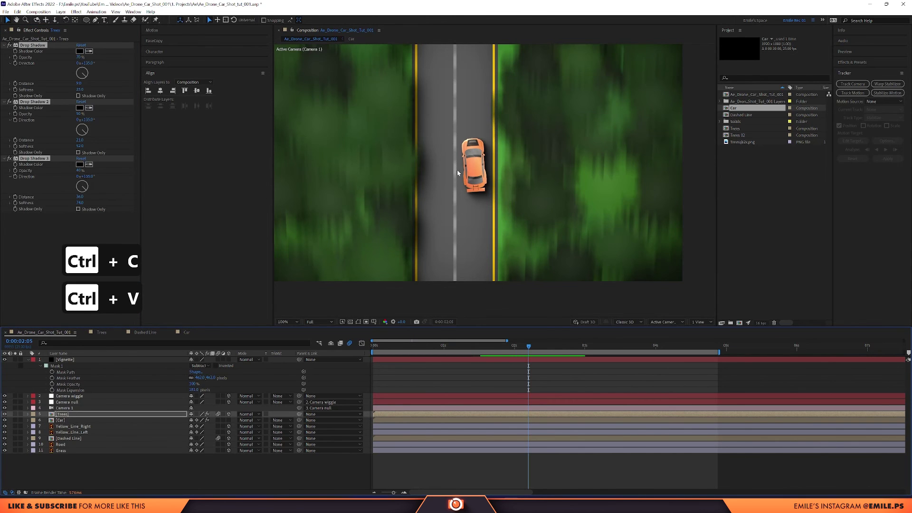
pyautogui.scroll(-2, 448, 190)
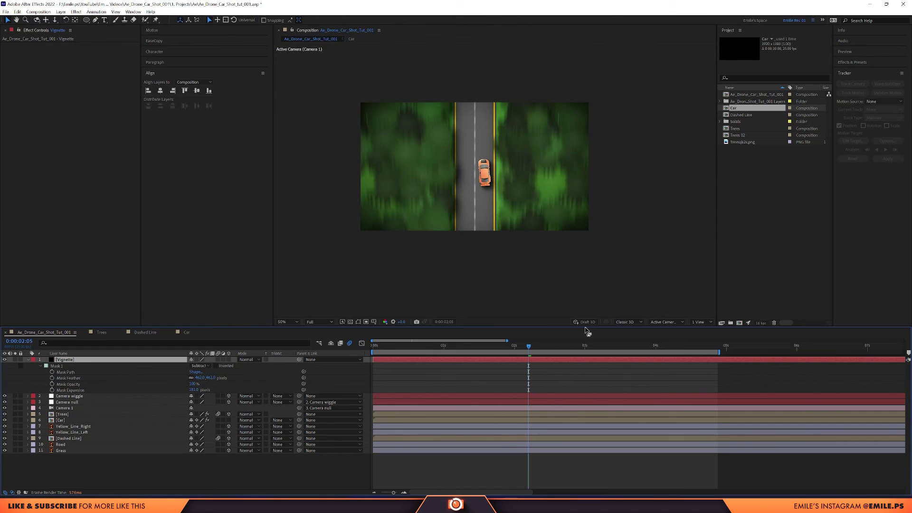
# Add a pale yellow solid named "Glow" above the Vignette layer
pyautogui.hotkey('ctrl', 'y')
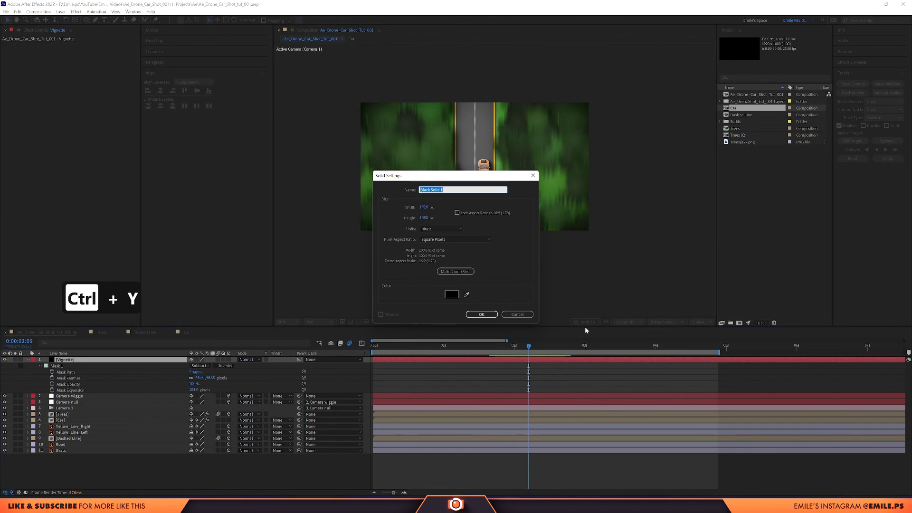
pyautogui.click(453, 293)
pyautogui.click(423, 207)
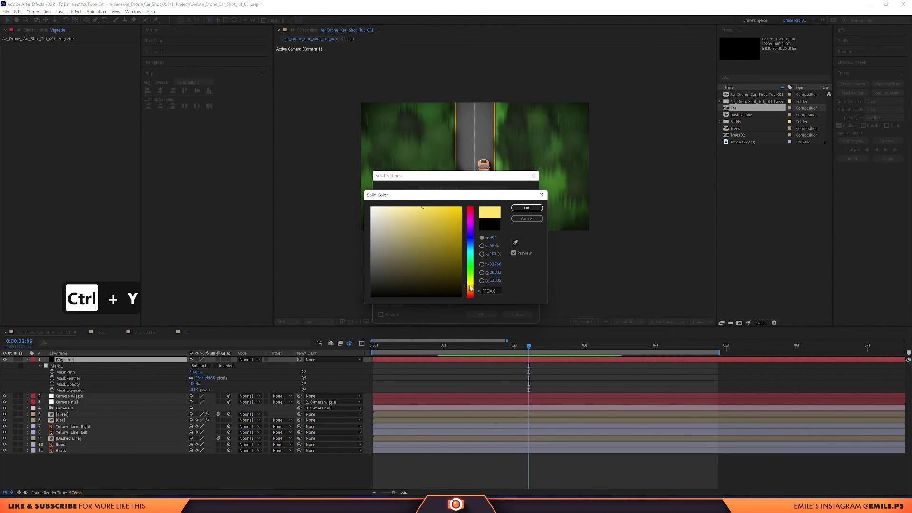
pyautogui.click(527, 207)
pyautogui.write('Glow')
pyautogui.press('Return')
# Set the Glow layer's blending mode to Screen and lower its opacity to about 17%
pyautogui.click(255, 360)
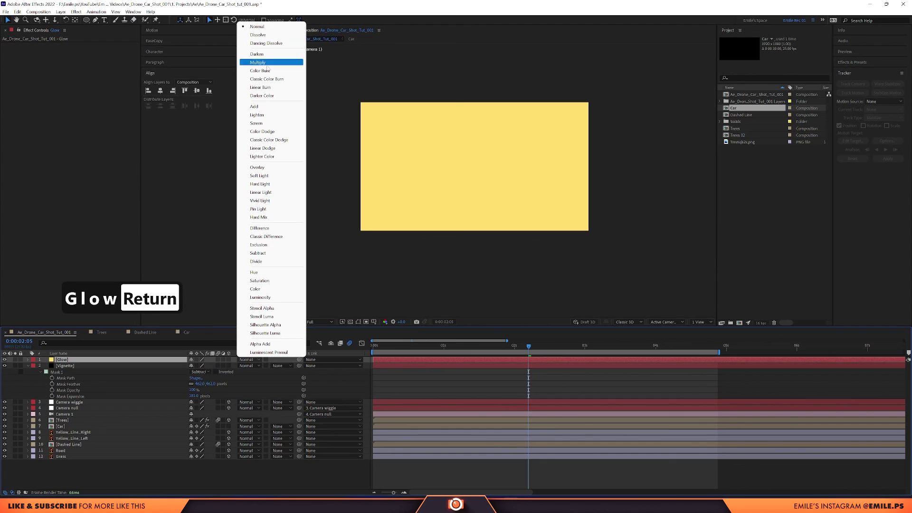
pyautogui.click(256, 123)
pyautogui.press('t')
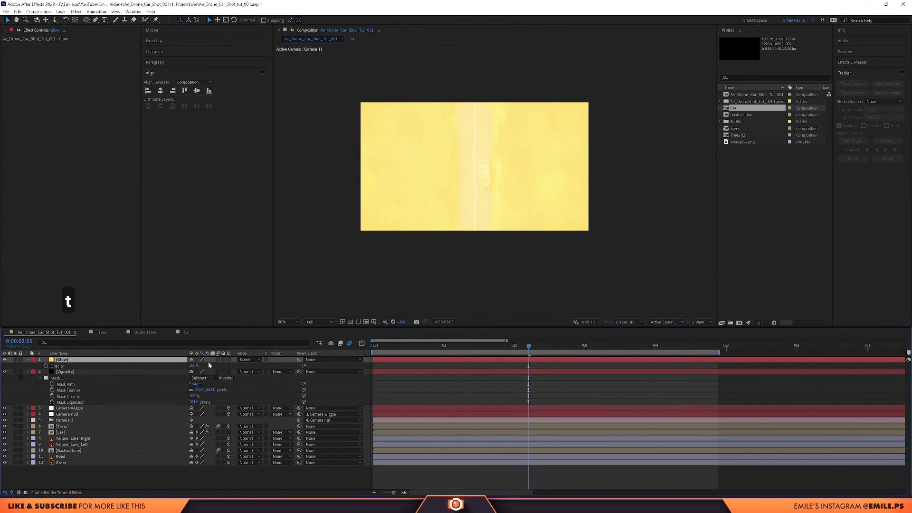
pyautogui.moveTo(193, 365); pyautogui.dragTo(161, 366)
# Add an elliptical mask around the centre of the Glow solid and give it a Mask Feather of about 224 pixels
pyautogui.click(87, 20)
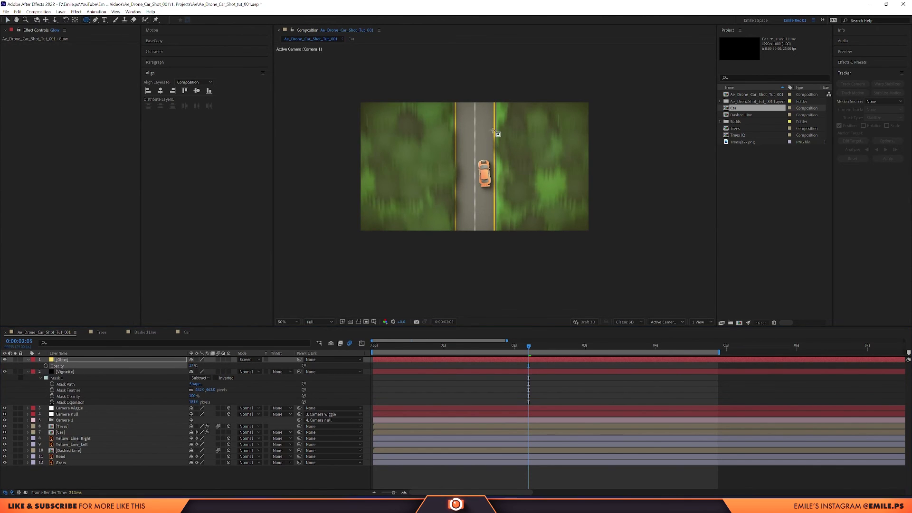
pyautogui.moveTo(405, 113); pyautogui.dragTo(530, 223)
pyautogui.press('m')
pyautogui.press('m')
pyautogui.press('m')
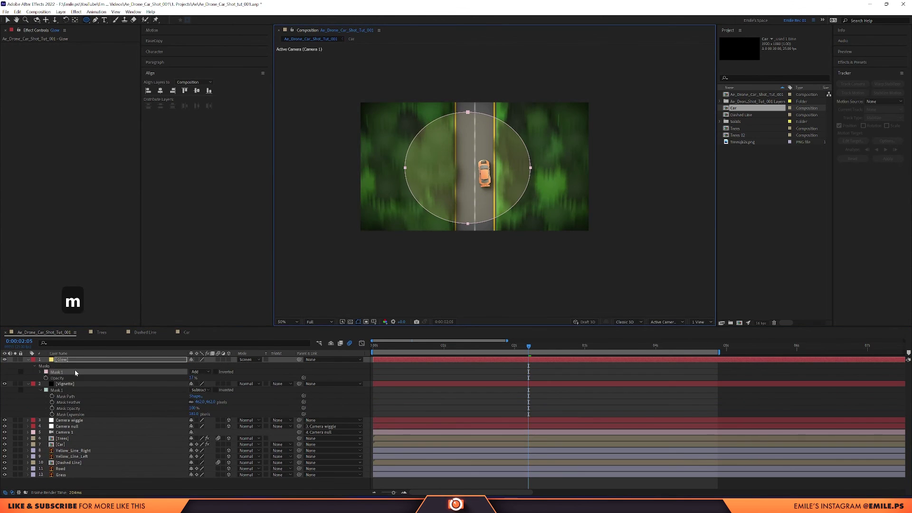
pyautogui.moveTo(197, 378); pyautogui.dragTo(304, 378)
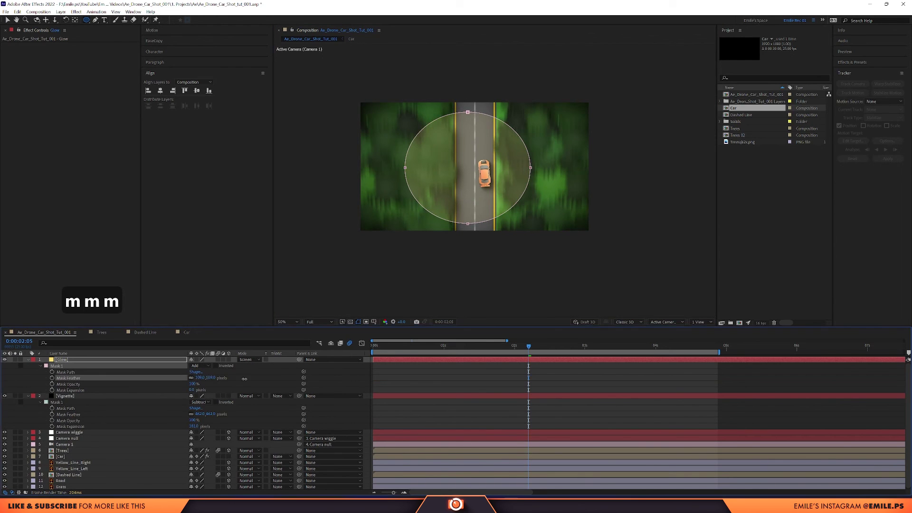
# Reshape the Glow mask by moving its points so it extends beyond the frame's upper-left corner
pyautogui.press('v')
pyautogui.click(404, 168)
pyautogui.moveTo(404, 168); pyautogui.dragTo(338, 143)
pyautogui.moveTo(468, 112); pyautogui.dragTo(436, 61)
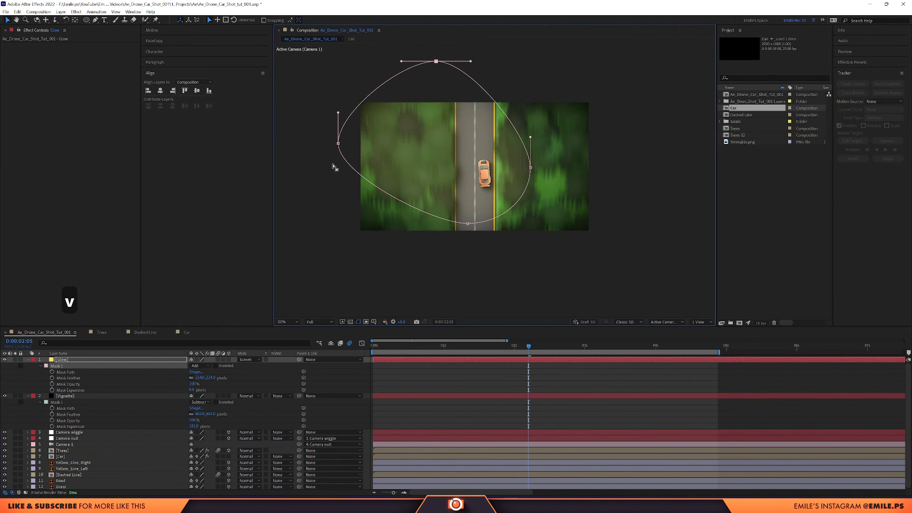
pyautogui.moveTo(337, 143); pyautogui.dragTo(290, 116)
pyautogui.moveTo(465, 225); pyautogui.dragTo(436, 211)
pyautogui.moveTo(531, 168); pyautogui.dragTo(579, 153)
# Add an adjustment layer above the Glow layer and name it "Noise"
pyautogui.click(159, 365)
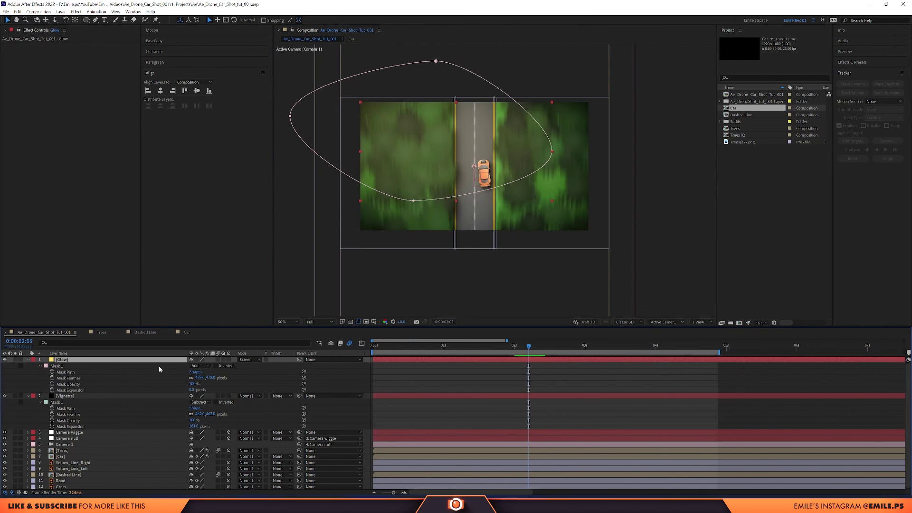
pyautogui.hotkey('ctrl', 'alt', 'y')
pyautogui.press('Return')
pyautogui.write('Noise')
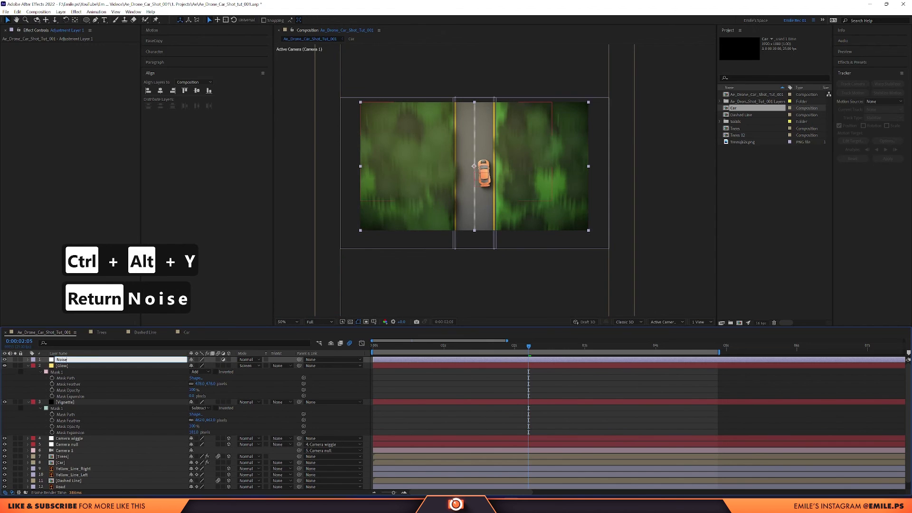
pyautogui.press('Return')
# Apply the Noise effect to the Noise layer with an Amount of Noise of 1% and save the project
pyautogui.hotkey('ctrl', 'space')
pyautogui.write('noise')
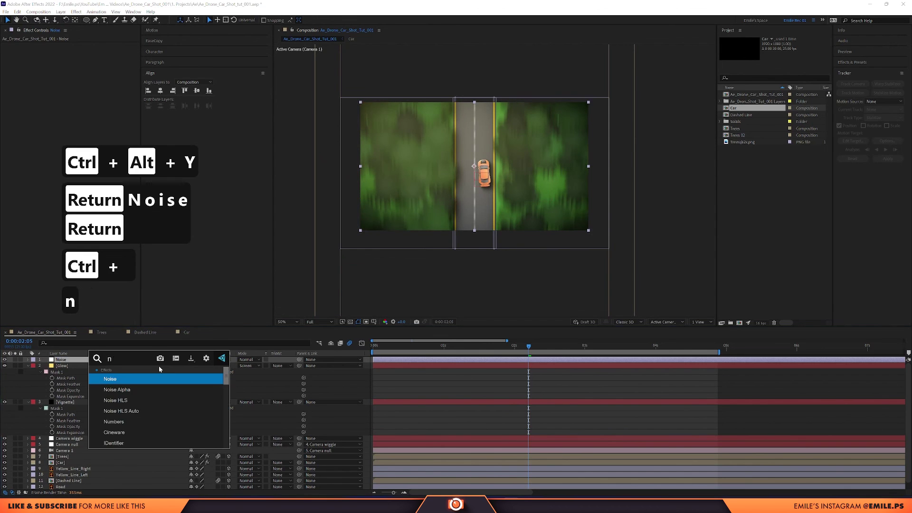
pyautogui.press('Return')
pyautogui.click(80, 51)
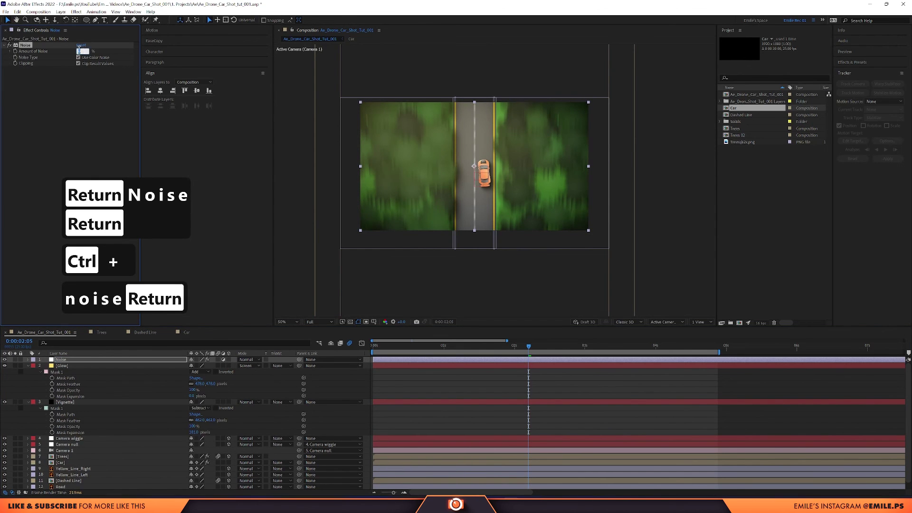
pyautogui.write('1')
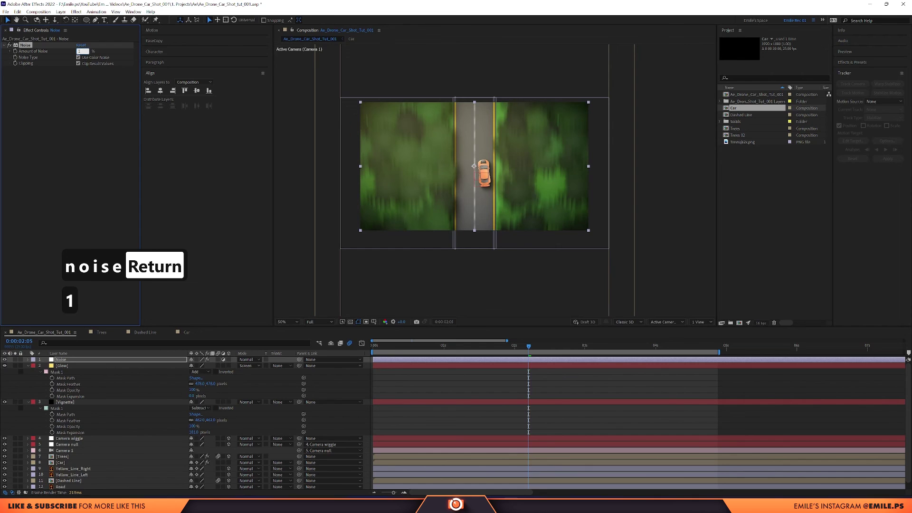
pyautogui.press('Return')
pyautogui.hotkey('ctrl', 's')
# Add another adjustment layer directly below the Noise layer and name it "Curves"
pyautogui.hotkey('ctrl', 'alt', 'y')
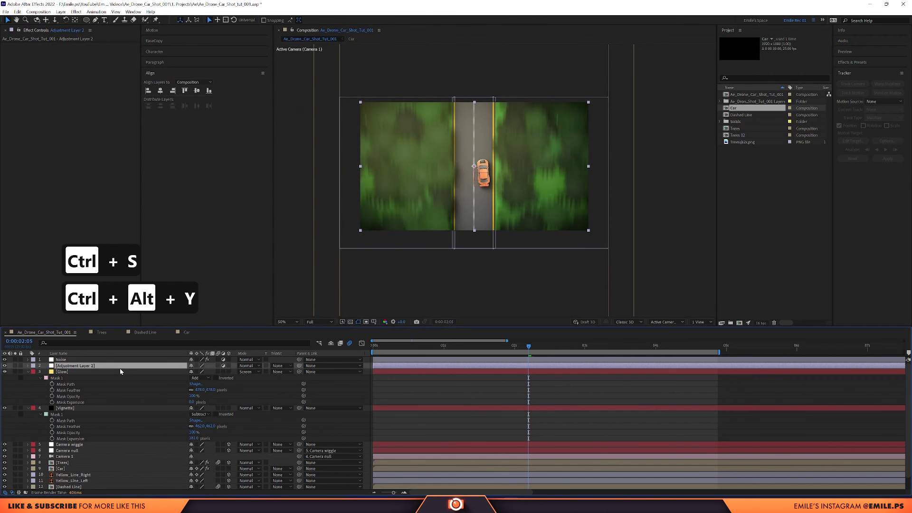
pyautogui.press('Return')
pyautogui.write('Curves')
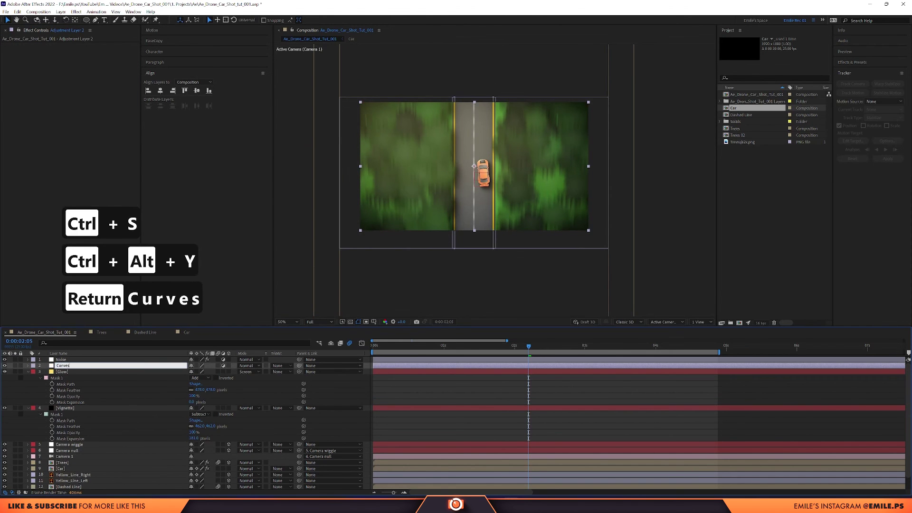
pyautogui.press('Return')
# Apply the Curves effect to the Curves layer, brightening the RGB curve and slightly raising the Red channel's midtones
pyautogui.hotkey('ctrl', 'space')
pyautogui.write('curves')
pyautogui.press('Return')
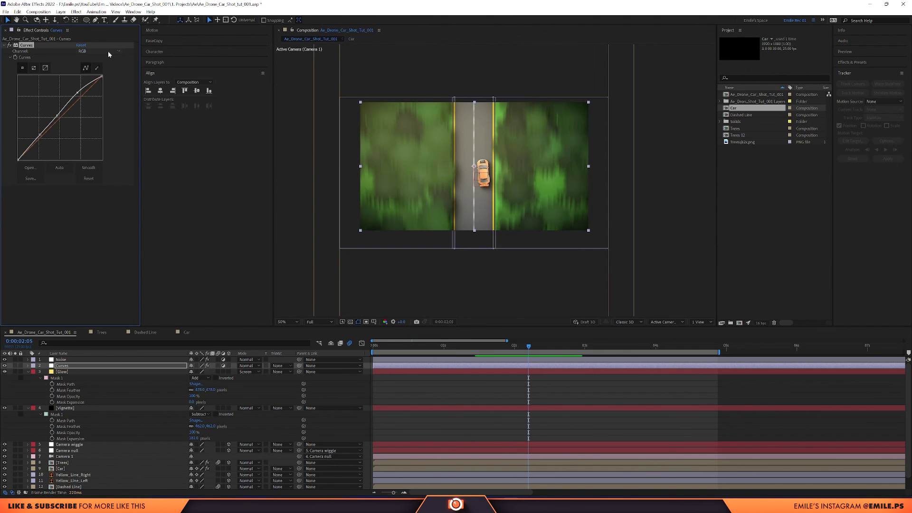
pyautogui.click(108, 52)
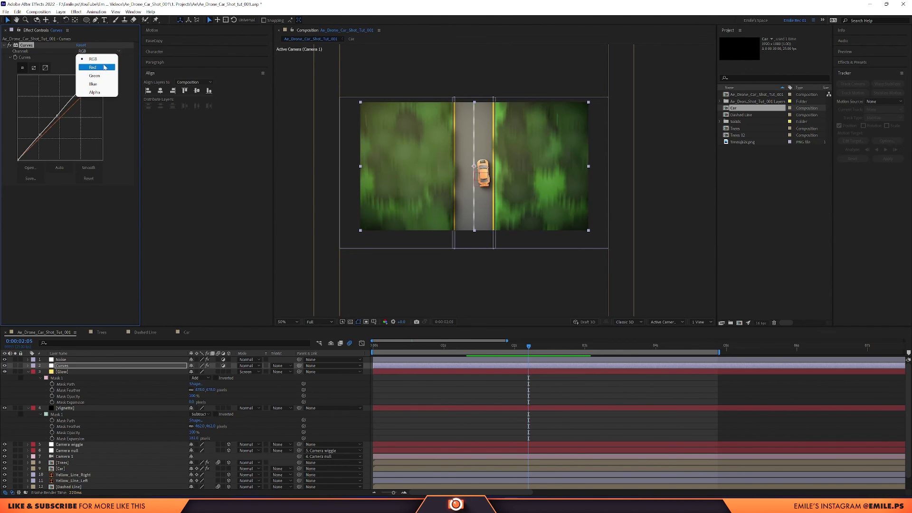
pyautogui.click(104, 67)
pyautogui.moveTo(58, 120); pyautogui.dragTo(58, 118)
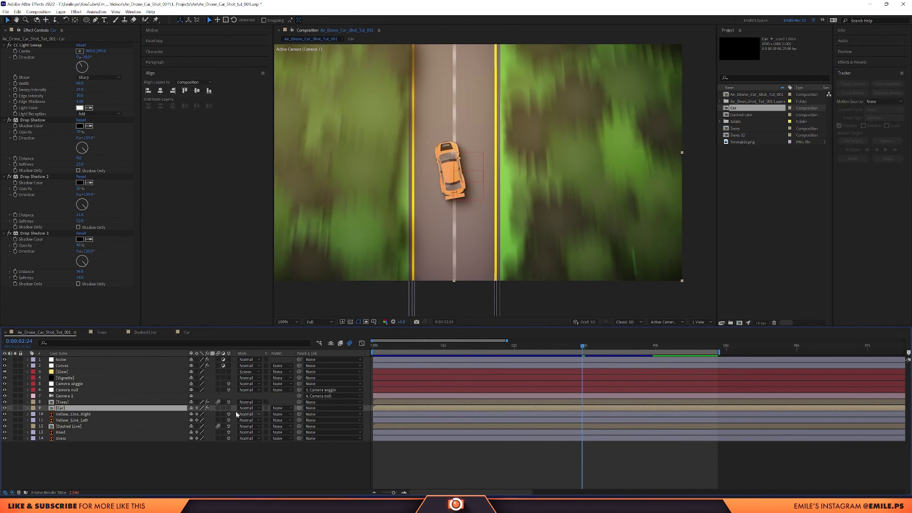
# Inspect the Car composition, return to the main composition and preview the animation
pyautogui.doubleClick(67, 408)
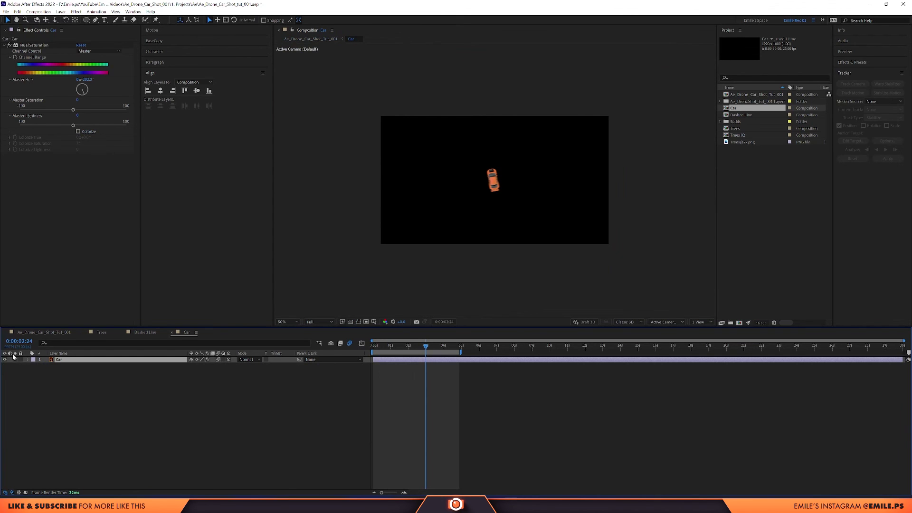
pyautogui.click(34, 332)
pyautogui.hotkey('shift', '/')
pyautogui.press('KP_0')
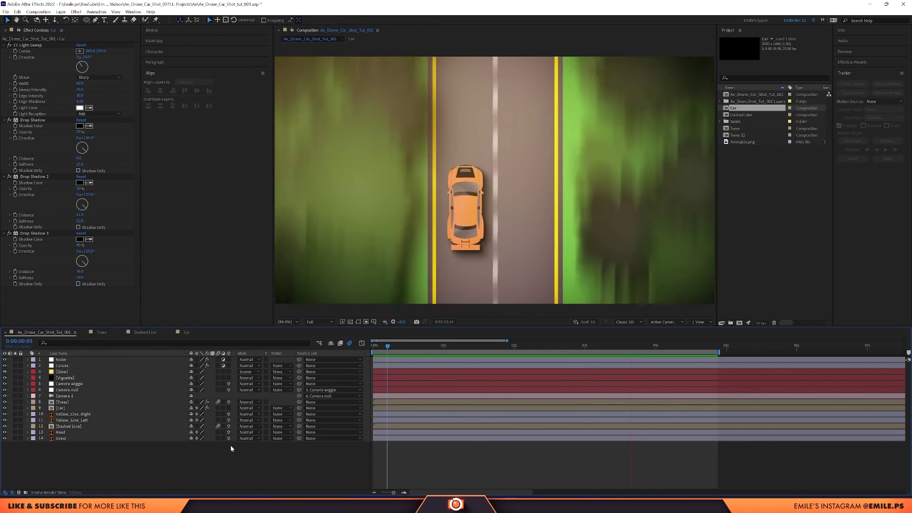